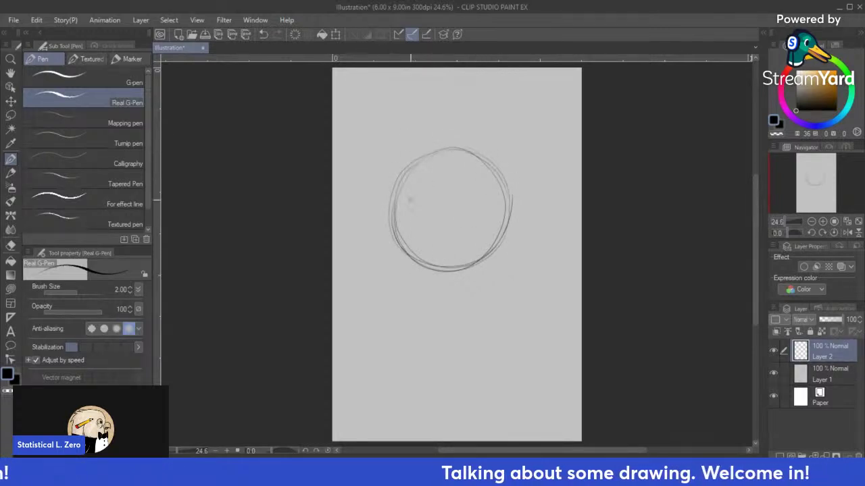
Step: Sketch the jaw below the head circle, the ear on its right side, and the neck lines under the chin
mouse_move(399, 260)
mouse_down()
mouse_move(394, 312)
mouse_move(443, 344)
mouse_move(471, 341)
mouse_move(495, 315)
mouse_up()
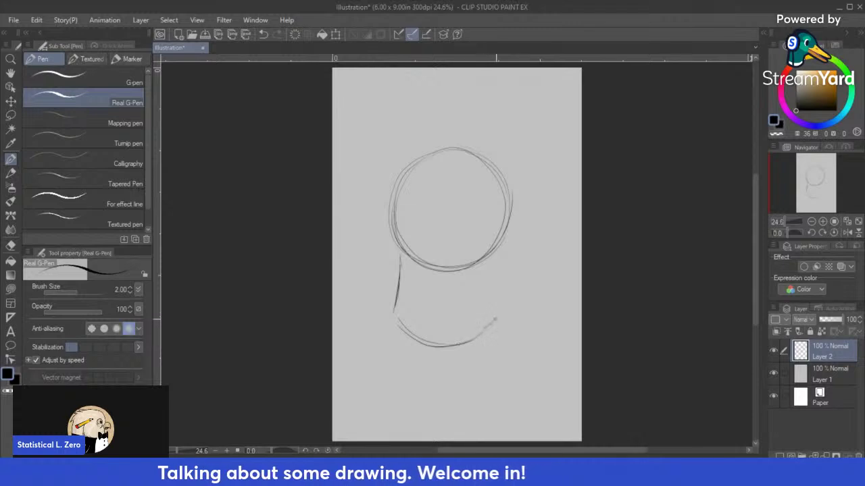
drag(501, 267, 501, 297)
drag(509, 244, 518, 348)
drag(510, 289, 510, 355)
drag(408, 341, 415, 360)
drag(482, 348, 460, 378)
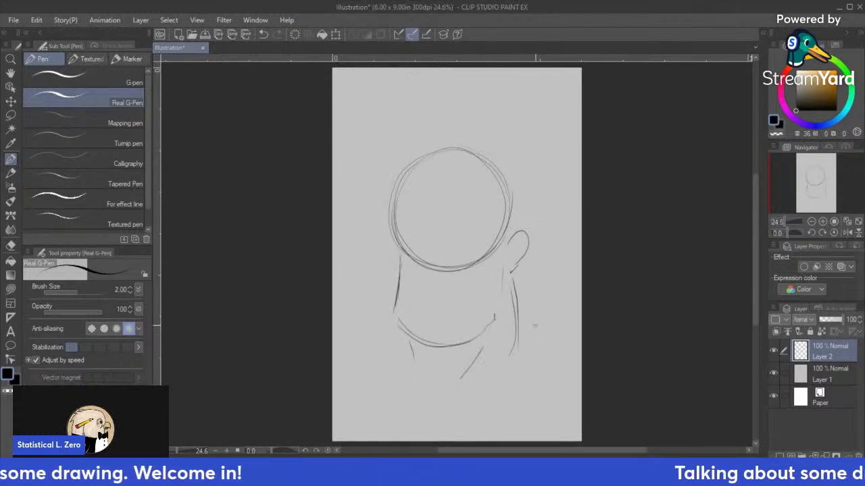
Step: Sketch the sloping shoulder lines on both sides of the neck and the collarbone and chest lines below
drag(524, 333, 569, 375)
drag(392, 339, 357, 356)
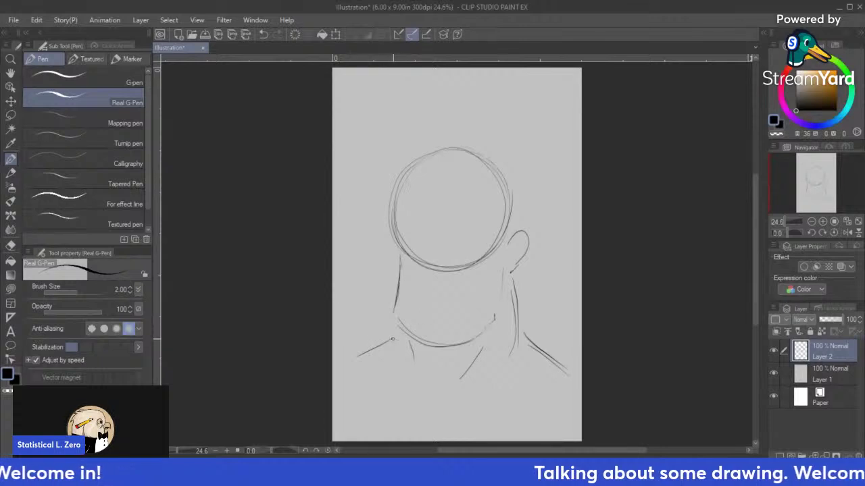
drag(426, 389, 428, 402)
drag(436, 400, 551, 406)
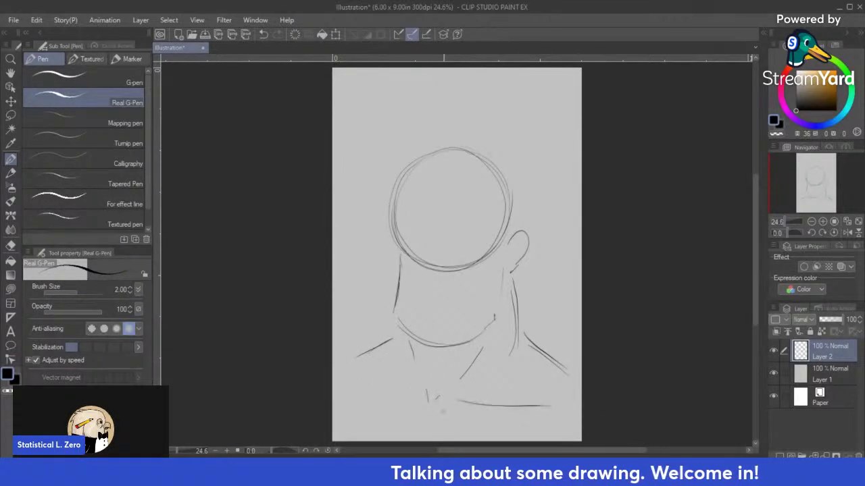
drag(414, 391, 368, 387)
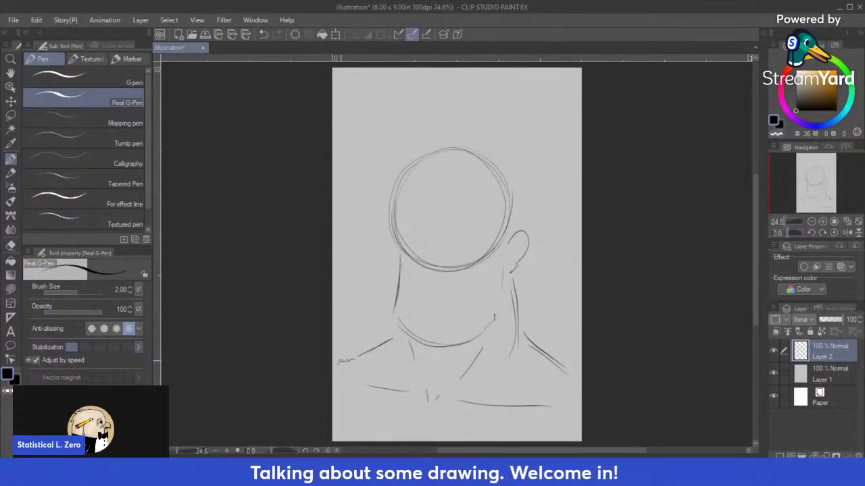
drag(562, 377, 573, 384)
Step: Extend the back of the skull down to the ear and draw a curved vertical centre line down the face
drag(482, 154, 515, 188)
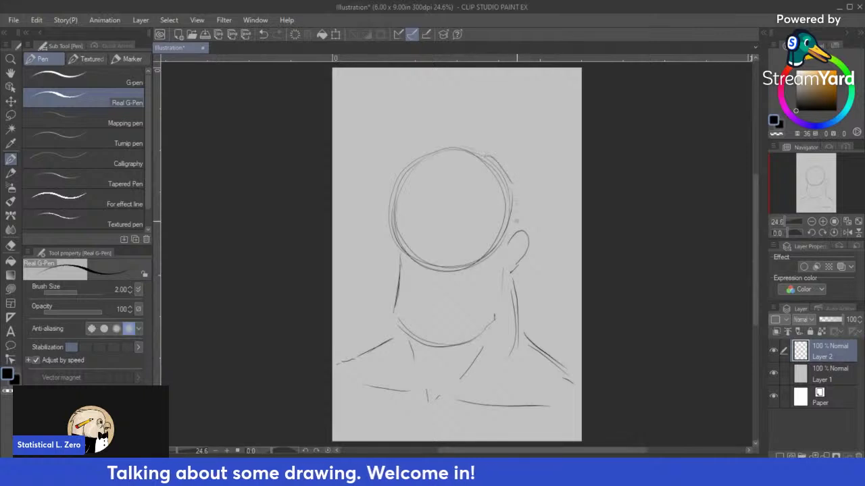
mouse_move(518, 230)
mouse_down()
mouse_move(508, 183)
mouse_move(484, 159)
mouse_move(501, 163)
mouse_move(490, 160)
mouse_move(517, 213)
mouse_up()
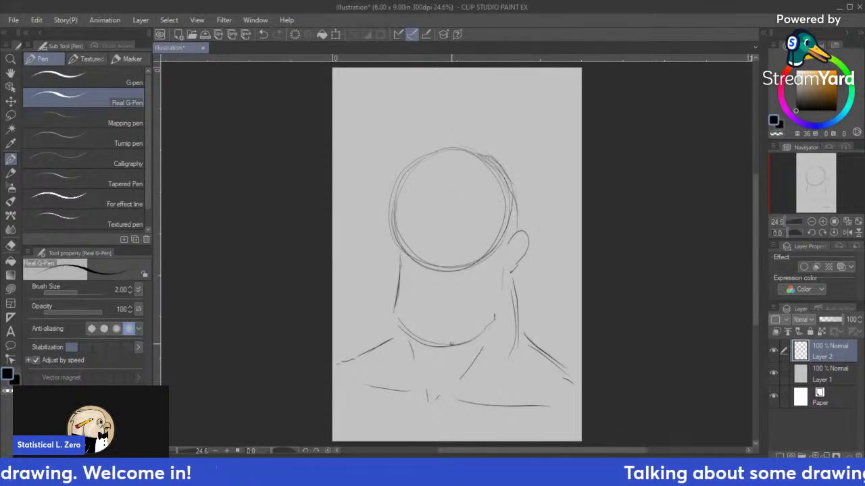
drag(440, 232, 442, 342)
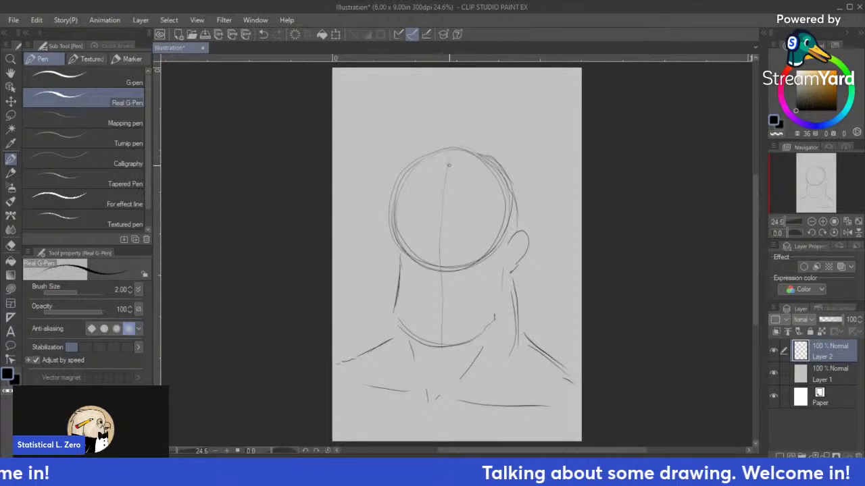
key(ctrl+z)
mouse_move(448, 150)
mouse_down()
mouse_move(429, 239)
mouse_move(427, 324)
mouse_up()
Step: Mark the side plane at the temple, the brow and cheek contour on the far side, and the near jaw edge
mouse_move(502, 192)
mouse_down()
mouse_move(503, 158)
mouse_move(505, 239)
mouse_move(514, 194)
mouse_move(514, 238)
mouse_move(500, 240)
mouse_move(488, 278)
mouse_up()
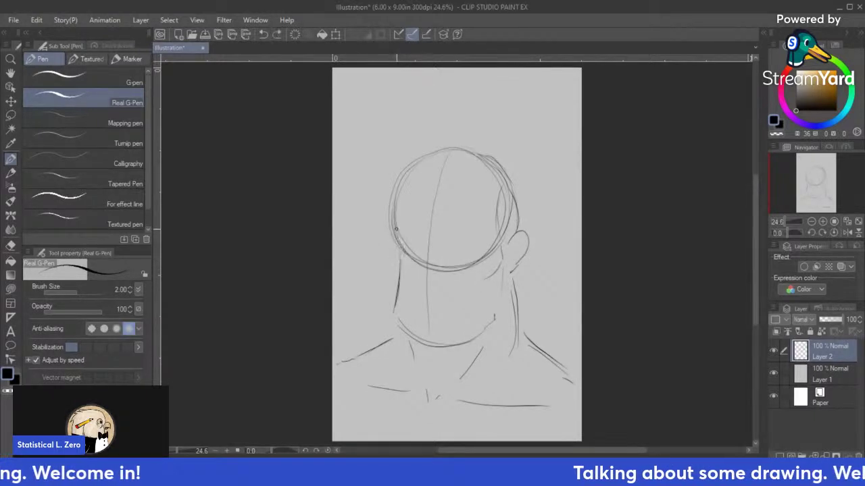
drag(395, 208, 400, 272)
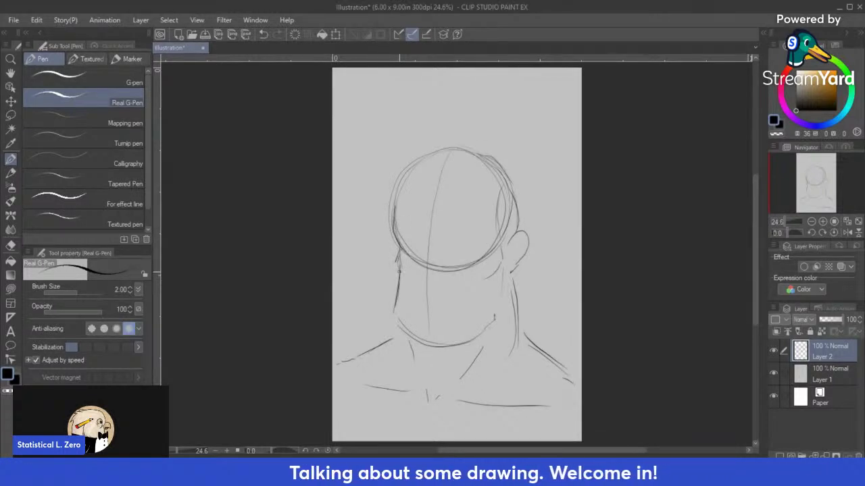
drag(479, 327, 484, 322)
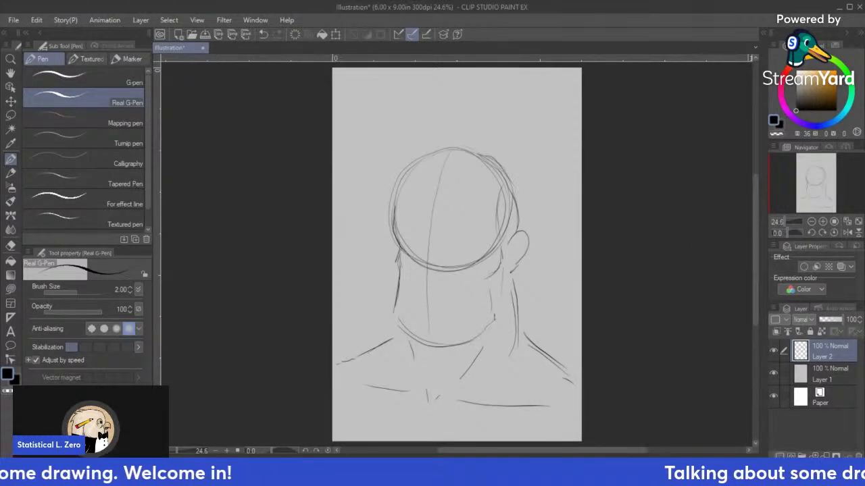
Step: Add a new layer above the head sketch and draw both eye outlines on either side of the face's centre line
key(ctrl+shift+n)
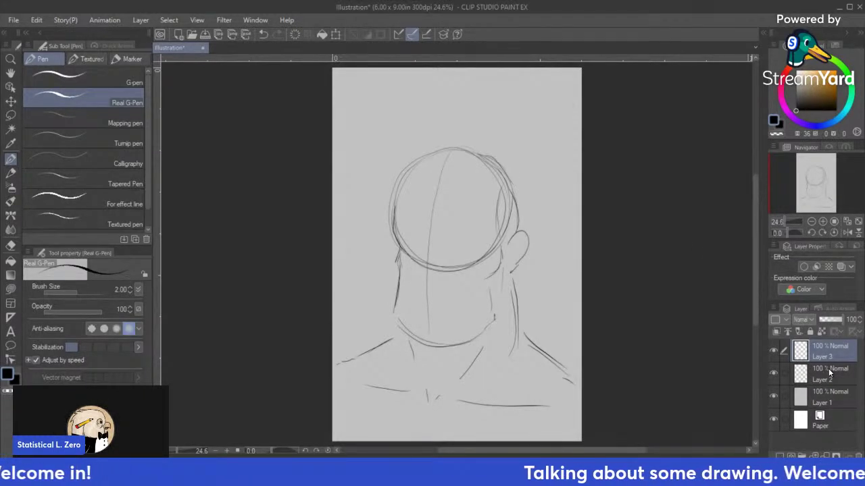
scroll(443, 279, up, 2)
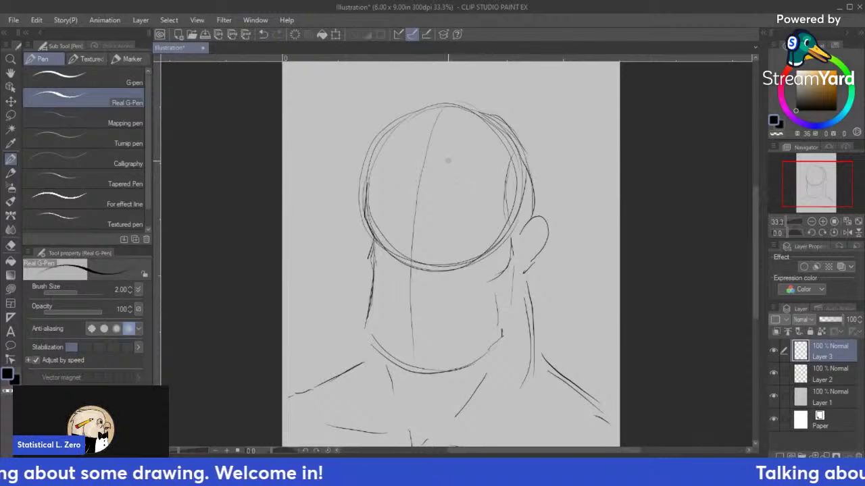
mouse_move(440, 244)
mouse_down()
mouse_move(460, 255)
mouse_move(477, 240)
mouse_move(470, 235)
mouse_up()
key(ctrl+z)
key(ctrl+z)
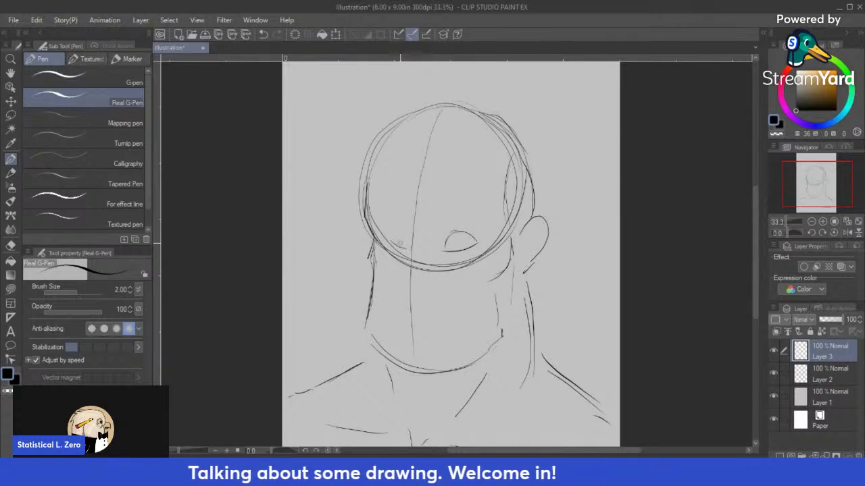
mouse_move(404, 247)
mouse_down()
mouse_move(390, 224)
mouse_move(404, 227)
mouse_move(408, 212)
mouse_move(392, 244)
mouse_up()
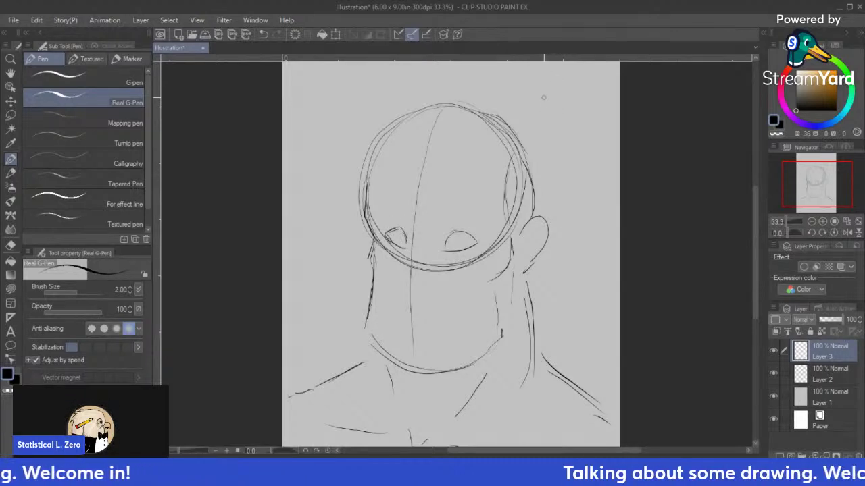
Step: Sketch a sample open eye with an upper lid crease and an eyeball wrapped by eyelids in the empty area beside the head
mouse_move(542, 100)
mouse_down()
mouse_move(593, 101)
mouse_move(583, 99)
mouse_move(584, 110)
mouse_move(572, 102)
mouse_up()
key(ctrl+z)
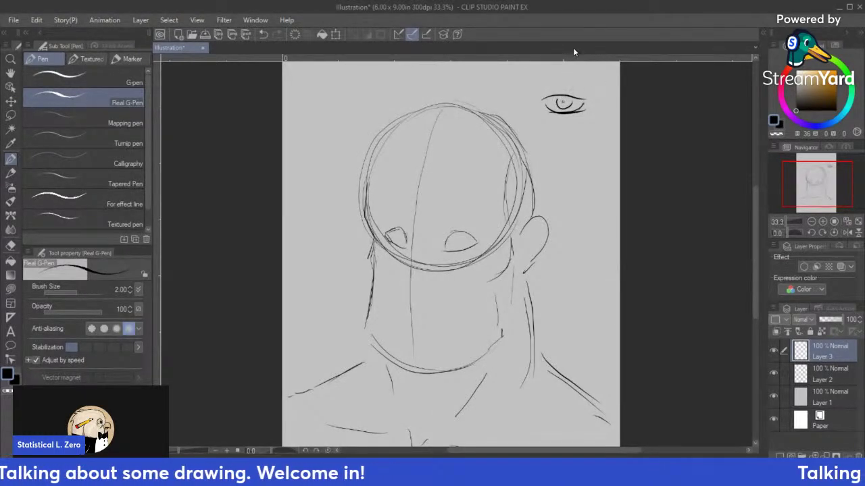
drag(545, 99, 573, 89)
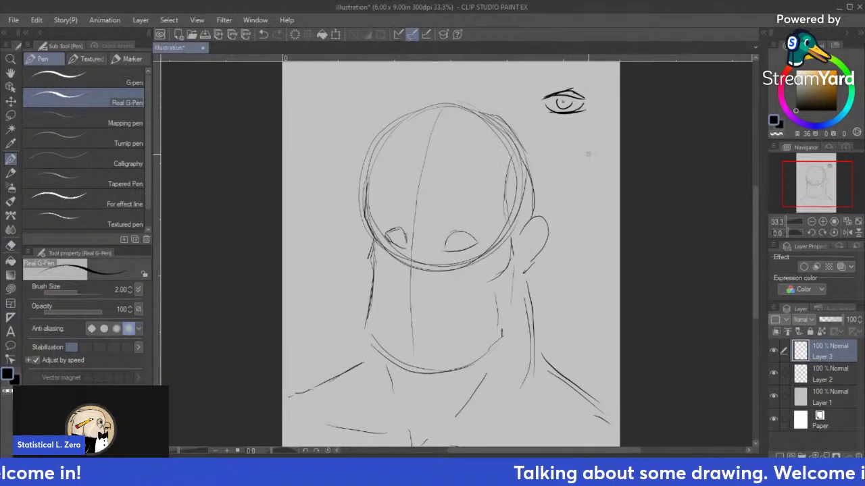
mouse_move(585, 142)
mouse_down()
mouse_move(599, 176)
mouse_move(597, 149)
mouse_move(582, 143)
mouse_move(612, 160)
mouse_up()
drag(560, 170, 598, 174)
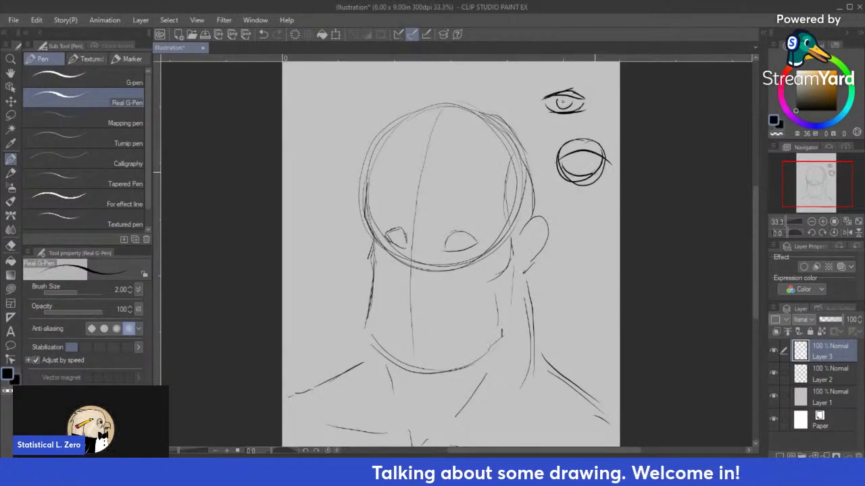
Step: Undo the sample eye and eyeball sketches beside the head
key(ctrl+z)
key(ctrl+z)
key(ctrl+z)
key(ctrl+z)
key(ctrl+z)
key(ctrl+z)
key(ctrl+z)
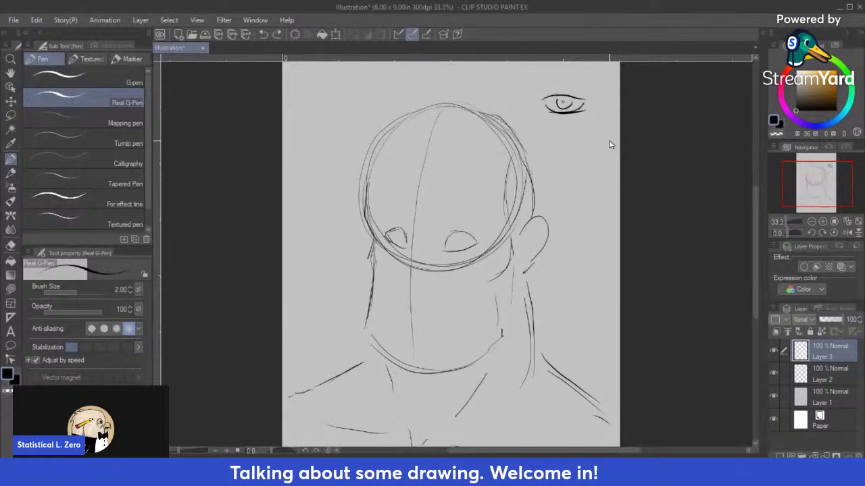
key(ctrl+z)
key(ctrl+z)
key(ctrl+z)
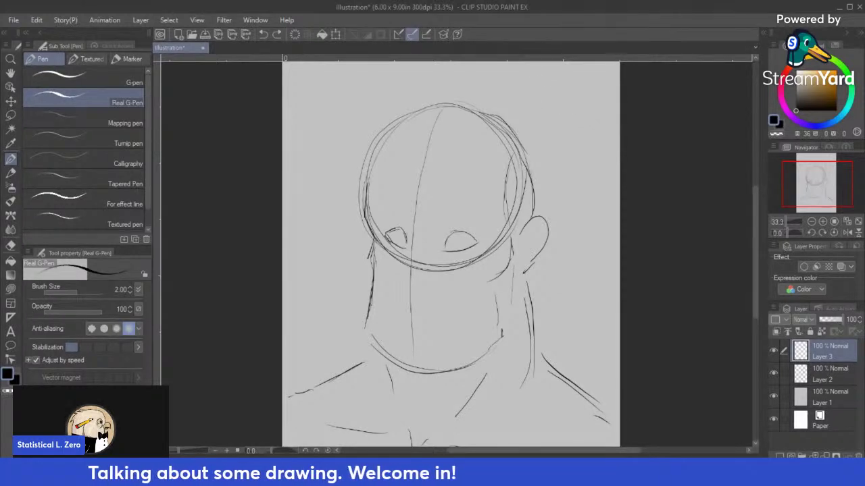
Step: Try a narrowed, flat-lidded sample eye beside the head and undo its strokes
mouse_move(531, 86)
mouse_down()
mouse_move(578, 85)
mouse_move(556, 104)
mouse_move(567, 88)
mouse_up()
drag(545, 134, 576, 125)
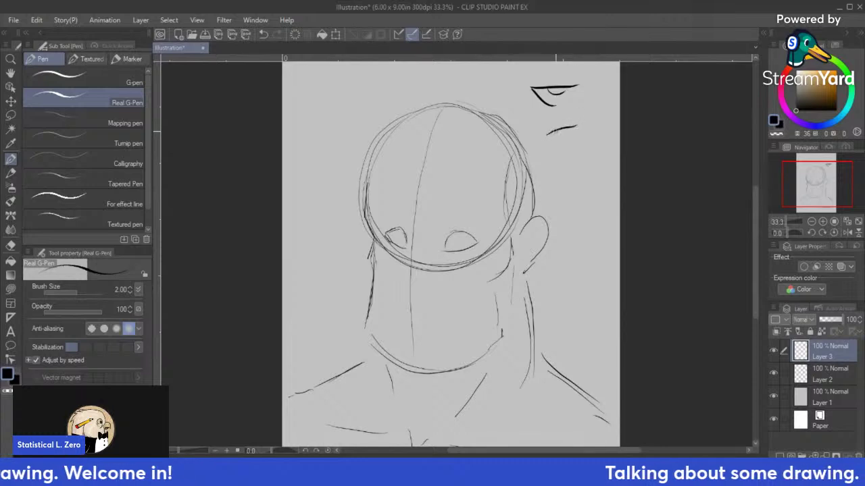
key(ctrl+z)
key(ctrl+z)
key(ctrl+z)
key(ctrl+z)
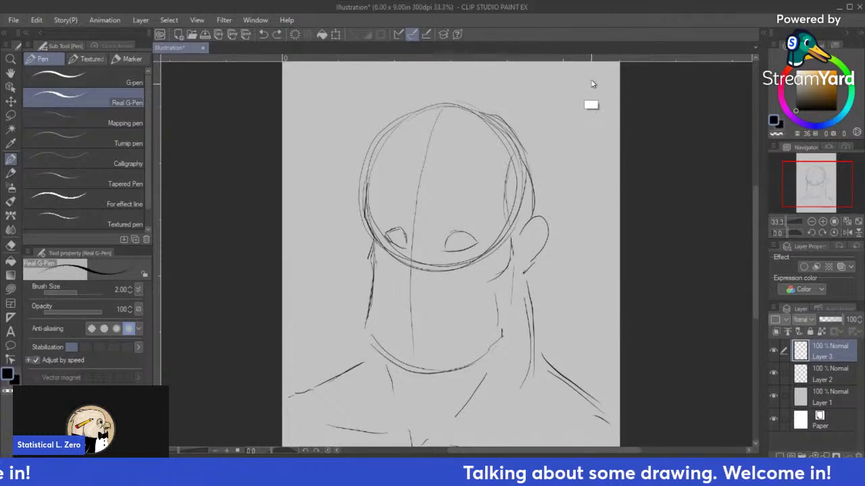
Step: Try a sample eye with a thick upper lash line and an angled eyebrow beside the head, and undo all its strokes
mouse_move(571, 126)
mouse_down()
mouse_move(586, 133)
mouse_move(545, 140)
mouse_move(587, 134)
mouse_move(567, 122)
mouse_move(586, 130)
mouse_move(574, 148)
mouse_move(548, 136)
mouse_move(580, 127)
mouse_move(540, 139)
mouse_move(581, 127)
mouse_move(561, 108)
mouse_move(597, 115)
mouse_up()
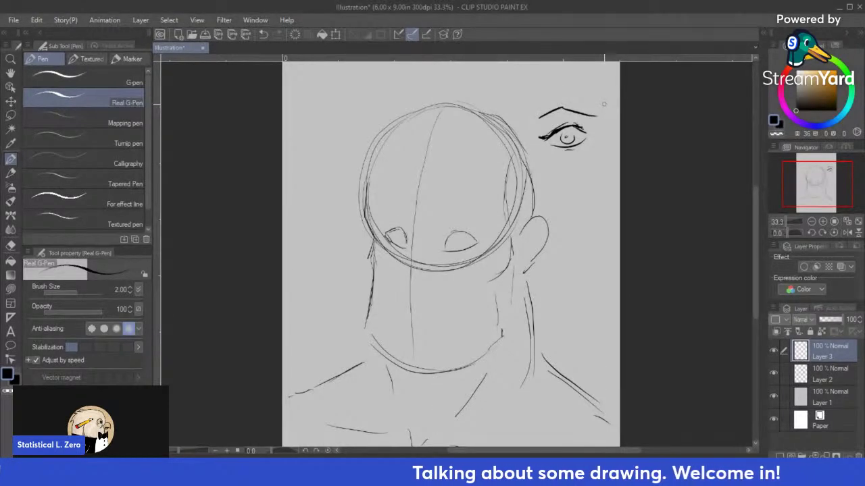
key(ctrl+z)
key(ctrl+z)
key(ctrl+z)
key(ctrl+z)
key(ctrl+z)
key(ctrl+z)
key(ctrl+z)
key(ctrl+z)
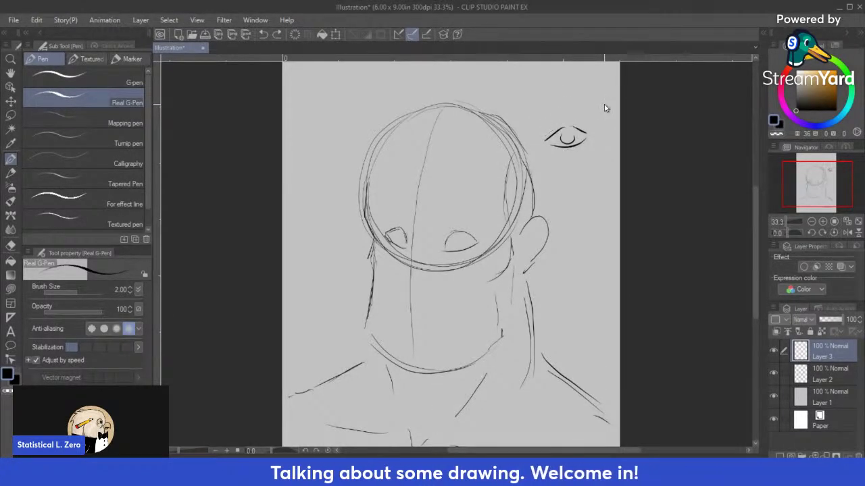
key(ctrl+z)
key(ctrl+z)
key(ctrl+z)
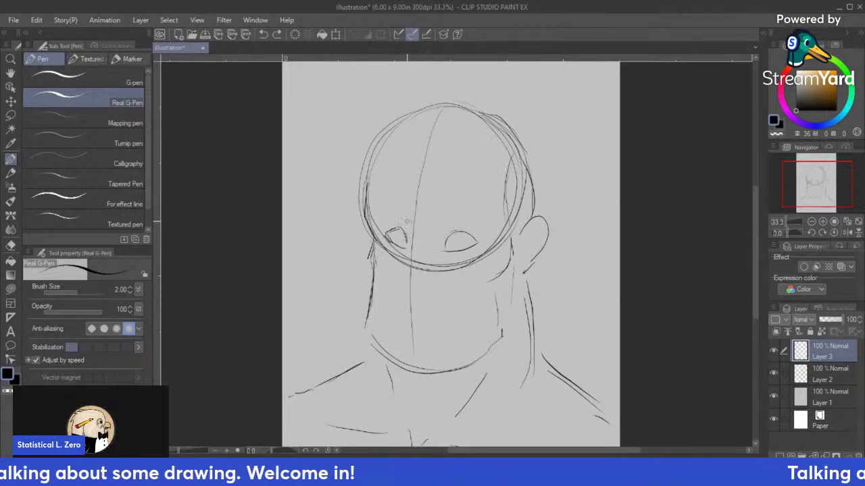
Step: Draw the nose bridge, tip and nostril below the eyes, and a slightly downturned mouth line beneath, redrawing the mouth until it fits
mouse_move(406, 225)
mouse_down()
mouse_move(395, 276)
mouse_move(403, 287)
mouse_move(426, 278)
mouse_up()
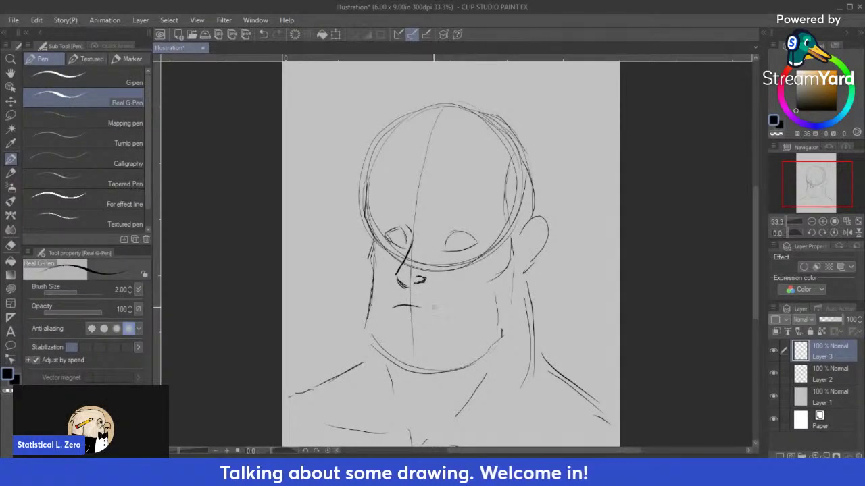
drag(392, 309, 449, 317)
key(ctrl+z)
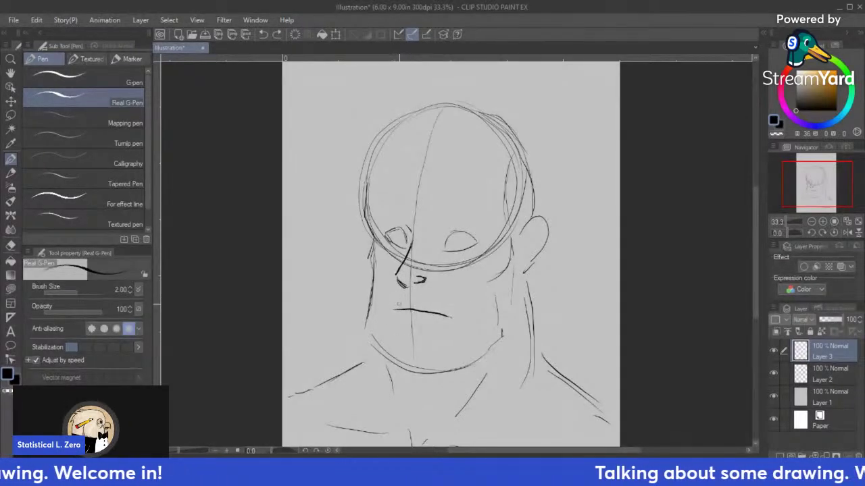
key(ctrl+z)
drag(389, 304, 451, 311)
key(ctrl+z)
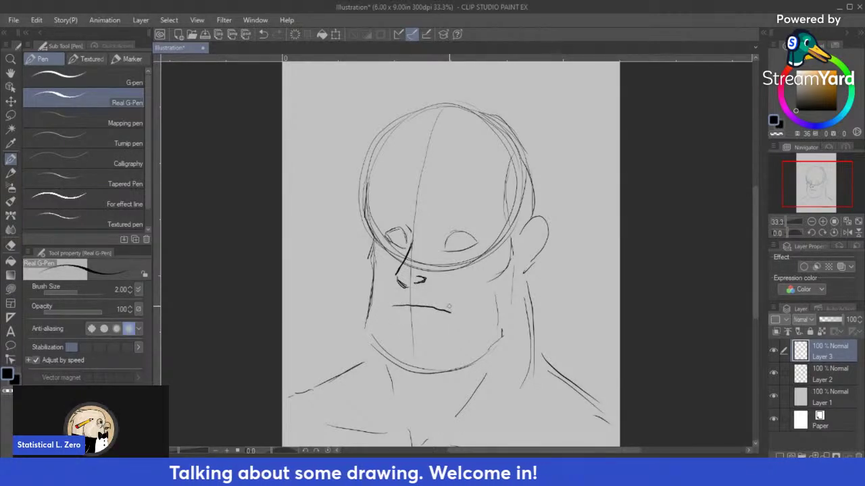
Step: On a new layer, sketch a square guide connecting the eyes to the corners of the mouth
key(ctrl+shift+n)
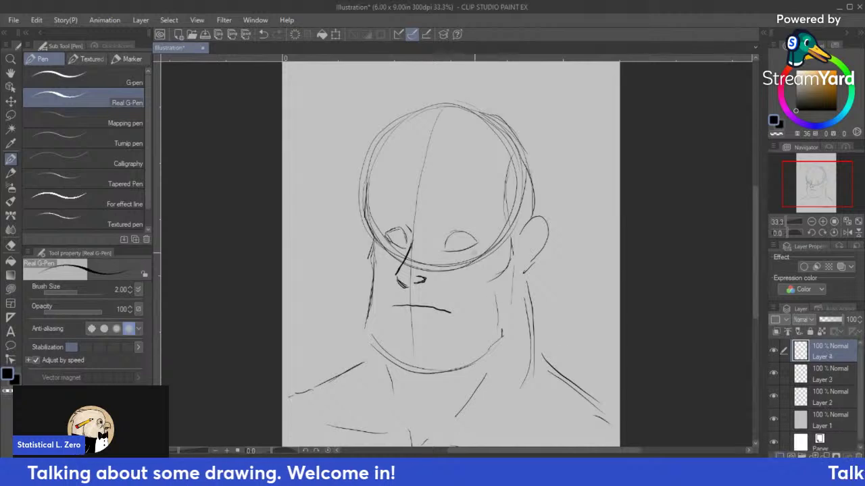
drag(456, 238, 446, 313)
mouse_move(391, 250)
mouse_down()
mouse_move(386, 305)
mouse_move(418, 311)
mouse_move(459, 235)
mouse_up()
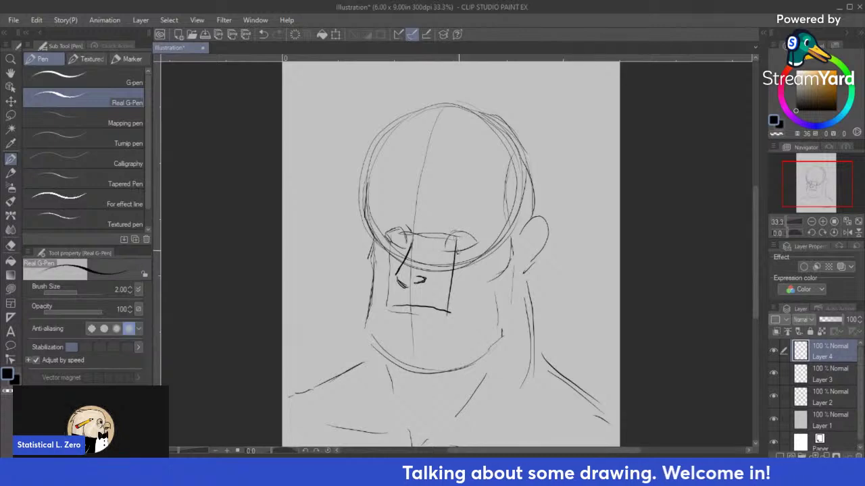
drag(458, 250, 451, 311)
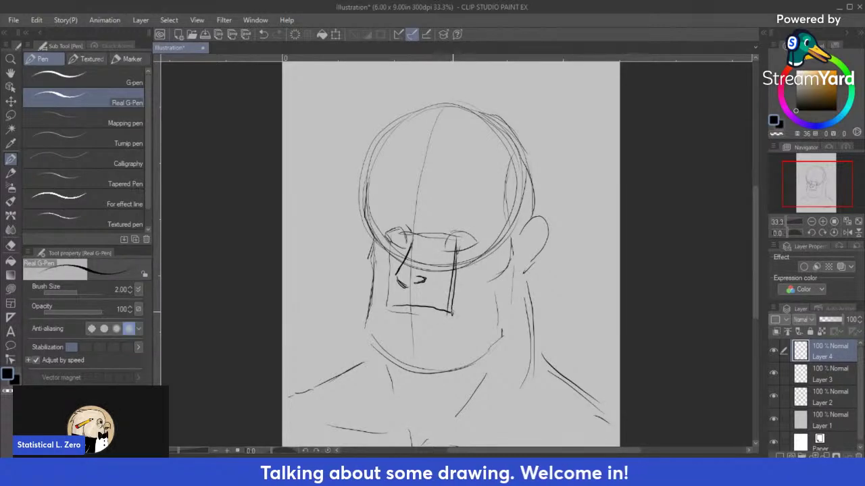
drag(390, 233, 388, 306)
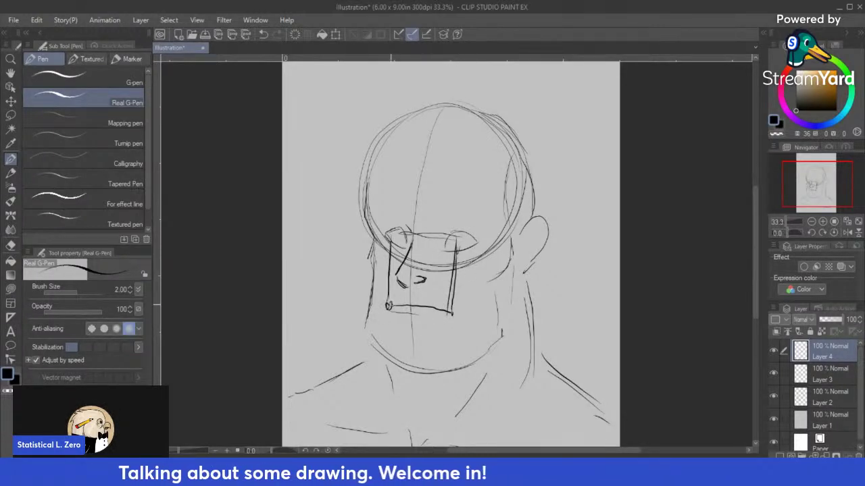
drag(391, 234, 457, 241)
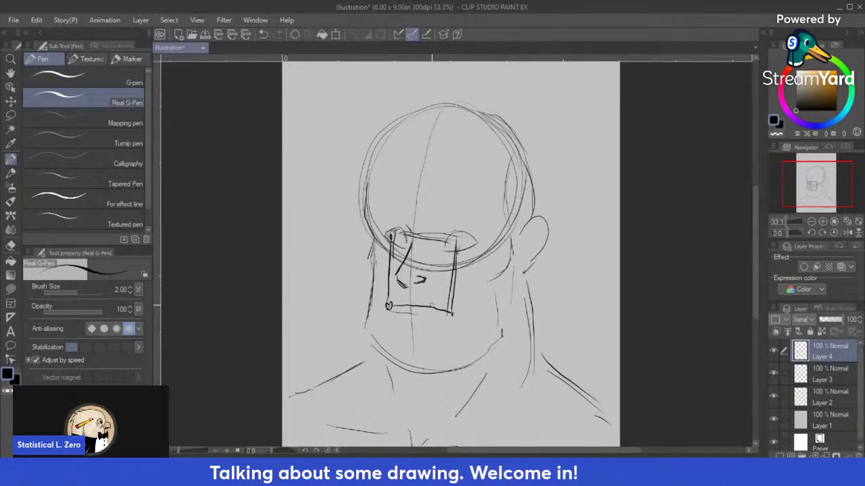
Step: Undo the square proportion guide between eyes and mouth, along with the layer added for it
key(ctrl+z)
key(ctrl+z)
key(ctrl+z)
key(ctrl+z)
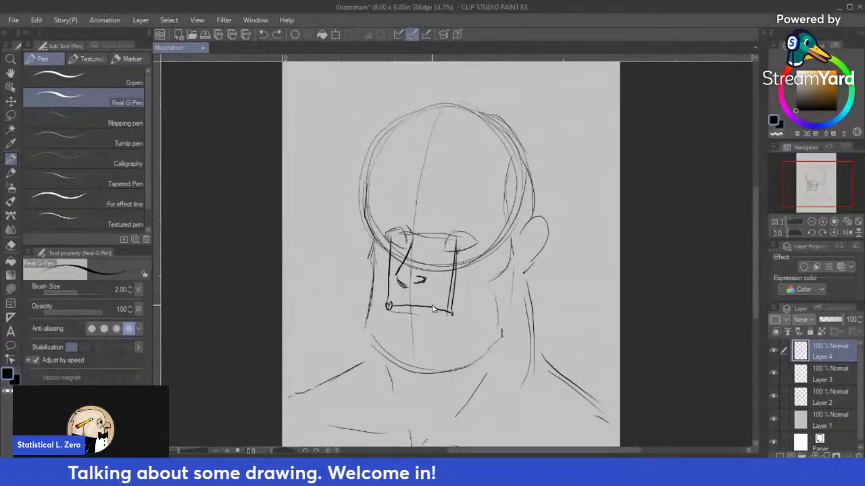
key(ctrl+z)
key(ctrl+z)
key(ctrl+z)
key(ctrl+z)
key(ctrl+z)
key(ctrl+z)
key(ctrl+z)
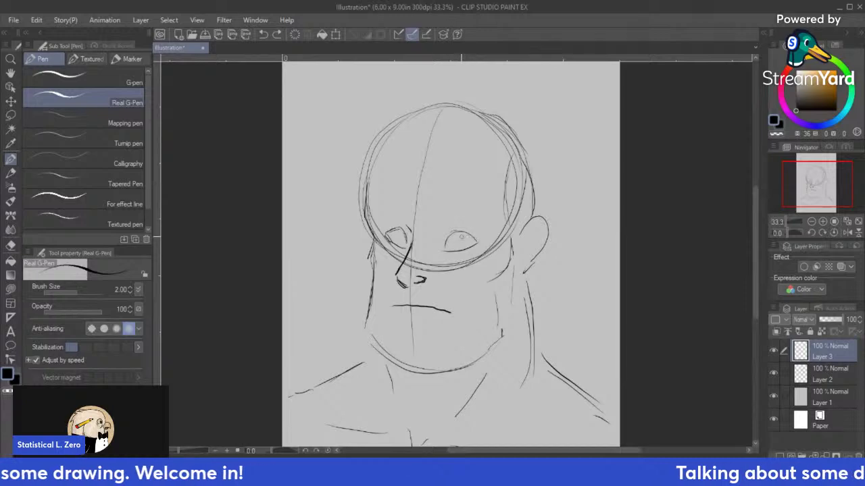
Step: Draw small dark pupils inside both eyes, redrawing them until the gaze fits
mouse_move(457, 238)
mouse_down()
mouse_move(469, 245)
mouse_move(461, 245)
mouse_up()
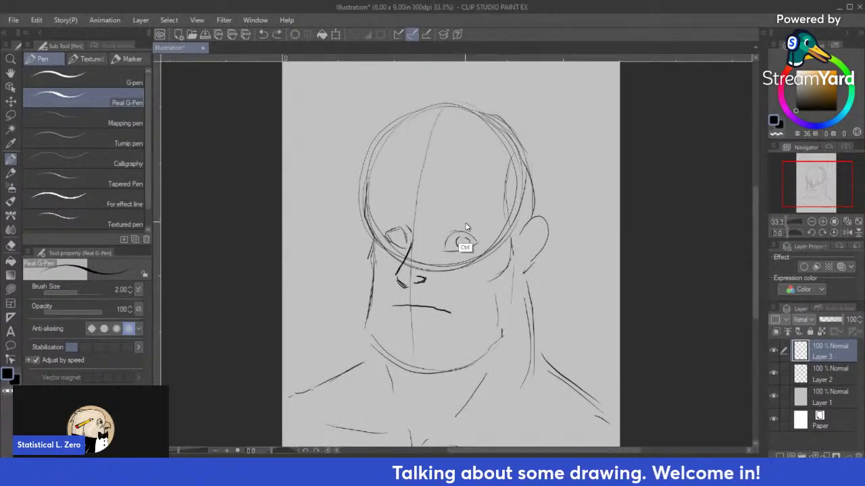
key(ctrl+z)
key(ctrl+z)
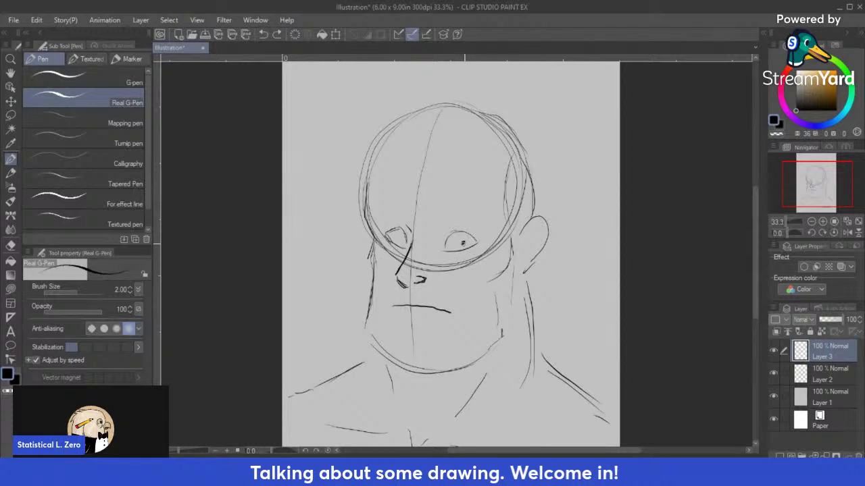
drag(461, 240, 464, 244)
drag(401, 236, 400, 241)
key(ctrl+z)
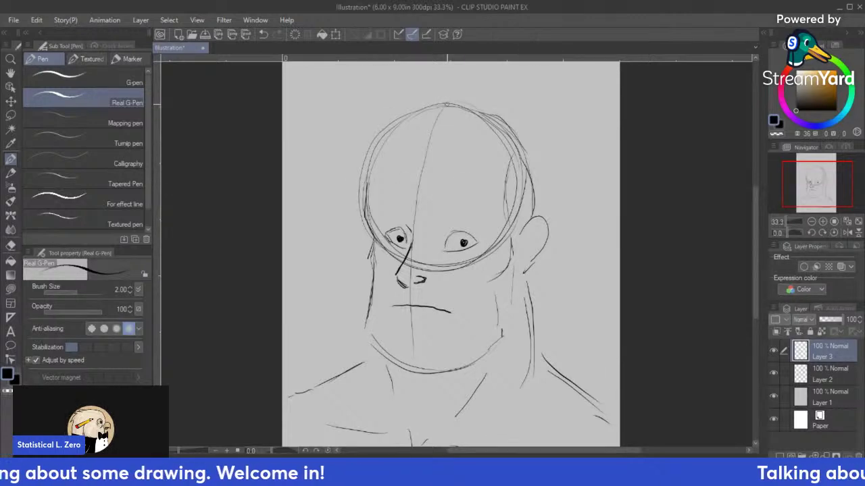
Step: Try arched eyebrows above both eyes with short frown creases between them
drag(438, 221, 484, 223)
key(ctrl+z)
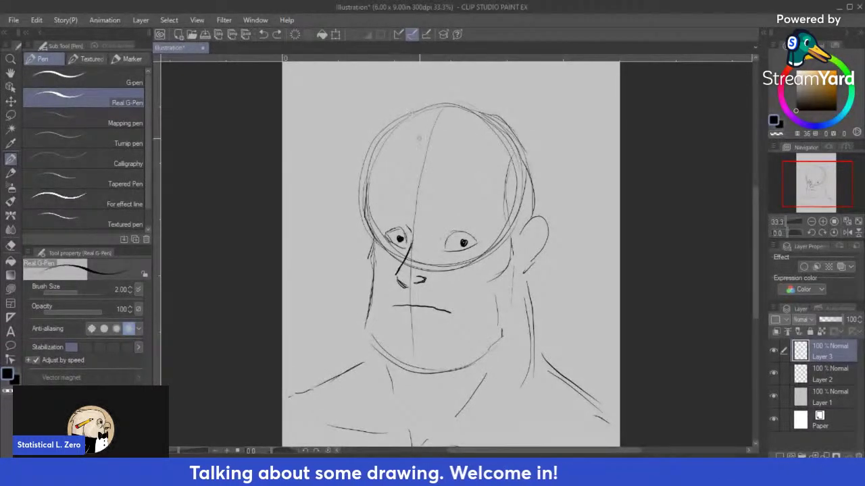
mouse_move(381, 212)
mouse_down()
mouse_move(399, 201)
mouse_move(415, 214)
mouse_move(395, 203)
mouse_up()
mouse_move(444, 220)
mouse_down()
mouse_move(484, 220)
mouse_move(436, 233)
mouse_up()
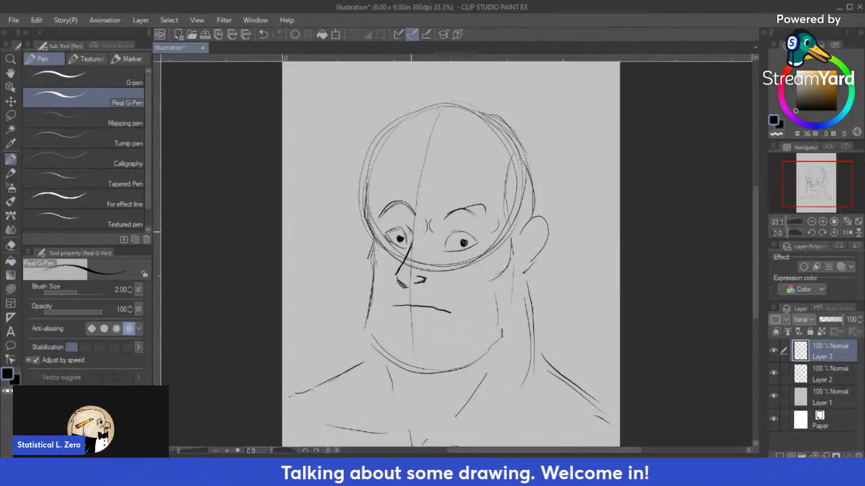
mouse_move(442, 223)
mouse_down()
mouse_move(482, 227)
mouse_move(458, 224)
mouse_move(482, 227)
mouse_move(451, 227)
mouse_move(474, 226)
mouse_move(443, 229)
mouse_up()
Step: Undo the arched eyebrows and the creases between them
key(ctrl+z)
key(ctrl+z)
key(ctrl+z)
key(ctrl+z)
key(ctrl+z)
key(ctrl+z)
key(ctrl+z)
key(ctrl+z)
key(ctrl+z)
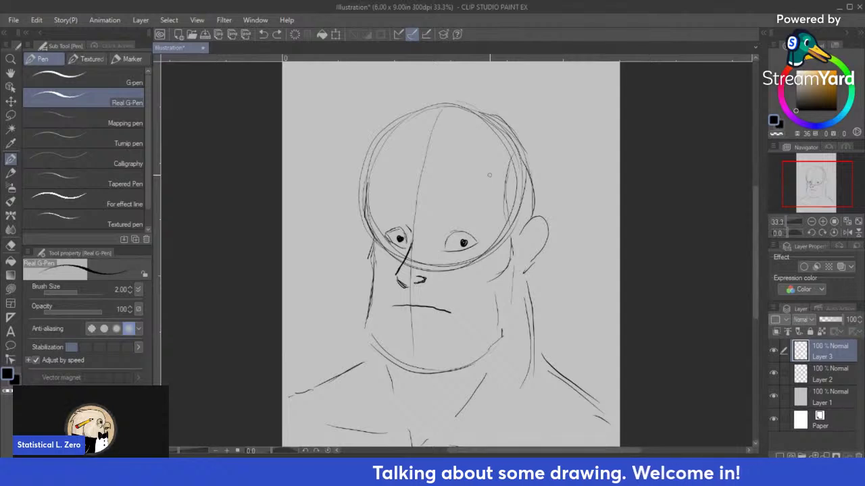
Step: Try high rounded eyebrows on the forehead with taller eye outlines beneath, and undo the eye outlines
drag(446, 186, 491, 214)
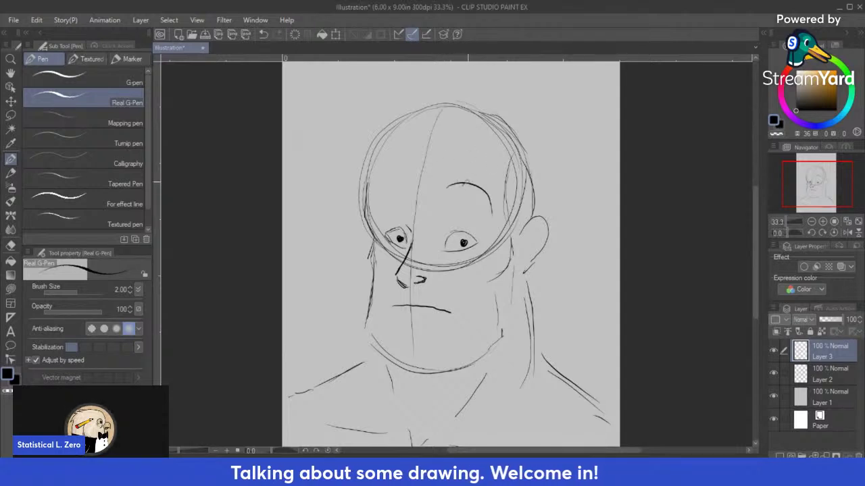
drag(406, 186, 374, 200)
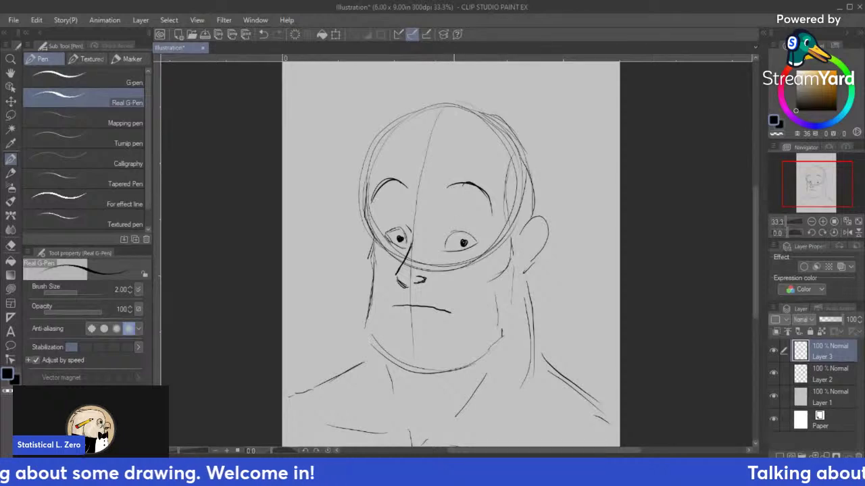
mouse_move(446, 244)
mouse_down()
mouse_move(463, 211)
mouse_move(445, 233)
mouse_move(476, 239)
mouse_move(453, 255)
mouse_up()
mouse_move(401, 213)
mouse_down()
mouse_move(383, 227)
mouse_move(405, 233)
mouse_up()
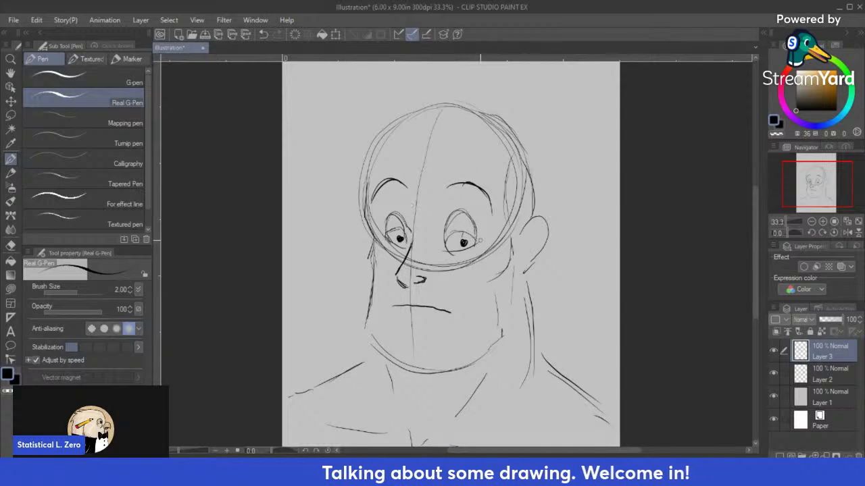
key(ctrl+z)
key(ctrl+z)
key(ctrl+z)
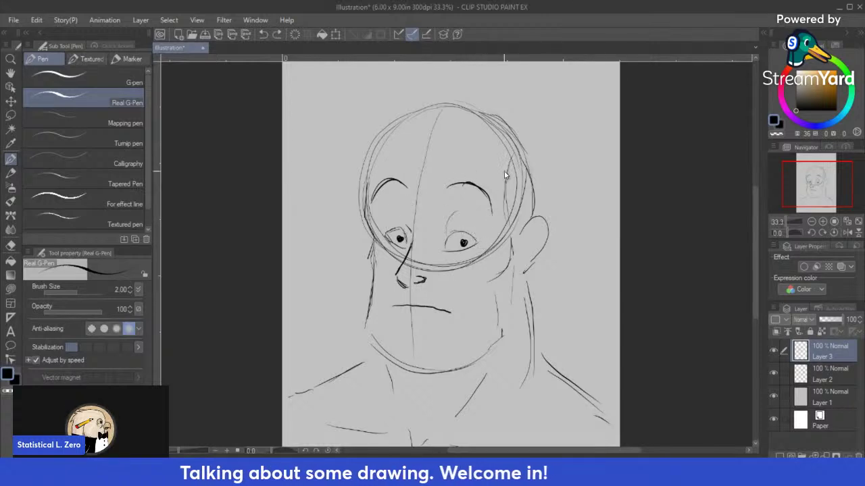
Step: Try thick, inward-slanting angry eyebrows low over both eyes, with narrowing lid strokes
mouse_move(450, 228)
mouse_down()
mouse_move(492, 224)
mouse_move(428, 240)
mouse_move(487, 223)
mouse_up()
key(ctrl+z)
key(ctrl+z)
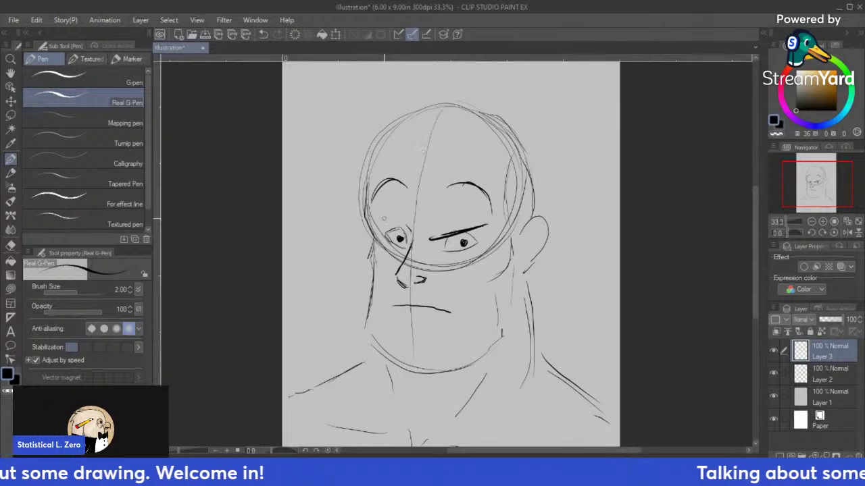
mouse_move(384, 218)
mouse_down()
mouse_move(412, 236)
mouse_move(463, 247)
mouse_move(475, 236)
mouse_up()
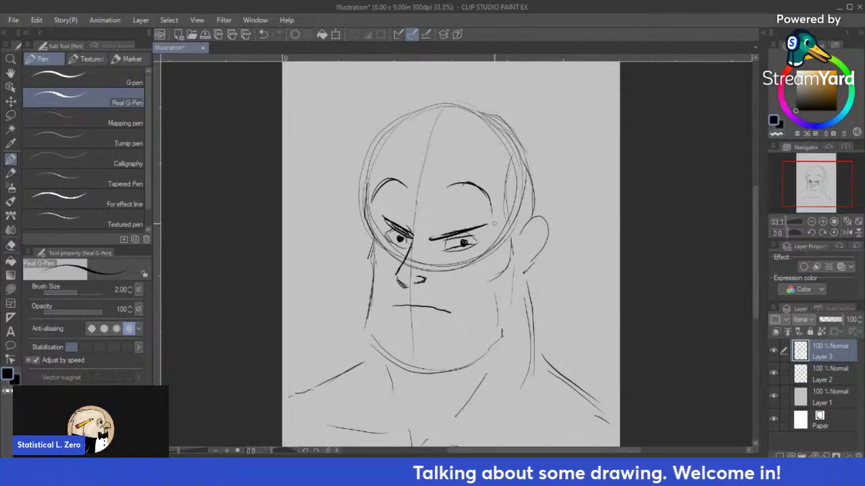
drag(392, 231, 408, 245)
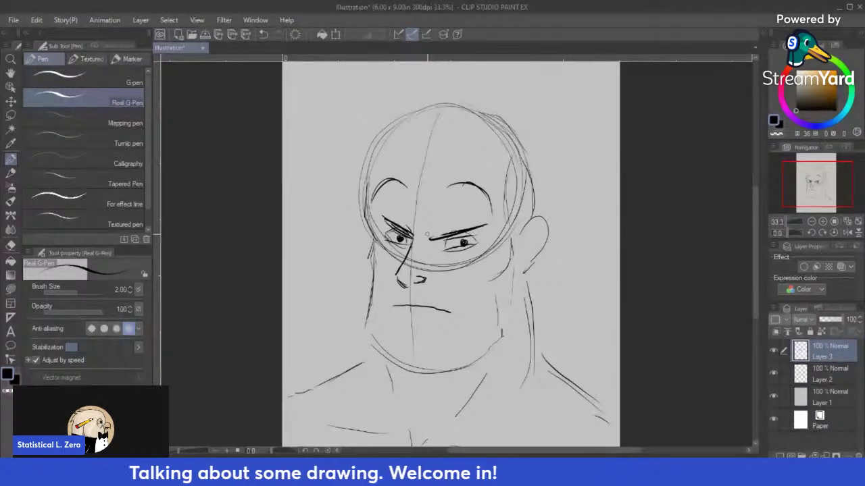
Step: Undo the angry eyebrows, lid strokes and high rounded brows, leaving the eyes with their pupils
key(ctrl+z)
key(ctrl+z)
key(ctrl+z)
key(ctrl+z)
key(ctrl+z)
key(ctrl+z)
key(ctrl+z)
key(ctrl+z)
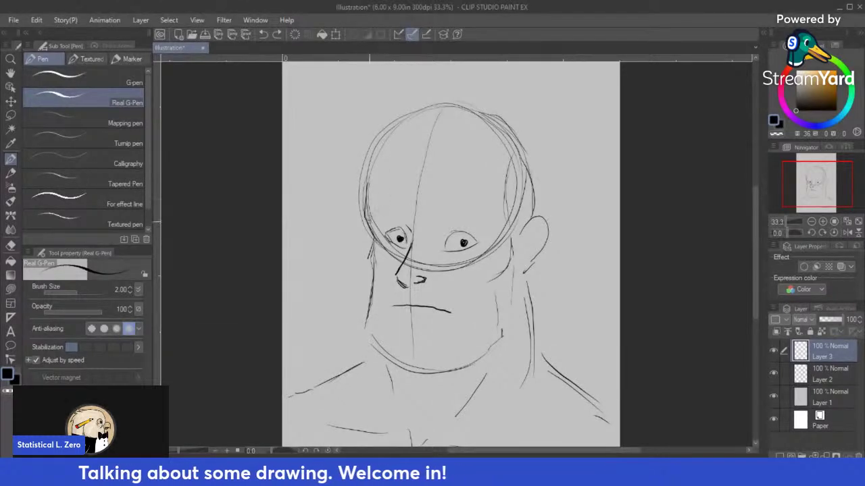
Step: Try sharply peaked eyebrows, redraw the brow over the nearer eye as a rounded arch, and undo all these strokes
mouse_move(369, 221)
mouse_down()
mouse_move(386, 206)
mouse_move(424, 232)
mouse_move(475, 210)
mouse_move(495, 237)
mouse_up()
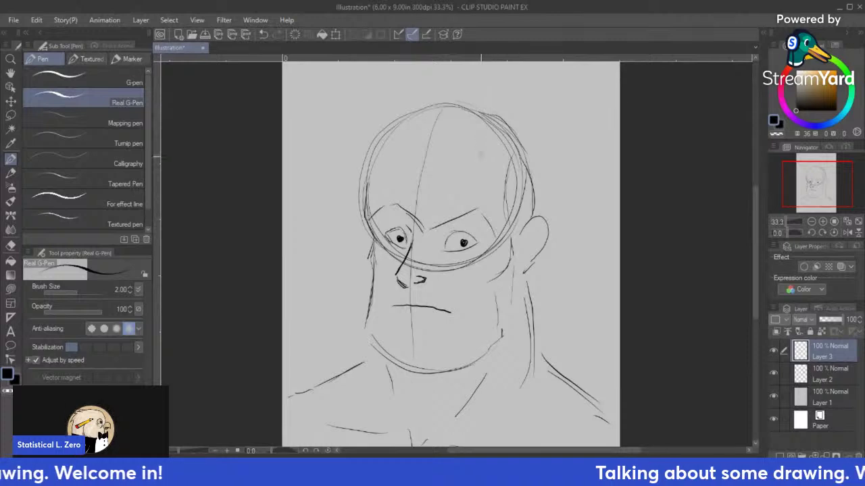
key(ctrl+z)
mouse_move(437, 227)
mouse_down()
mouse_move(467, 214)
mouse_move(491, 237)
mouse_move(478, 259)
mouse_move(462, 264)
mouse_move(400, 250)
mouse_up()
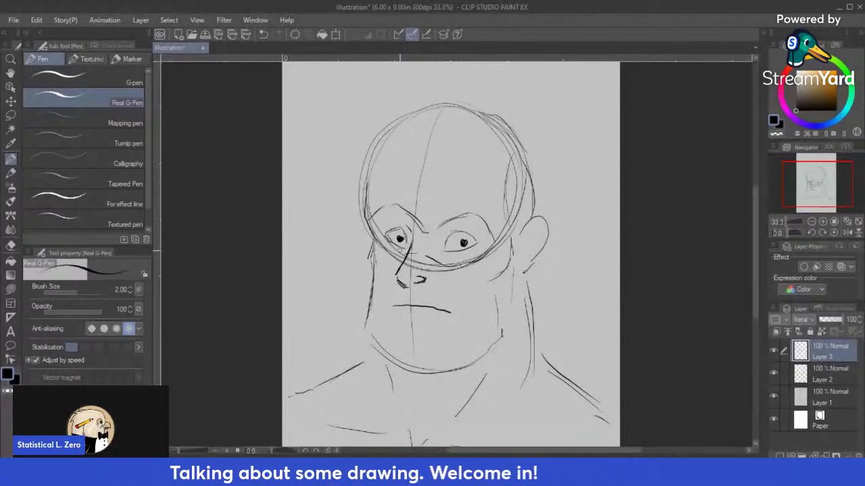
key(ctrl+z)
key(ctrl+z)
key(ctrl+z)
key(ctrl+z)
key(ctrl+z)
key(ctrl+z)
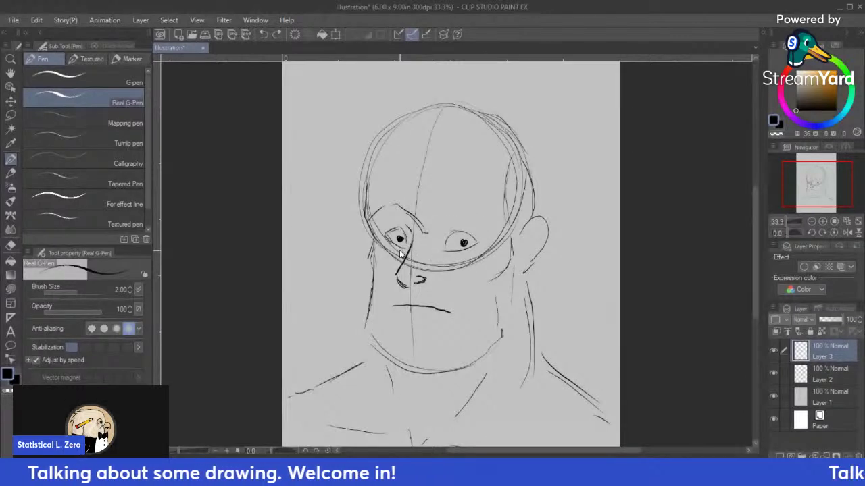
key(ctrl+z)
Step: Try a heavy curved eyebrow over the far eye and a peaked one over the nearer eye, and undo both
mouse_move(375, 213)
mouse_down()
mouse_move(408, 204)
mouse_move(414, 231)
mouse_move(479, 211)
mouse_move(427, 231)
mouse_move(466, 193)
mouse_move(428, 231)
mouse_up()
drag(487, 218, 491, 241)
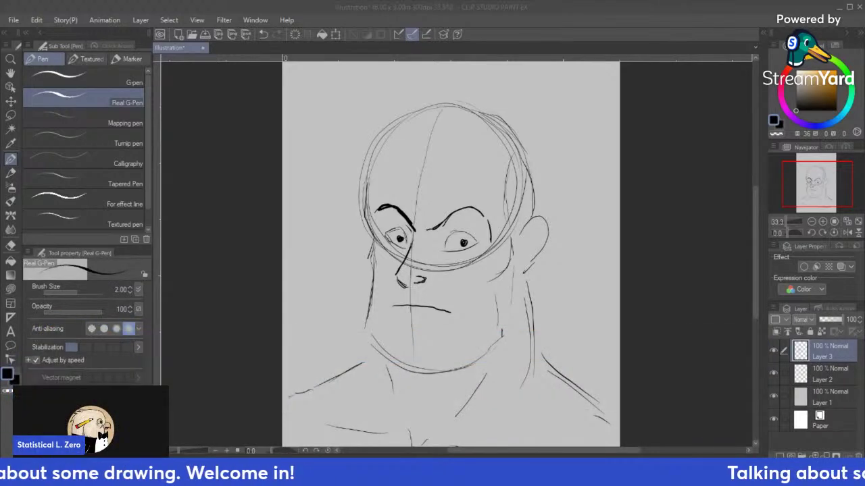
click(584, 4)
key(ctrl+z)
key(ctrl+z)
key(ctrl+z)
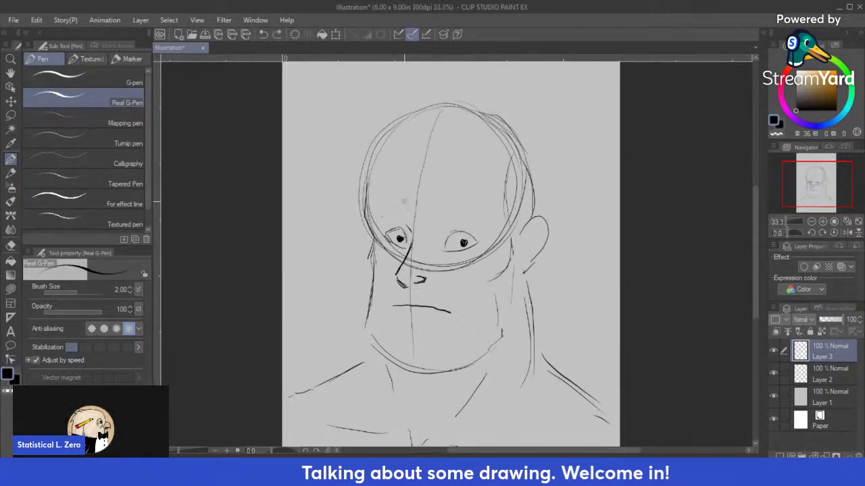
Step: Try wavy eyebrows that curve toward the nose bridge, attempt another pair, and undo them all
mouse_move(382, 215)
mouse_down()
mouse_move(480, 225)
mouse_move(415, 227)
mouse_up()
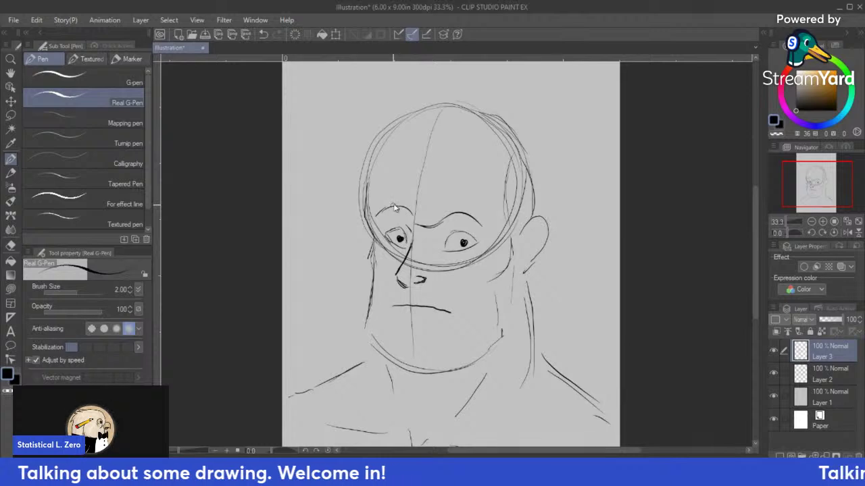
key(ctrl+z)
key(ctrl+z)
key(ctrl+z)
mouse_move(382, 217)
mouse_down()
mouse_move(410, 234)
mouse_move(387, 252)
mouse_move(405, 254)
mouse_move(486, 221)
mouse_move(448, 257)
mouse_move(429, 247)
mouse_up()
key(ctrl+z)
key(ctrl+z)
key(ctrl+z)
key(ctrl+z)
key(ctrl+z)
key(ctrl+z)
key(ctrl+z)
key(ctrl+z)
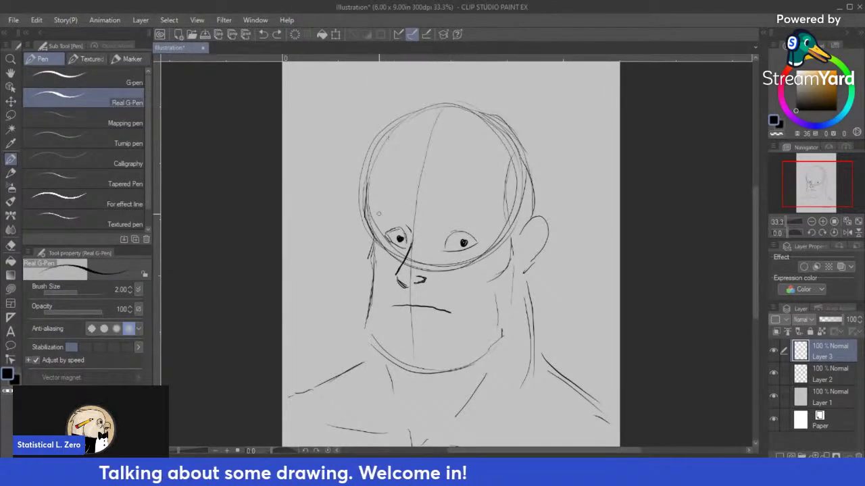
Step: Draw raised, rounded eyebrows above both eyes, with short accent strokes above their outer ends
mouse_move(379, 214)
mouse_down()
mouse_move(404, 206)
mouse_move(382, 214)
mouse_move(477, 223)
mouse_move(478, 213)
mouse_up()
mouse_move(383, 196)
mouse_down()
mouse_move(376, 203)
mouse_move(384, 198)
mouse_up()
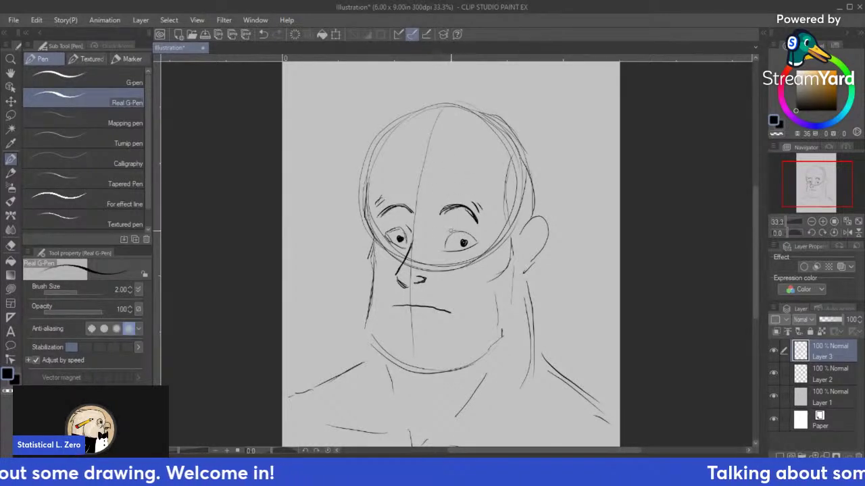
Step: Try a shocked expression with wide round eyes, erasing the mouth line and drawing a large open mouth with a tongue using the Rough pencil
drag(447, 236, 473, 231)
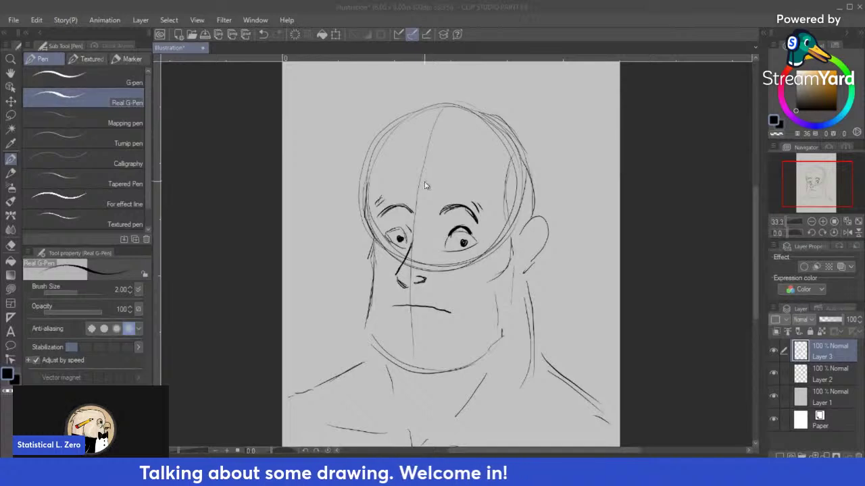
drag(455, 252, 470, 253)
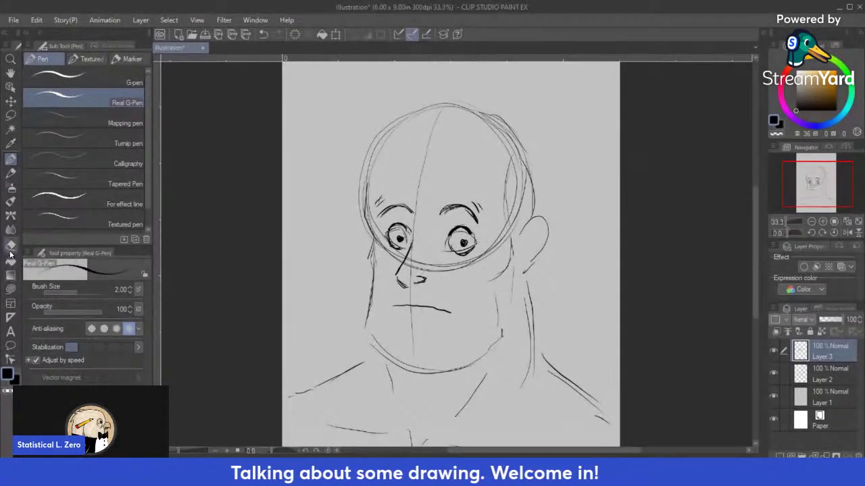
key(e)
drag(394, 306, 450, 311)
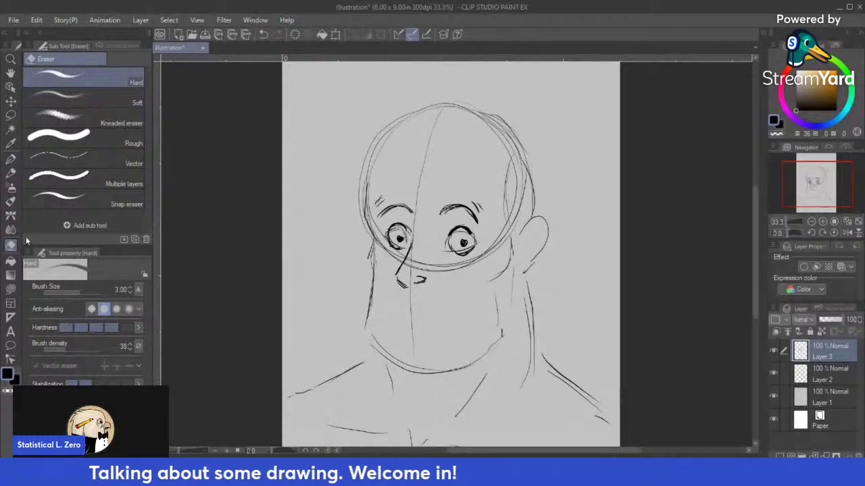
click(11, 173)
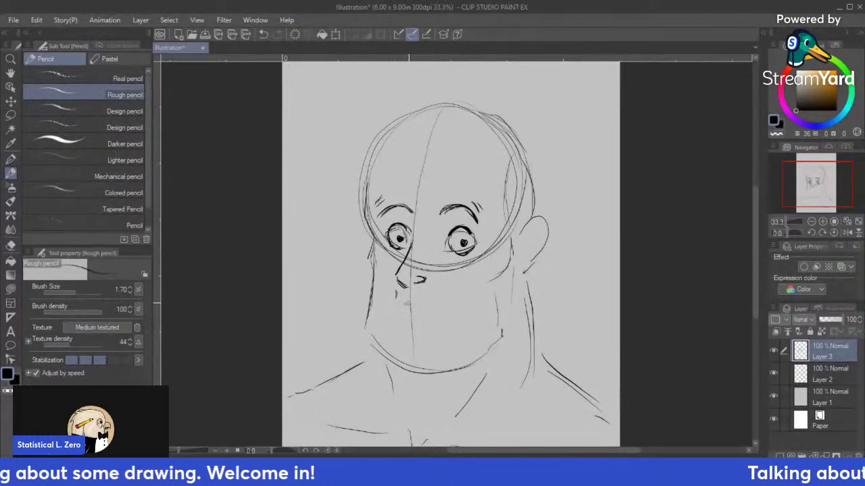
mouse_move(404, 302)
mouse_down()
mouse_move(465, 304)
mouse_move(468, 353)
mouse_move(402, 349)
mouse_up()
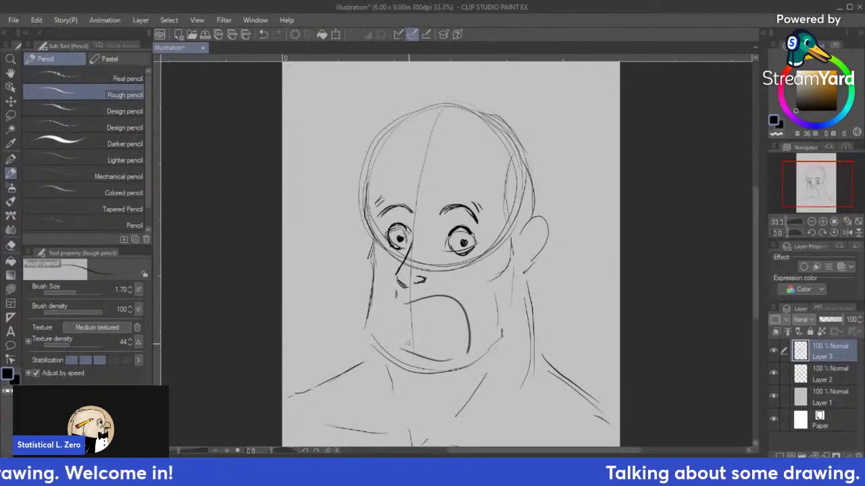
mouse_move(408, 308)
mouse_down()
mouse_move(392, 343)
mouse_move(449, 351)
mouse_up()
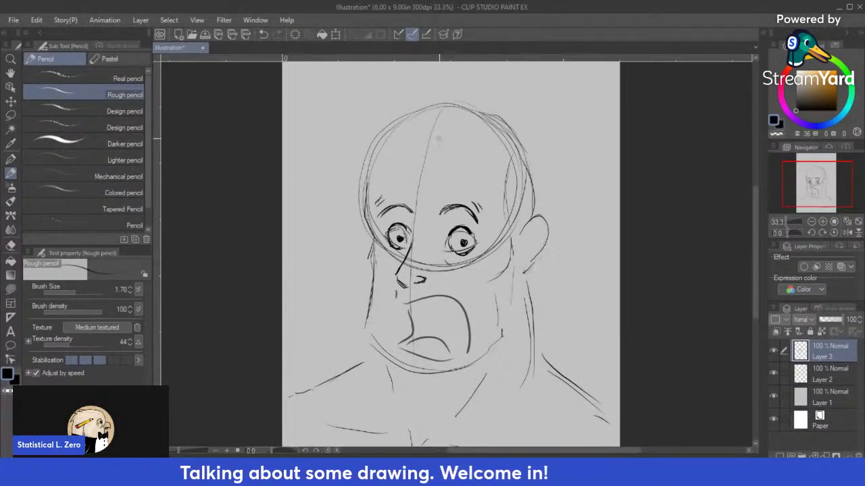
Step: Retrace the jawline and nostril, and add upper and lower teeth lines inside the open mouth
mouse_move(370, 332)
mouse_down()
mouse_move(392, 365)
mouse_move(467, 363)
mouse_move(501, 336)
mouse_move(502, 284)
mouse_up()
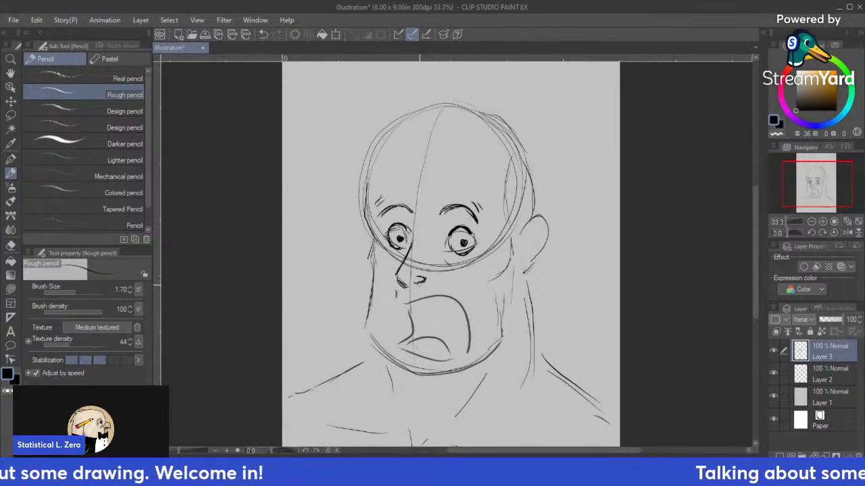
drag(420, 282, 427, 279)
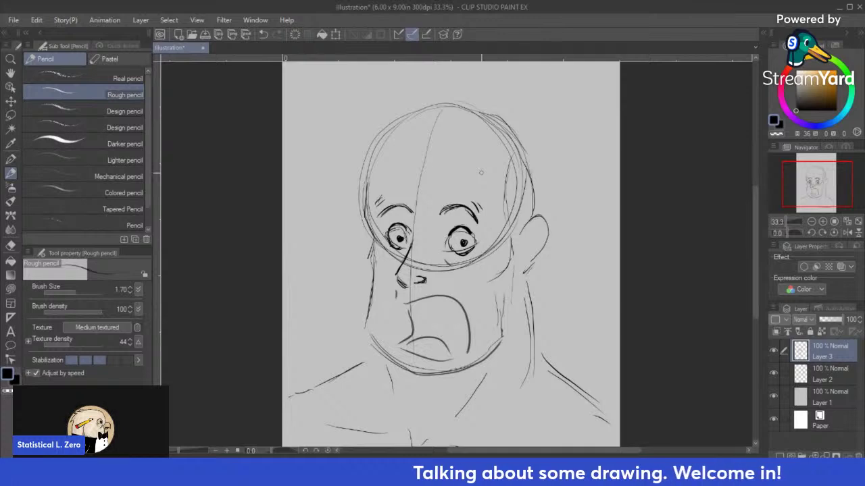
drag(411, 304, 454, 303)
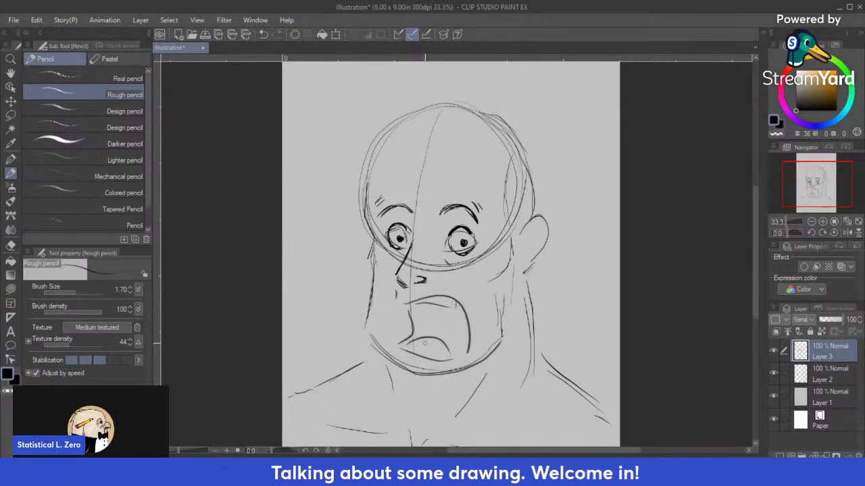
mouse_move(411, 340)
mouse_down()
mouse_move(446, 352)
mouse_move(463, 347)
mouse_up()
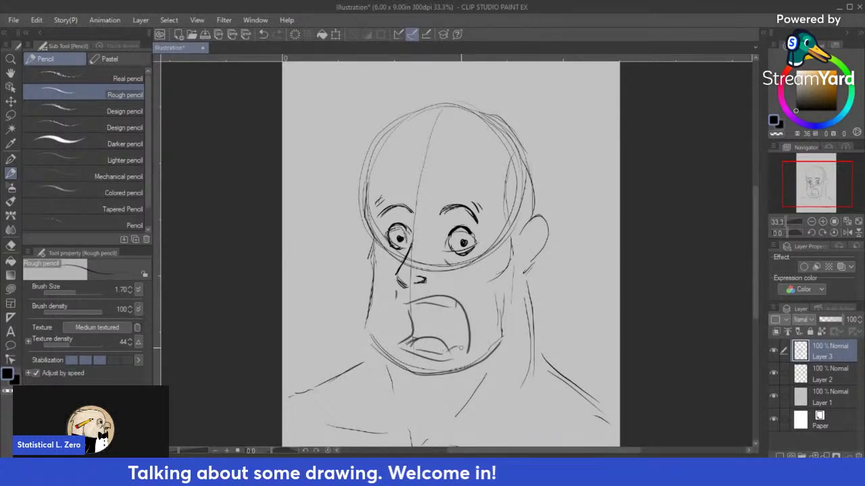
drag(461, 304, 468, 351)
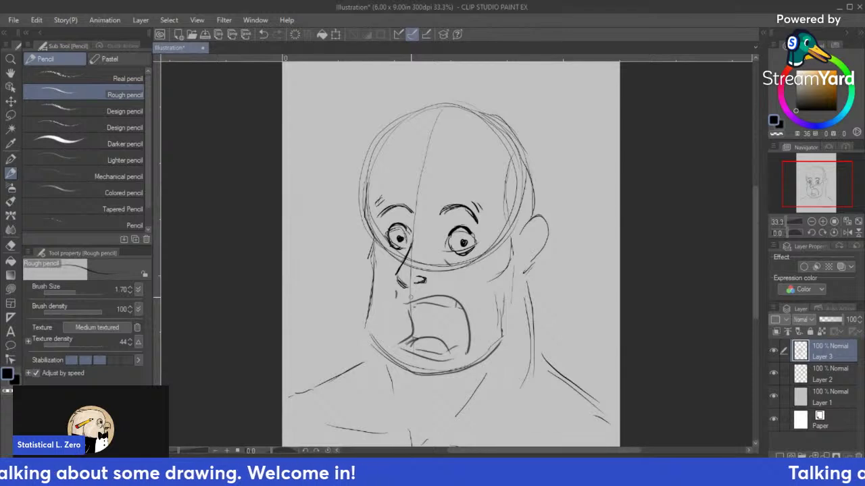
Step: Undo the open mouth, jaw and wide-eye strokes, restoring the closed mouth line while keeping the raised eyebrows
key(ctrl+z)
key(ctrl+z)
key(ctrl+z)
key(ctrl+z)
key(ctrl+z)
key(ctrl+z)
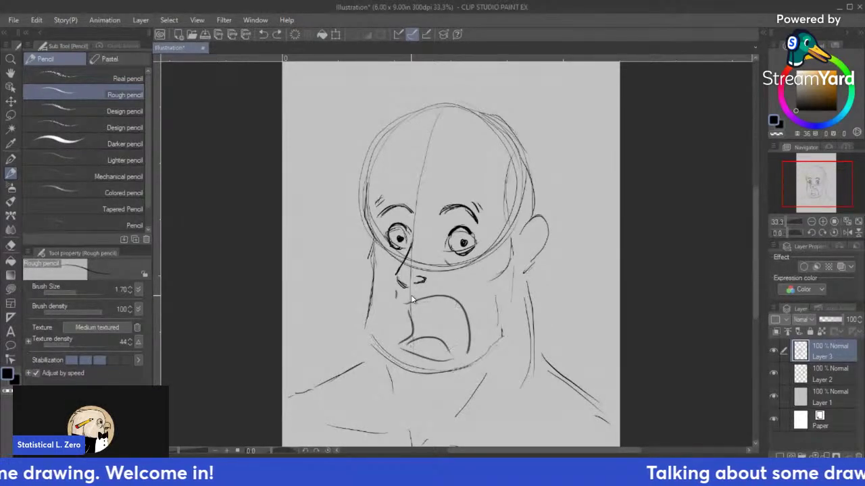
key(ctrl+z)
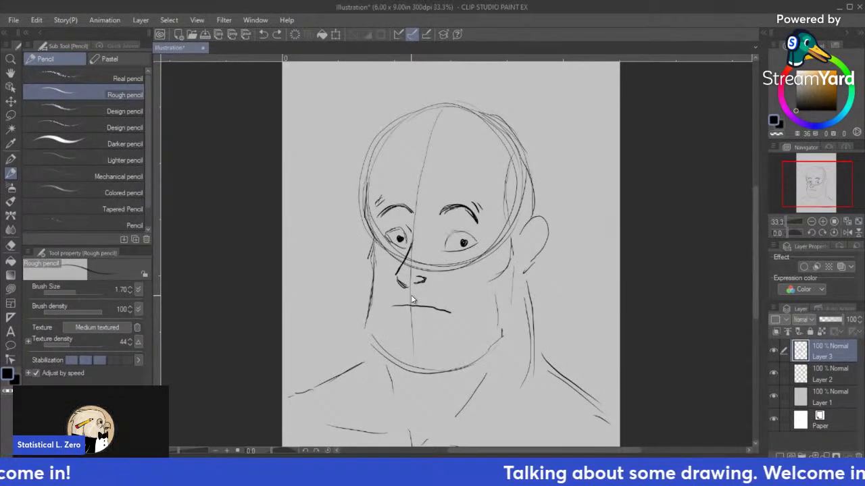
Step: Undo the raised eyebrows and their accent strokes above both eyes
key(ctrl+z)
key(ctrl+z)
key(ctrl+z)
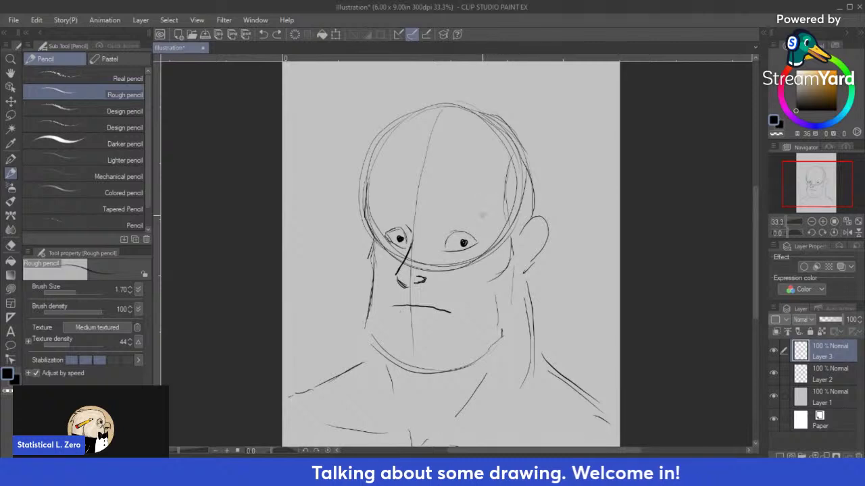
Step: Try an angry look with low, inward-slanting thick eyebrows, furrow lines between them and tightened lower eyelid lines
drag(480, 226, 442, 235)
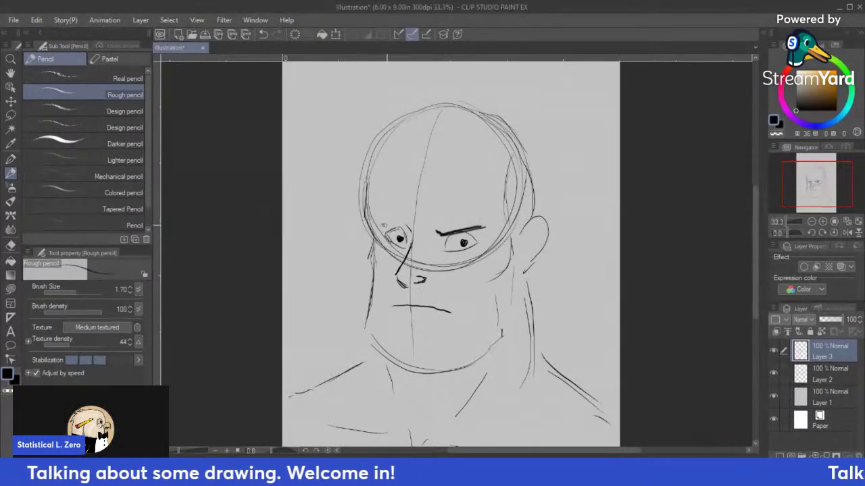
drag(381, 225, 411, 231)
drag(382, 226, 414, 232)
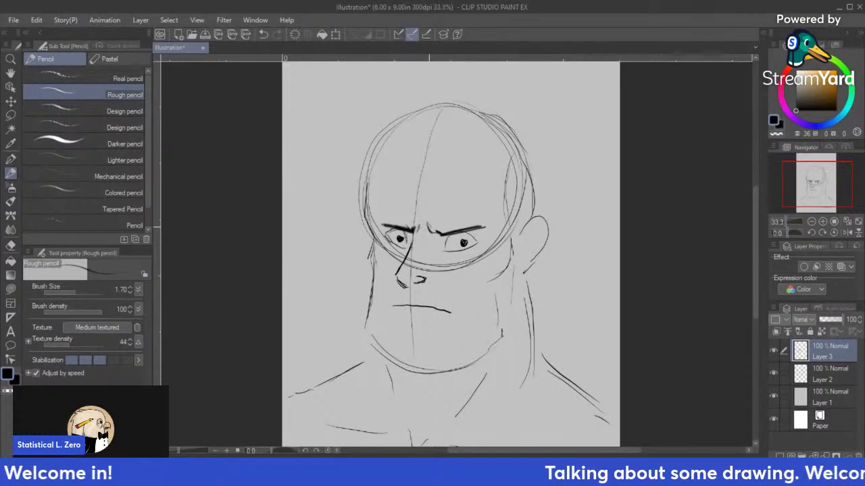
drag(428, 223, 422, 234)
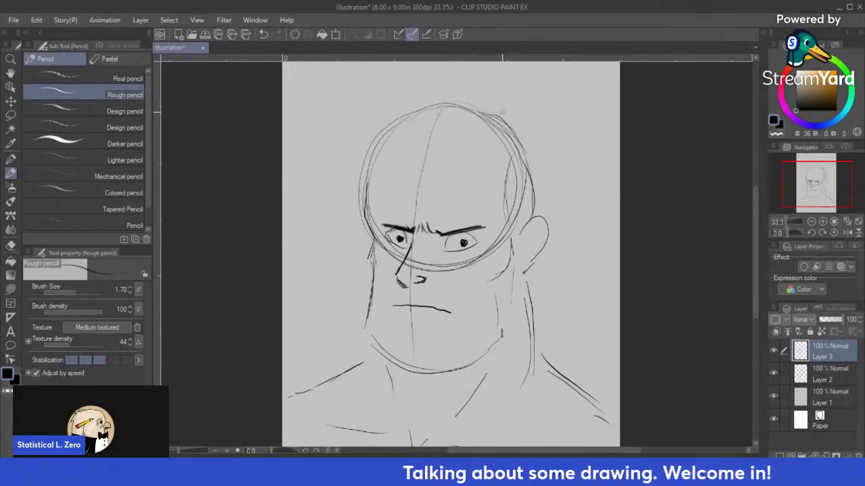
drag(487, 226, 441, 234)
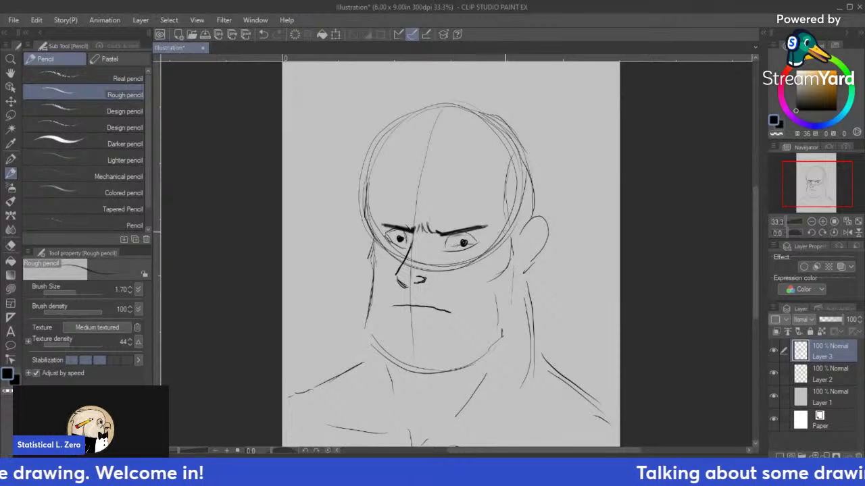
key(ctrl+z)
drag(448, 251, 481, 245)
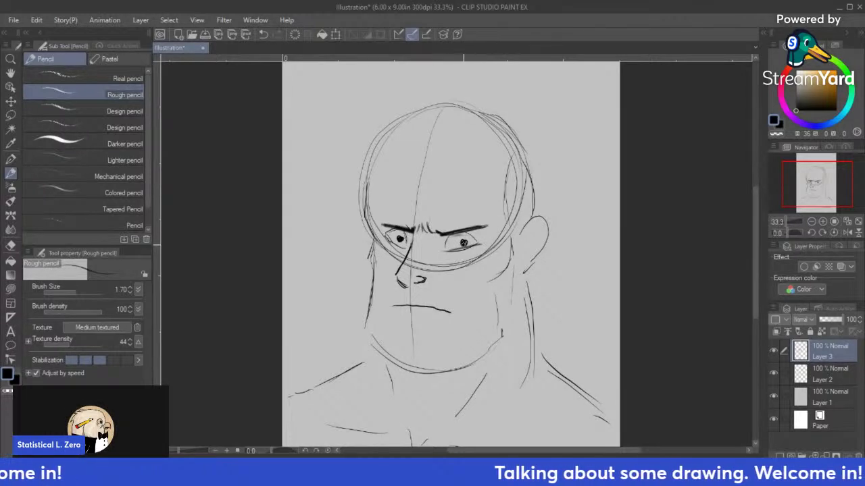
drag(407, 248, 384, 244)
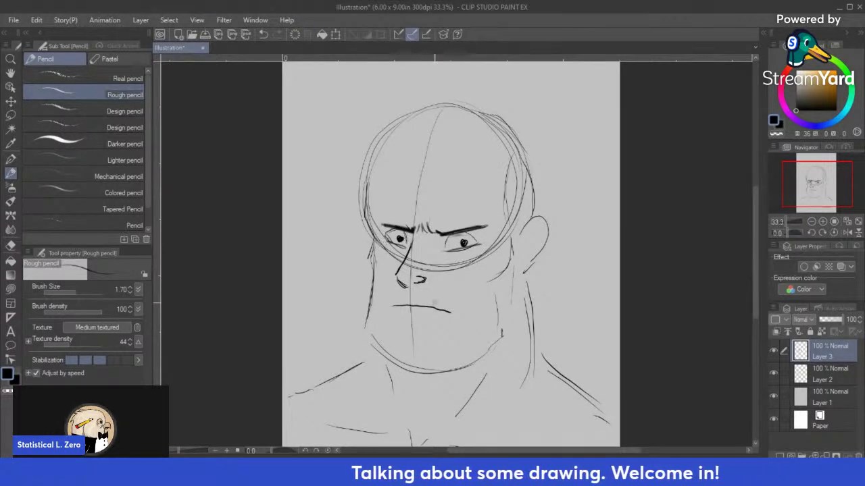
Step: Erase the straight mouth line and draw a lopsided scowling mouth with corner creases and a short lower-lip stroke using the Rough pencil
click(10, 248)
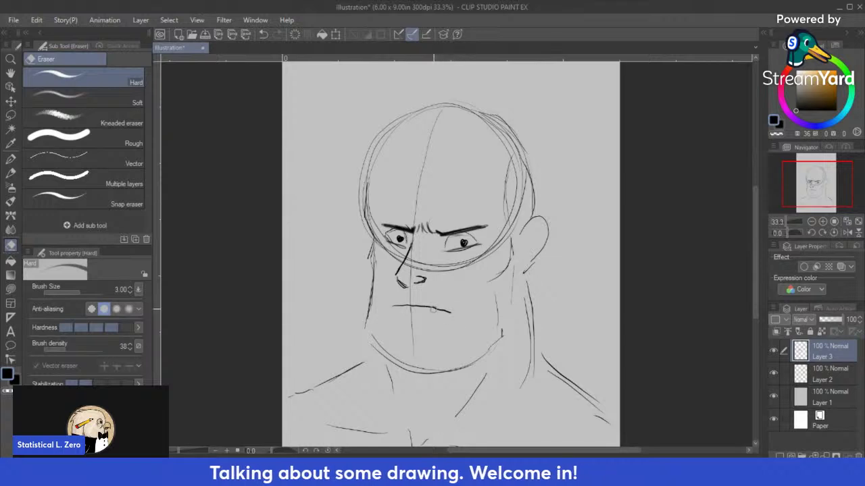
drag(450, 311, 397, 308)
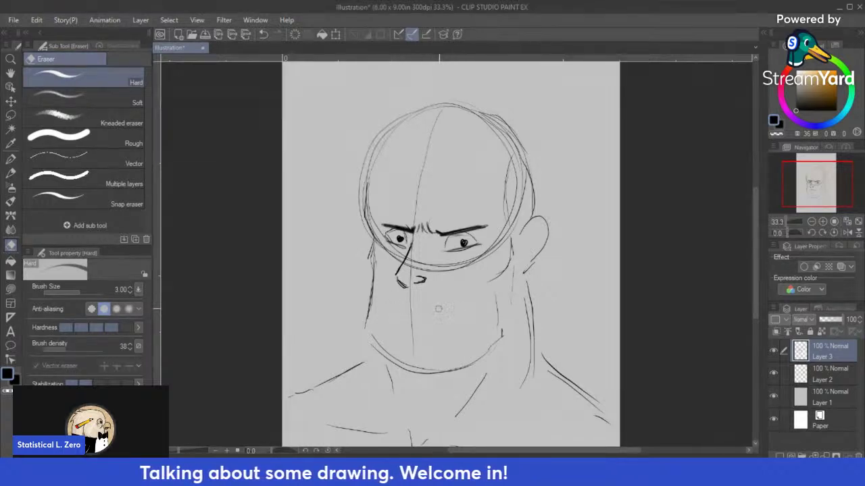
click(10, 173)
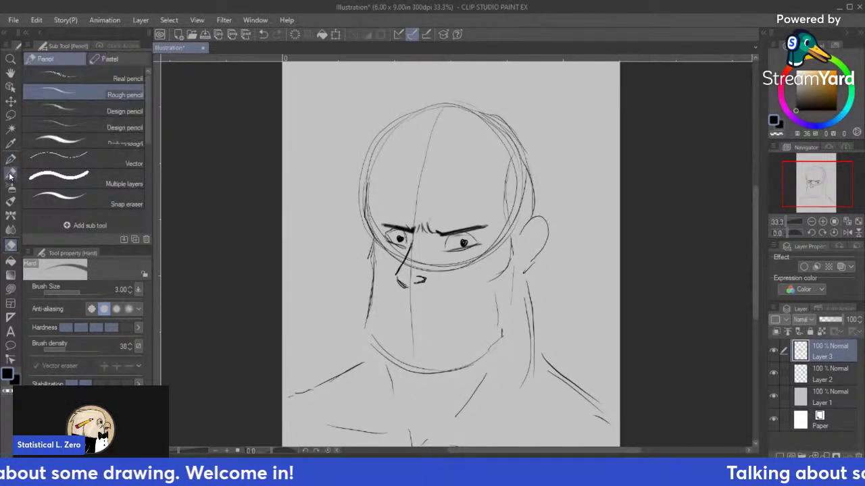
mouse_move(391, 306)
mouse_down()
mouse_move(431, 304)
mouse_move(462, 321)
mouse_move(461, 334)
mouse_up()
drag(411, 316, 421, 315)
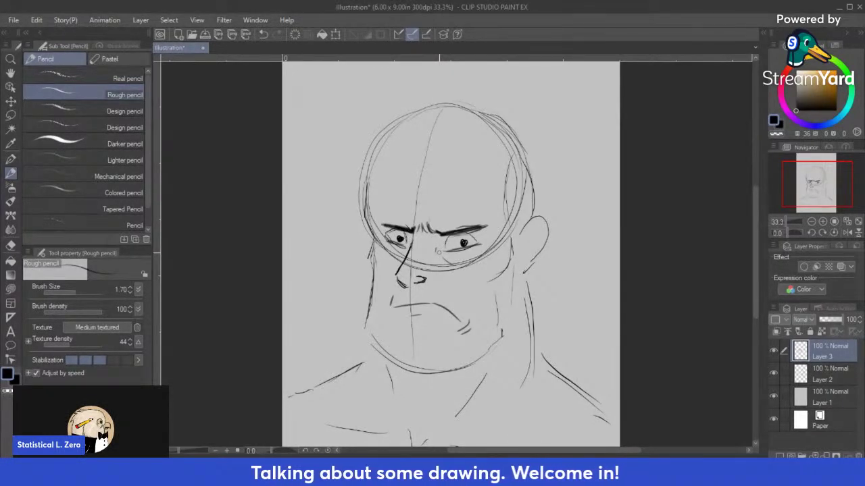
Step: Undo the scowling mouth, lower eyelid lines, furrows and angry eyebrows back to the neutral face with a straight mouth
key(ctrl+z)
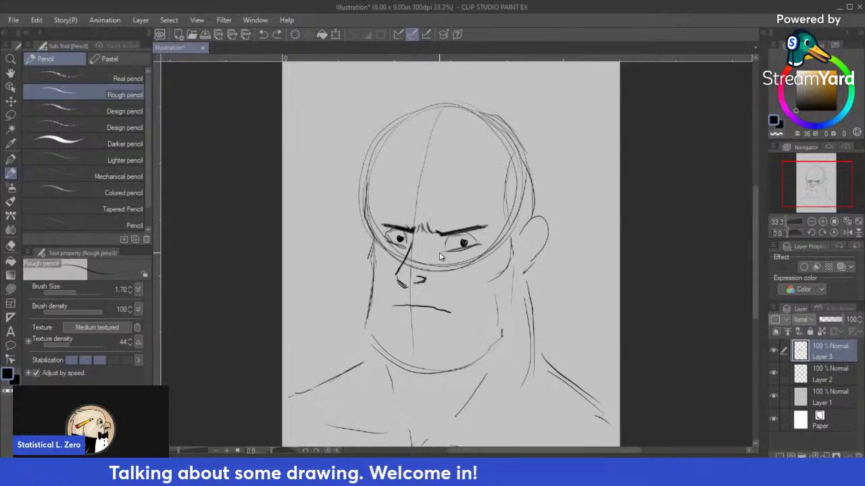
key(ctrl+z)
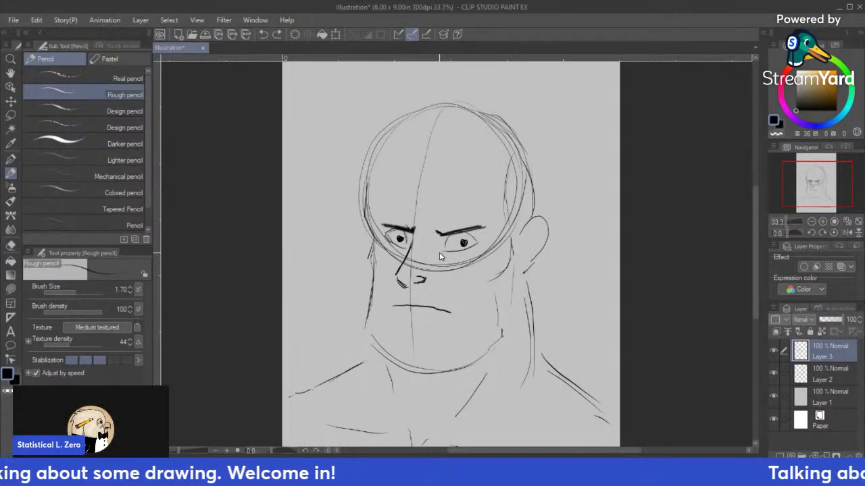
key(ctrl+z)
key(ctrl+z)
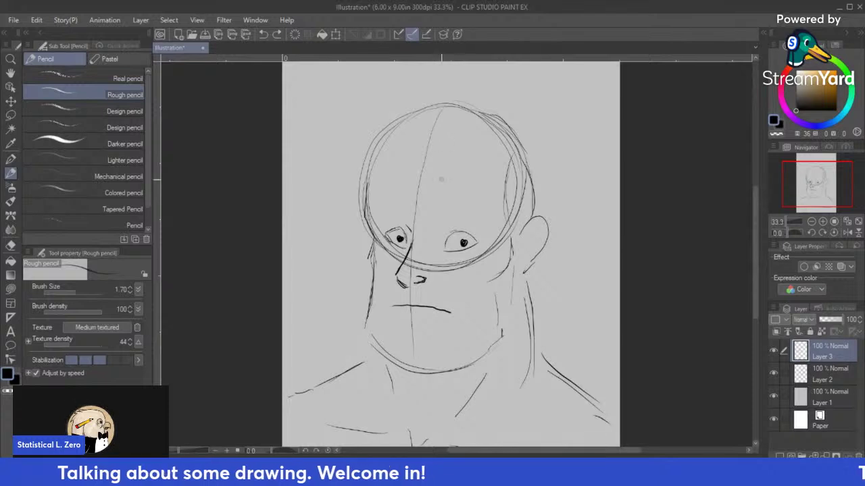
Step: Draw thick, sad eyebrows above both eyes, raised at the inner ends and sloping down outward
mouse_move(448, 204)
mouse_down()
mouse_move(460, 224)
mouse_move(481, 233)
mouse_up()
key(ctrl+z)
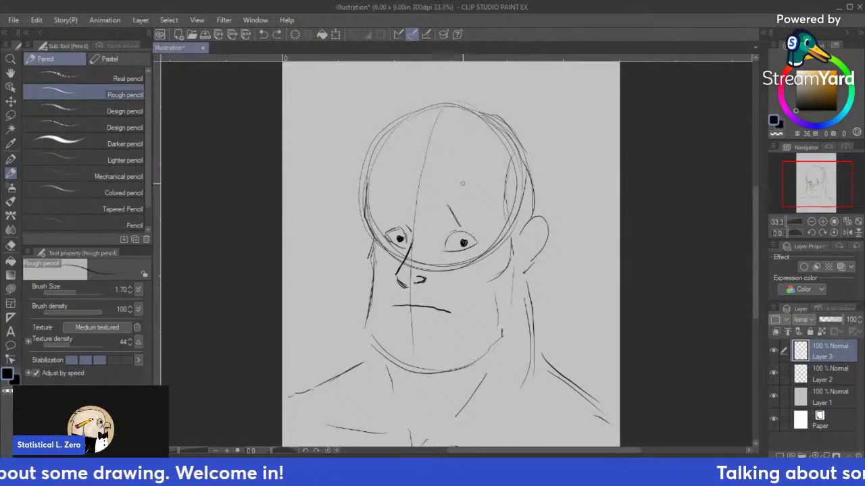
mouse_move(445, 205)
mouse_down()
mouse_move(481, 229)
mouse_move(446, 209)
mouse_up()
mouse_move(381, 223)
mouse_down()
mouse_move(411, 208)
mouse_move(380, 228)
mouse_up()
mouse_move(443, 208)
mouse_down()
mouse_move(473, 223)
mouse_move(476, 237)
mouse_up()
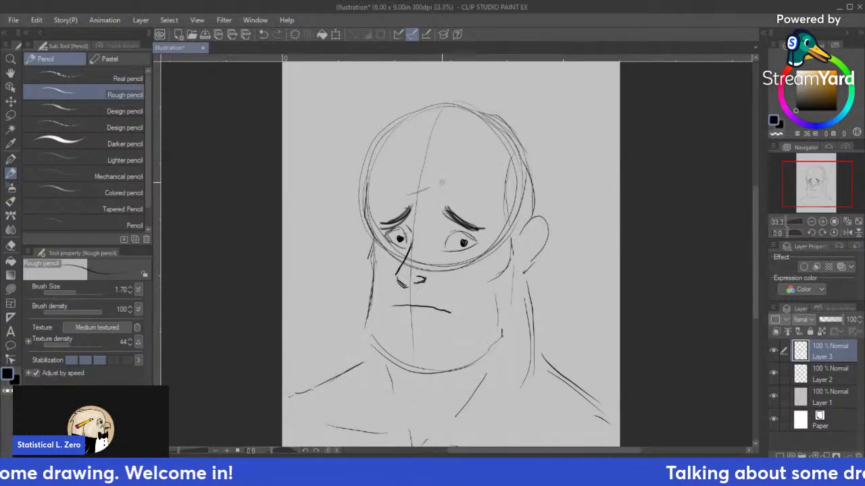
Step: Replace trial forehead wrinkles with short furrow lines between the sad eyebrows, and darken the lower eyelid lines
drag(396, 196, 442, 192)
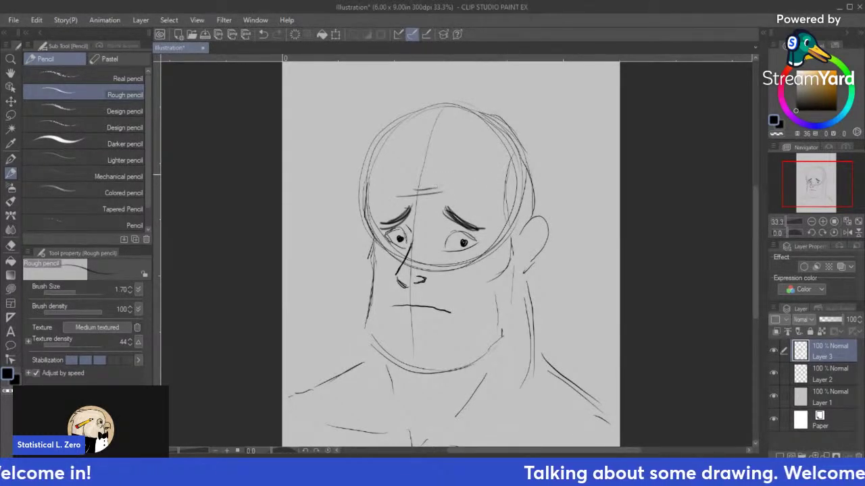
key(ctrl+z)
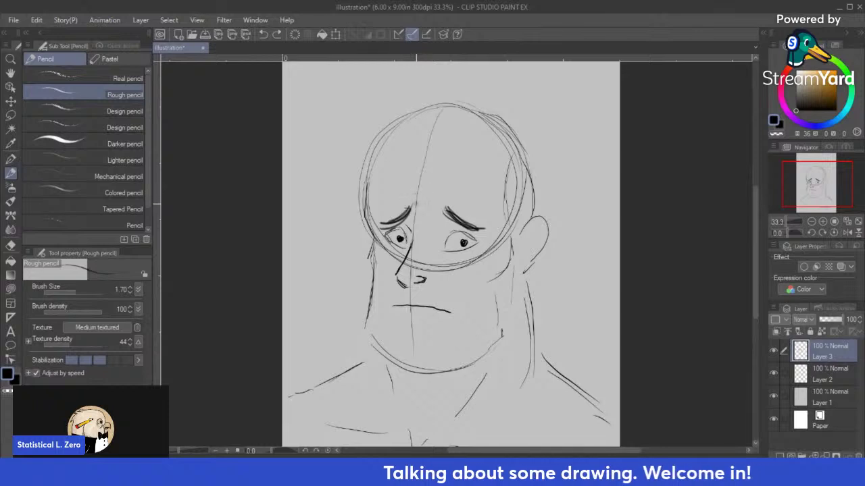
drag(430, 202, 452, 204)
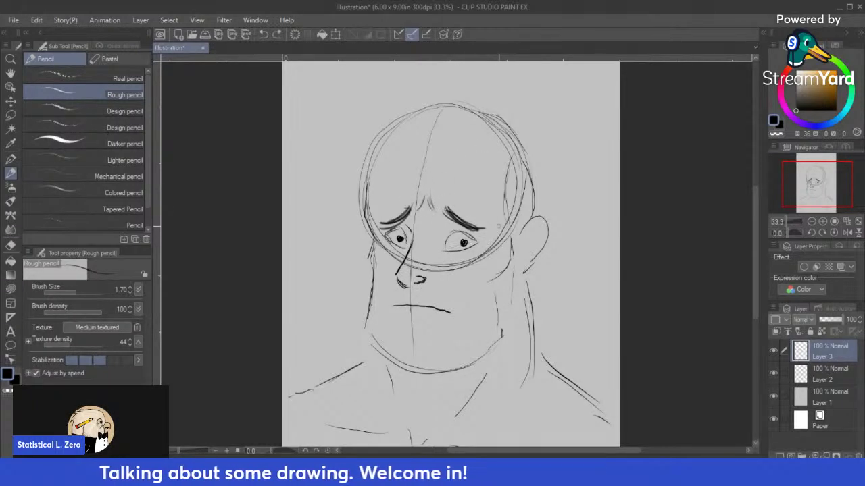
drag(445, 250, 481, 247)
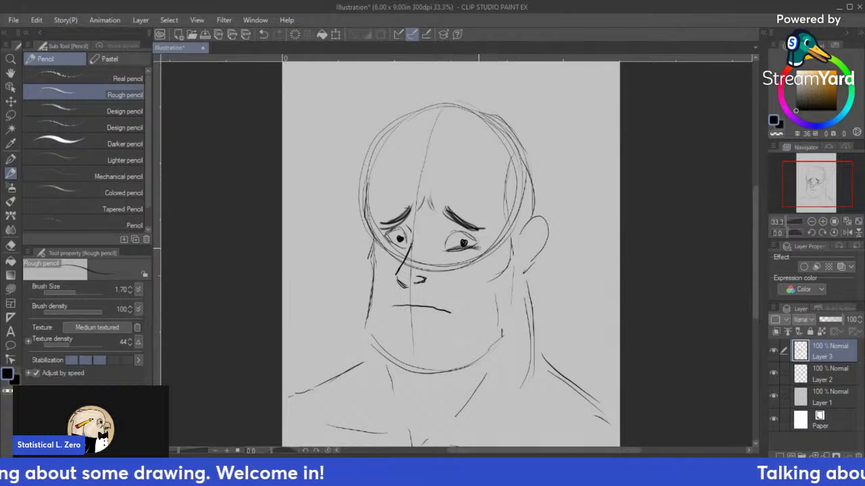
drag(407, 247, 385, 243)
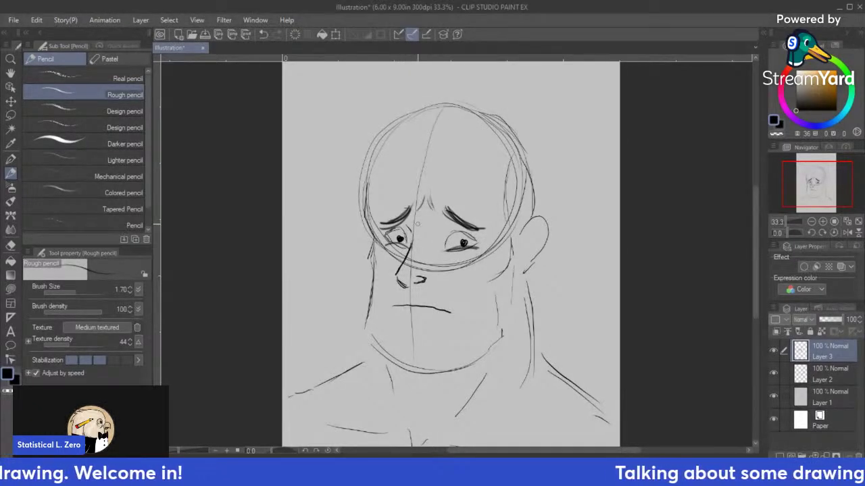
Step: Erase the straight mouth line, try a small wavy downturned mouth with the Rough pencil, and undo the new mouth strokes
key(e)
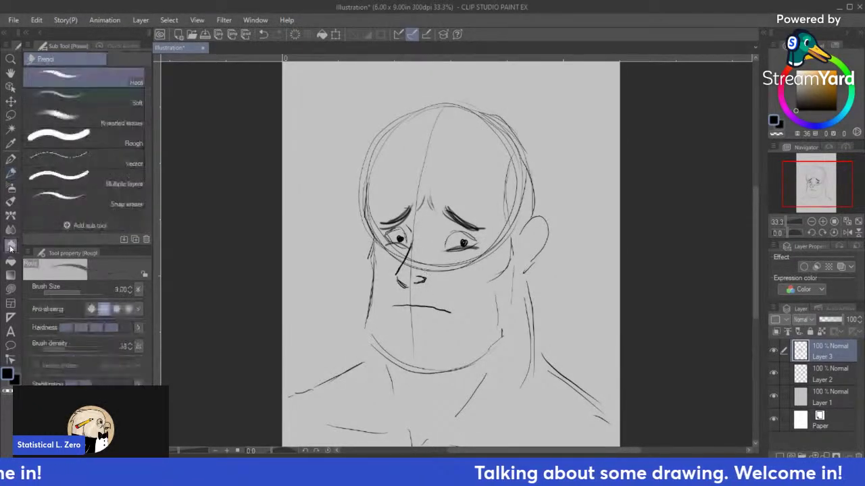
drag(392, 307, 446, 311)
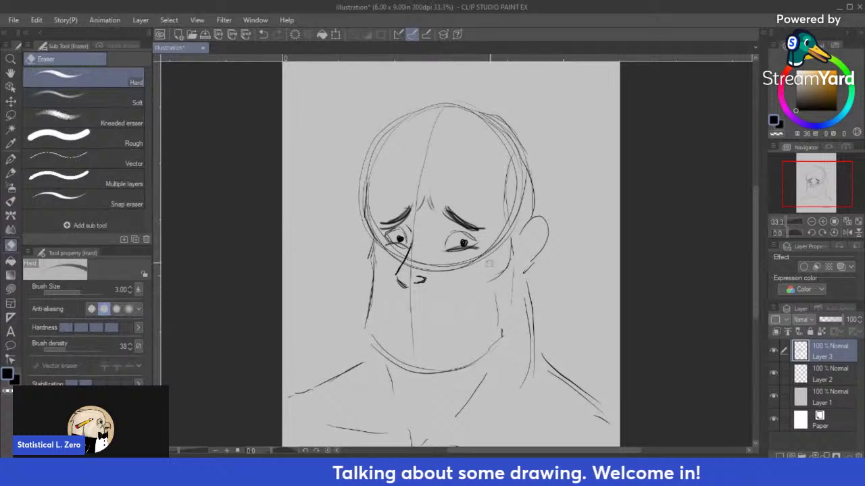
click(11, 174)
mouse_move(392, 310)
mouse_down()
mouse_move(440, 305)
mouse_move(458, 315)
mouse_move(421, 304)
mouse_move(392, 312)
mouse_up()
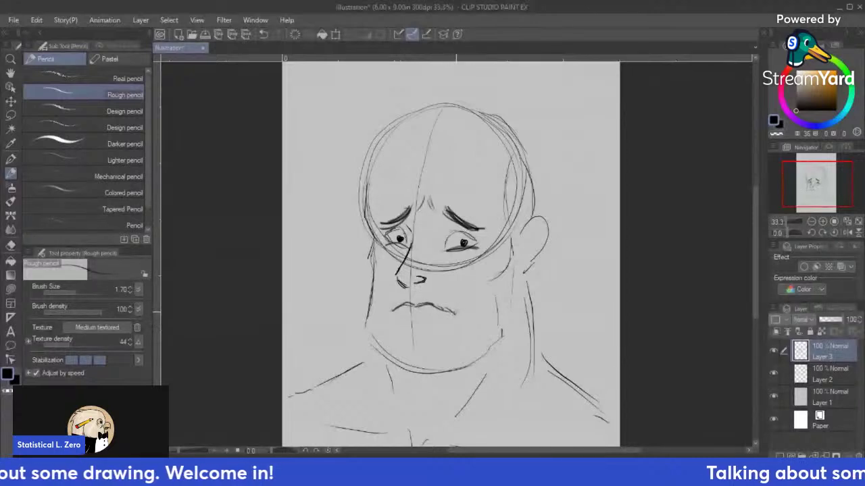
key(ctrl+z)
key(ctrl+z)
key(ctrl+z)
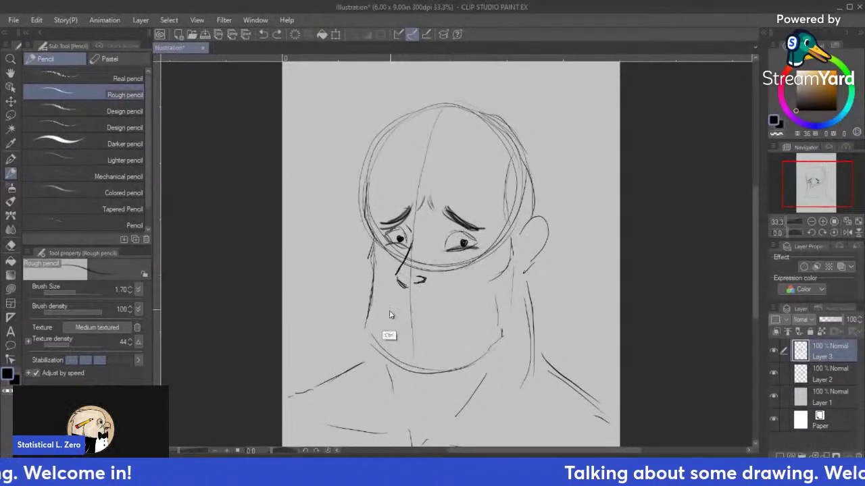
Step: Draw a deep arched frown with corner creases, reinforce the jaw lines and add an inner curve to the ear
mouse_move(392, 316)
mouse_down()
mouse_move(400, 305)
mouse_move(438, 305)
mouse_move(446, 318)
mouse_move(437, 306)
mouse_move(393, 317)
mouse_move(434, 304)
mouse_move(452, 342)
mouse_up()
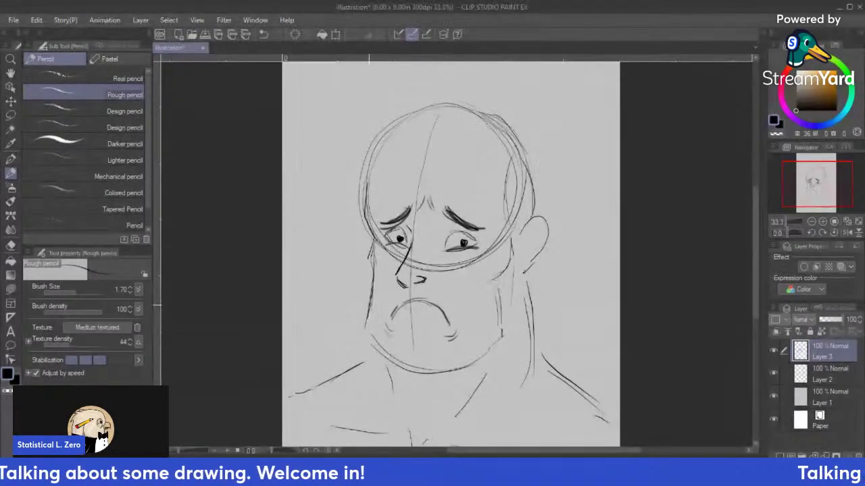
drag(529, 236, 542, 225)
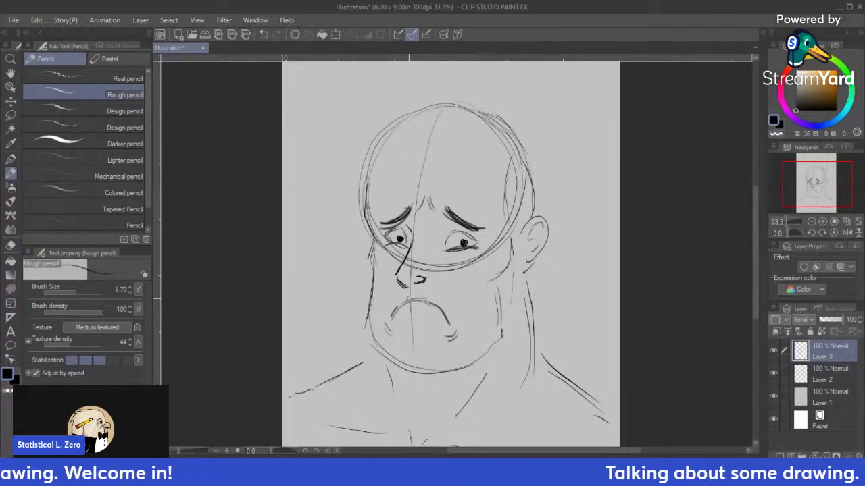
Step: Erase the frown and draw a wide, open grinning mouth with upturned corners and inner teeth lines using the Rough pencil
key(e)
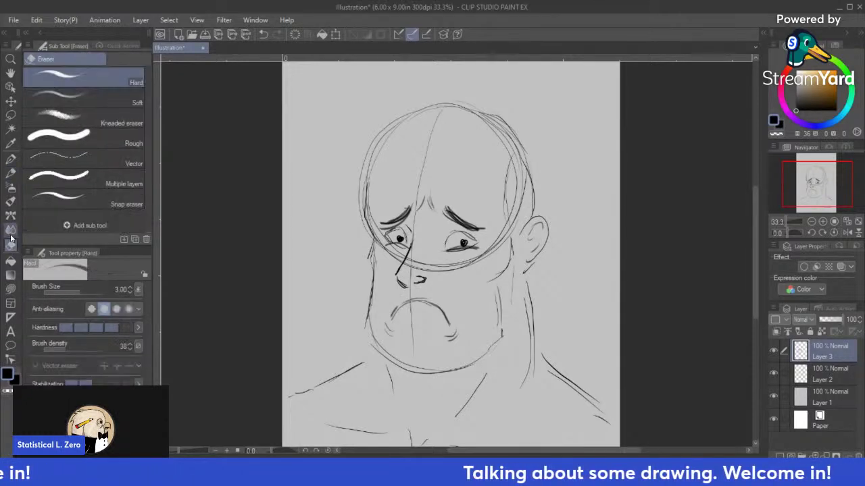
drag(399, 312, 390, 333)
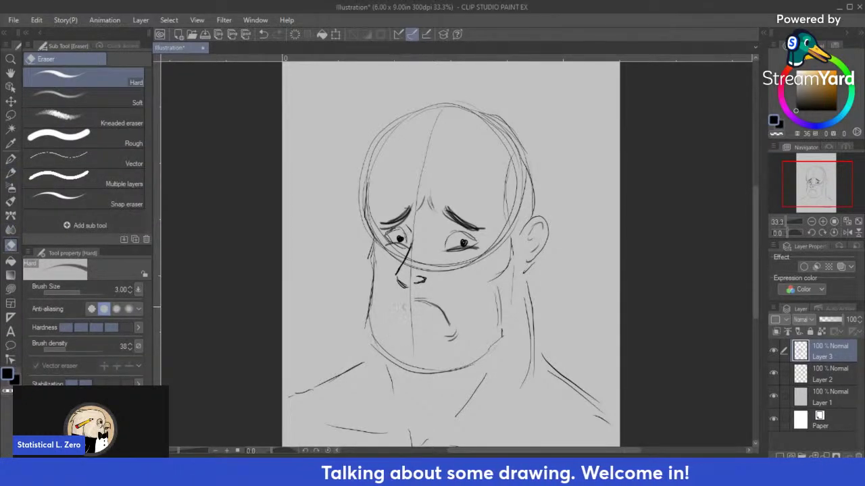
mouse_move(416, 299)
mouse_down()
mouse_move(450, 326)
mouse_move(450, 336)
mouse_up()
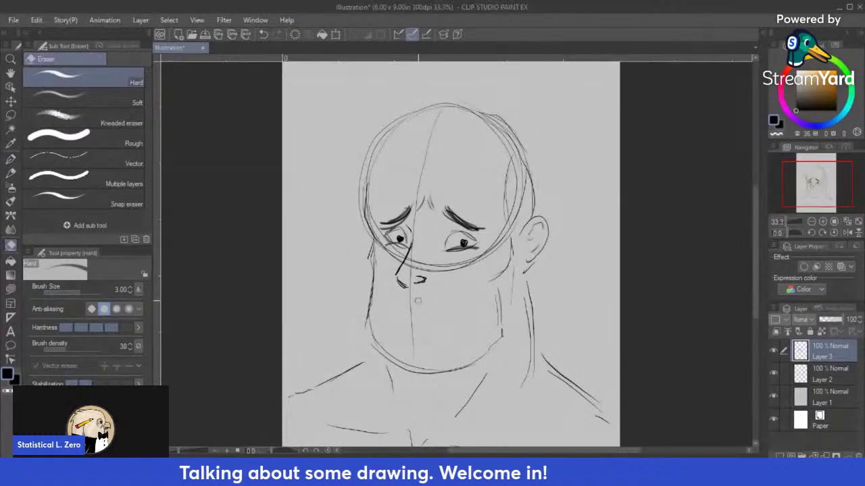
click(11, 173)
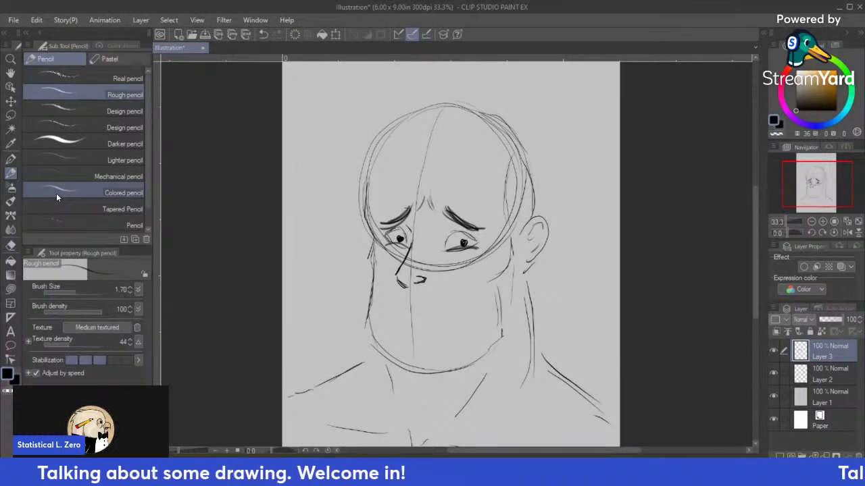
mouse_move(406, 295)
mouse_down()
mouse_move(395, 296)
mouse_move(439, 295)
mouse_move(393, 295)
mouse_move(467, 292)
mouse_up()
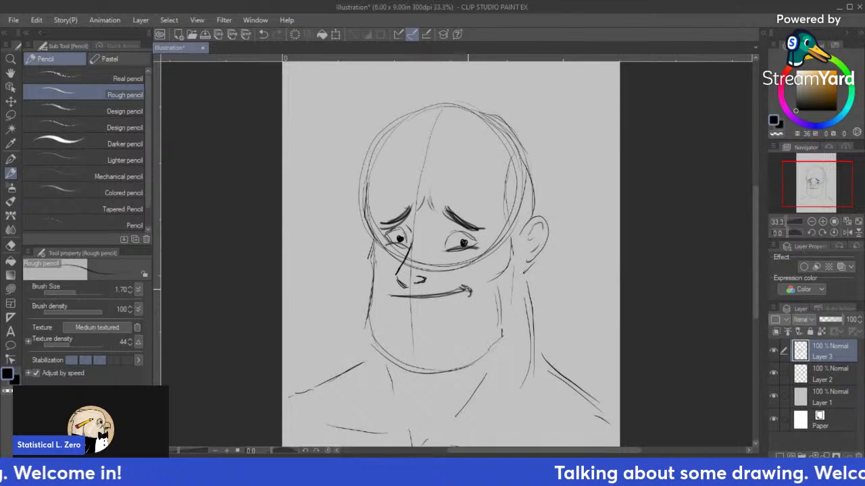
mouse_move(410, 310)
mouse_down()
mouse_move(406, 340)
mouse_move(453, 340)
mouse_up()
mouse_move(466, 300)
mouse_down()
mouse_move(460, 328)
mouse_move(410, 341)
mouse_move(425, 316)
mouse_move(466, 305)
mouse_up()
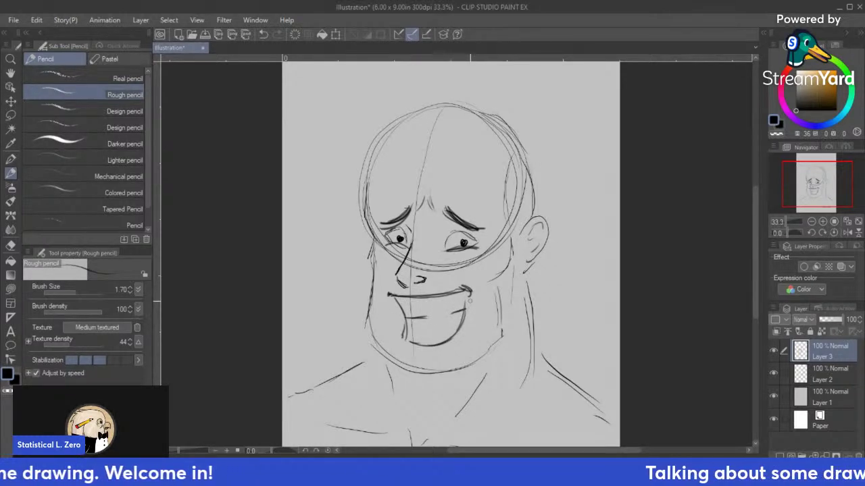
Step: Erase the sad eyebrows, the furrow lines between them and the heavy lower eyelid lines with the Hard eraser
click(10, 246)
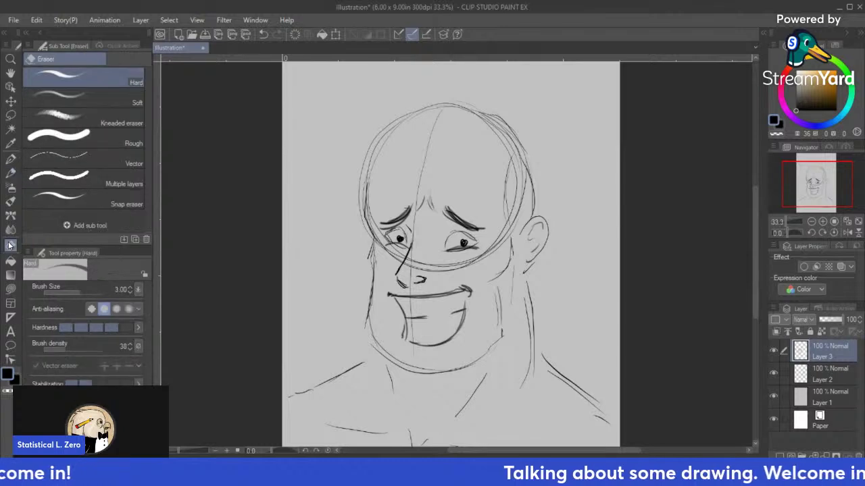
mouse_move(410, 213)
mouse_down()
mouse_move(390, 221)
mouse_move(400, 227)
mouse_up()
mouse_move(460, 218)
mouse_down()
mouse_move(445, 216)
mouse_move(484, 228)
mouse_move(463, 252)
mouse_up()
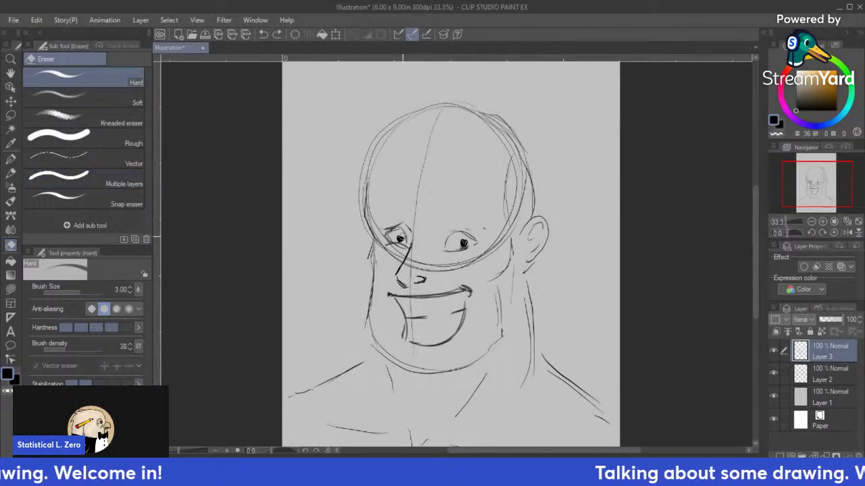
Step: Draw high arched eyebrows and darken the upper eyelids with the Rough pencil, cleaning up stray eye lines with the Hard eraser
key(p)
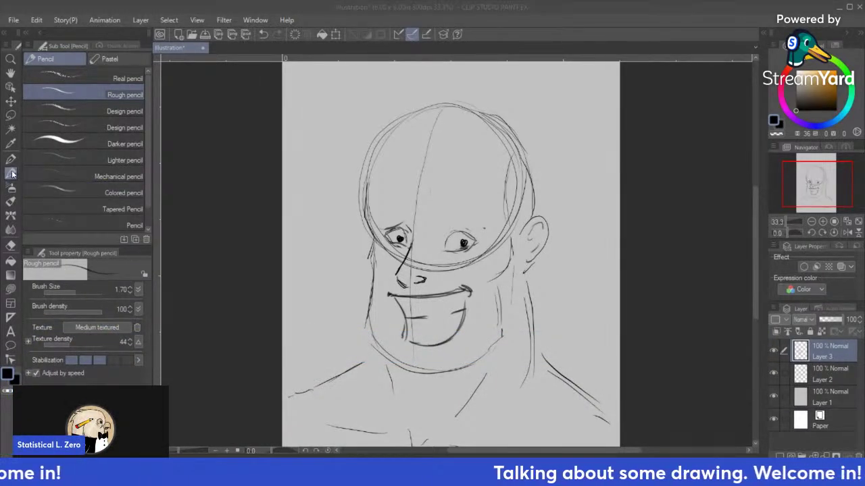
click(464, 164)
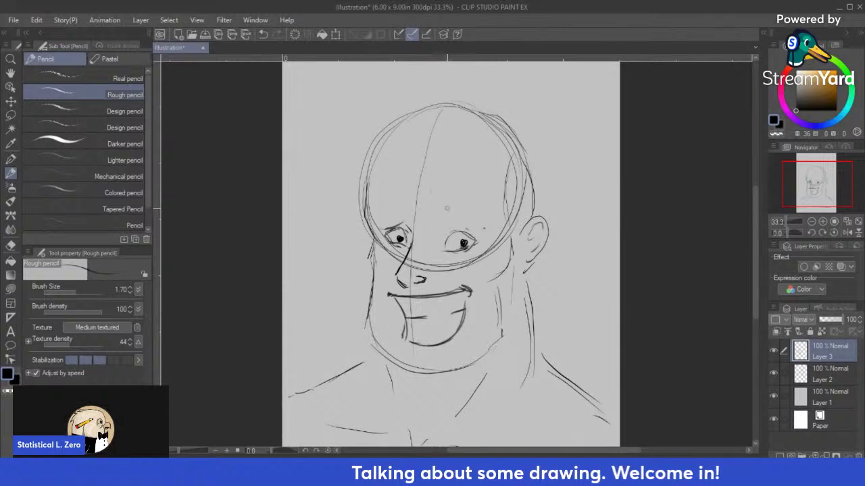
mouse_move(444, 207)
mouse_down()
mouse_move(473, 199)
mouse_move(491, 211)
mouse_up()
mouse_move(376, 208)
mouse_down()
mouse_move(409, 203)
mouse_move(394, 198)
mouse_up()
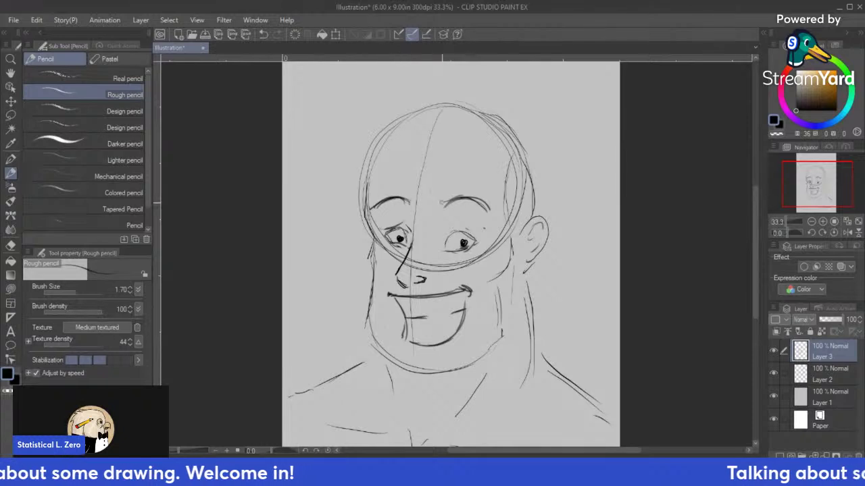
drag(452, 200, 490, 210)
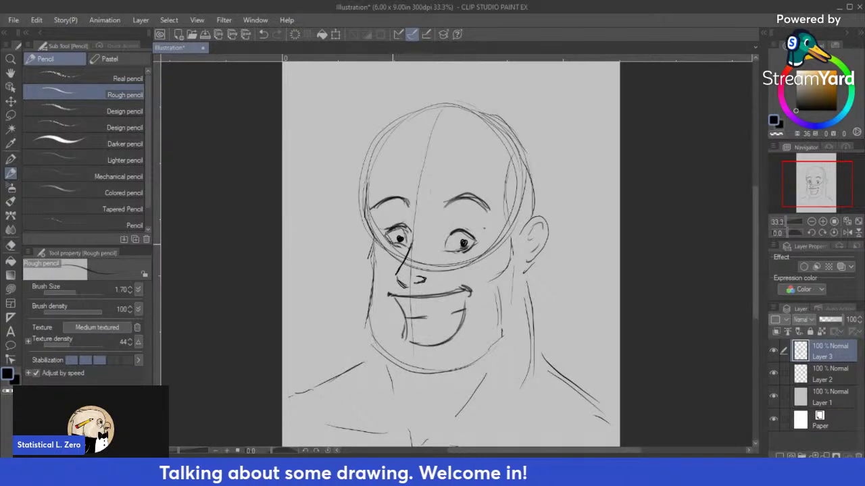
click(10, 244)
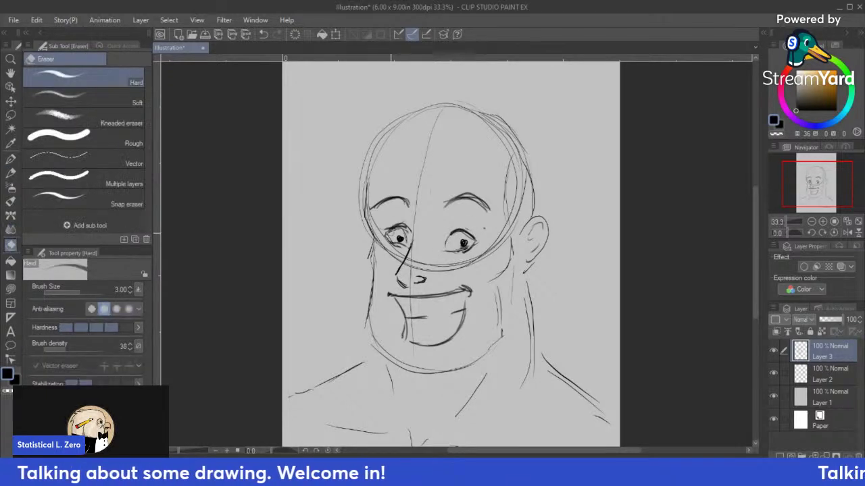
click(11, 173)
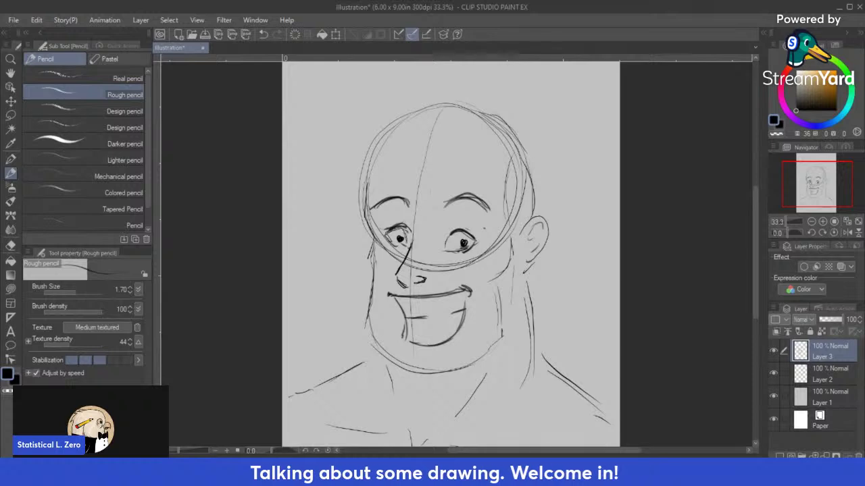
Step: Clear the happy face from Layer 3 and draw low slanted angry eyebrows, narrowed eyes and a flared nose
click(296, 35)
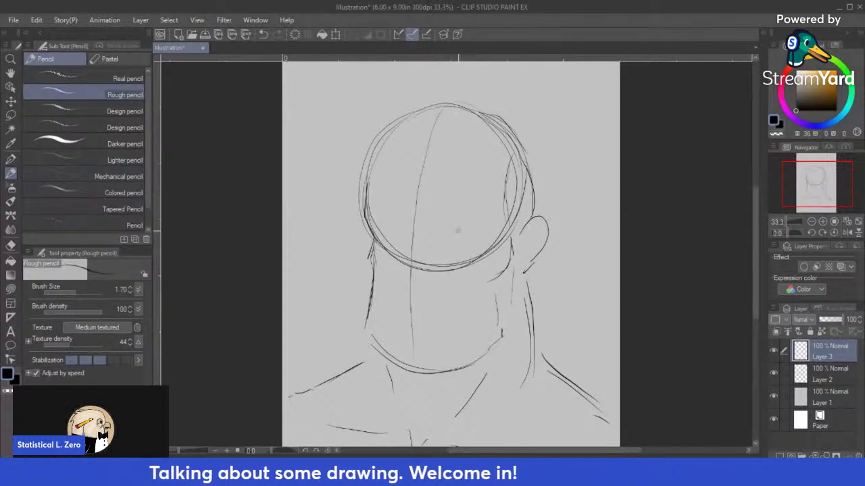
mouse_move(458, 231)
mouse_down()
mouse_move(483, 228)
mouse_move(432, 235)
mouse_move(466, 242)
mouse_up()
mouse_move(380, 227)
mouse_down()
mouse_move(411, 236)
mouse_move(398, 238)
mouse_up()
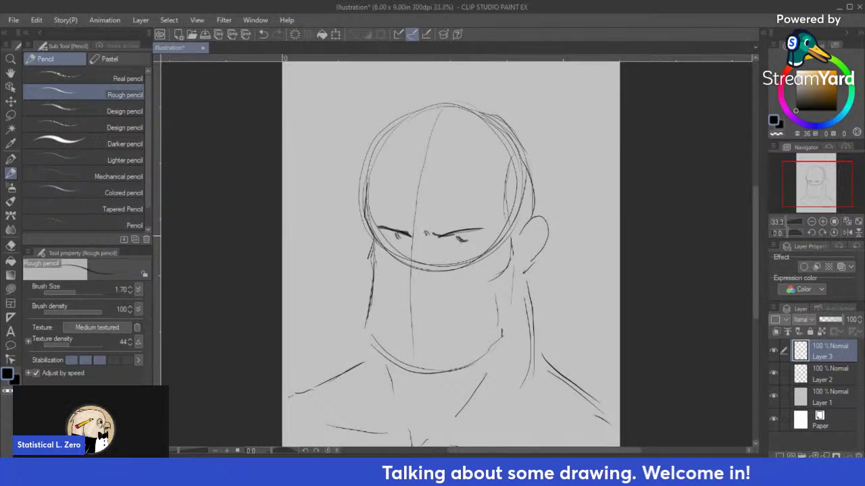
mouse_move(439, 234)
mouse_down()
mouse_move(478, 228)
mouse_move(443, 233)
mouse_up()
mouse_move(377, 226)
mouse_down()
mouse_move(420, 239)
mouse_move(423, 252)
mouse_move(398, 267)
mouse_move(412, 281)
mouse_move(439, 268)
mouse_move(409, 279)
mouse_up()
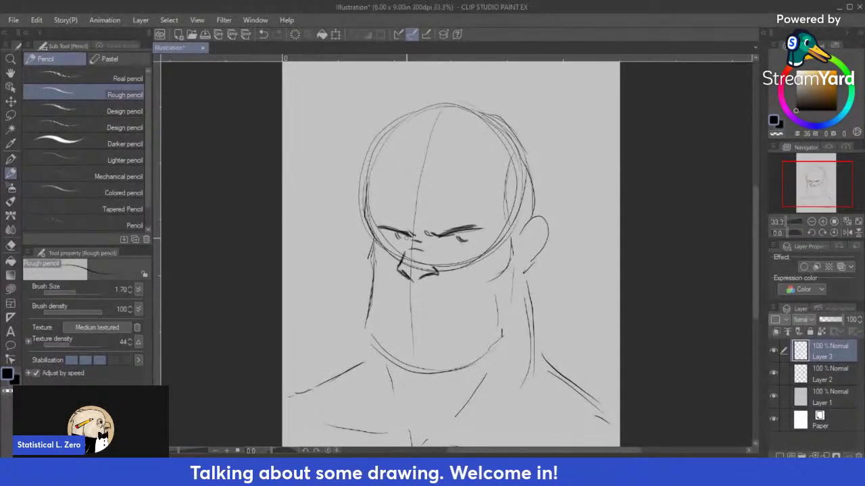
drag(450, 242, 472, 240)
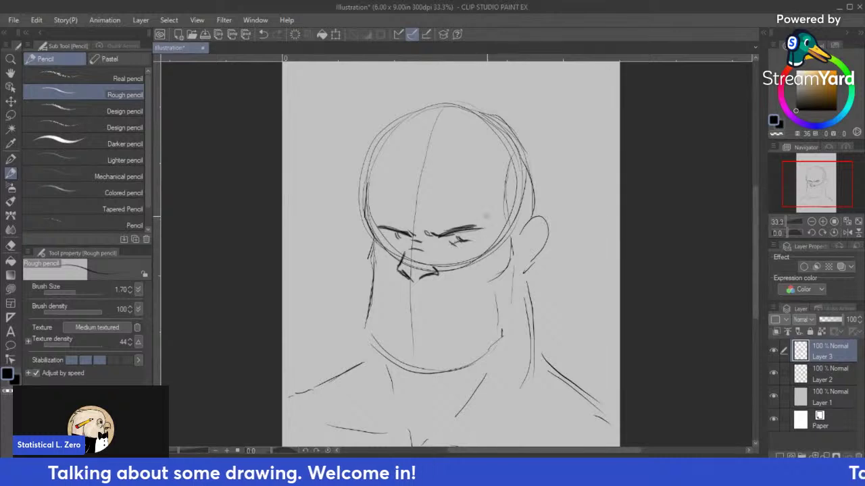
drag(384, 237, 404, 241)
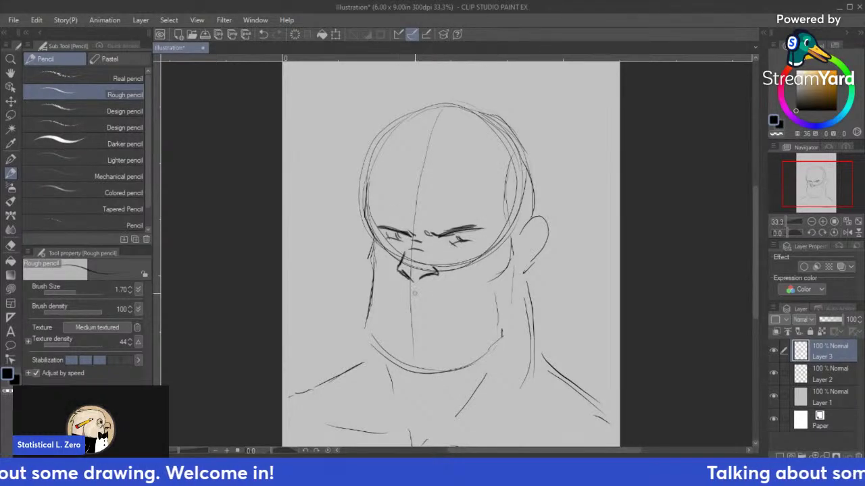
Step: Draw a wide, boxy shouting mouth and add furrow lines between the eyebrows and creases below the eye
mouse_move(389, 287)
mouse_down()
mouse_move(388, 297)
mouse_move(461, 292)
mouse_move(472, 336)
mouse_move(396, 331)
mouse_move(396, 311)
mouse_move(407, 308)
mouse_up()
drag(461, 312, 470, 312)
drag(447, 240, 462, 258)
mouse_move(424, 220)
mouse_down()
mouse_move(421, 234)
mouse_move(407, 232)
mouse_move(481, 196)
mouse_move(457, 203)
mouse_up()
mouse_move(390, 201)
mouse_down()
mouse_move(412, 230)
mouse_move(406, 221)
mouse_move(384, 238)
mouse_move(406, 238)
mouse_up()
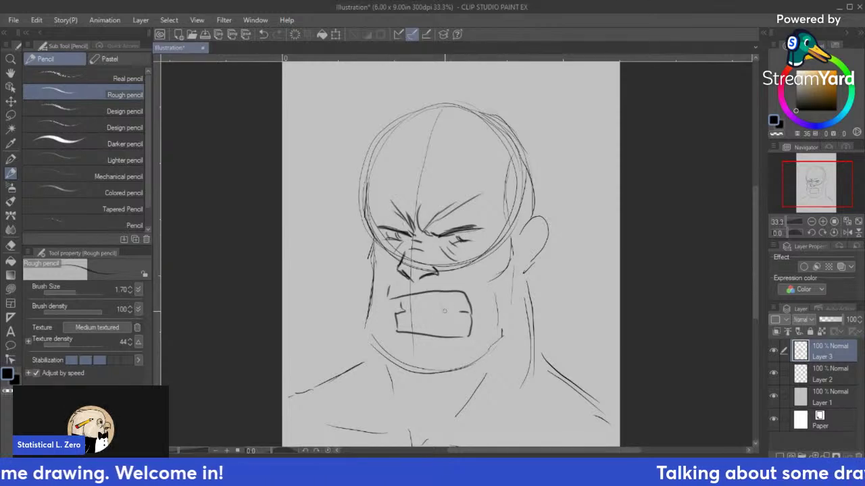
Step: Add tension creases beside and below the mouth, an inner ear curve and a reinforced outer cheek line
drag(483, 318, 489, 335)
drag(378, 312, 387, 335)
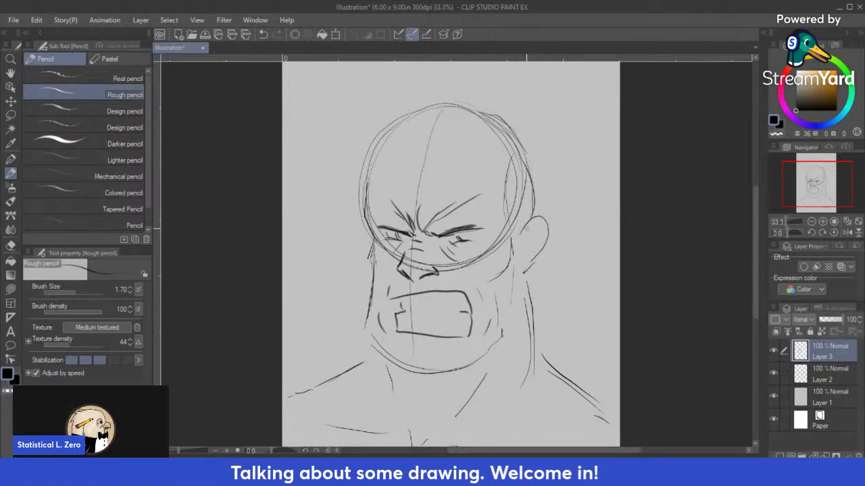
drag(526, 232, 523, 265)
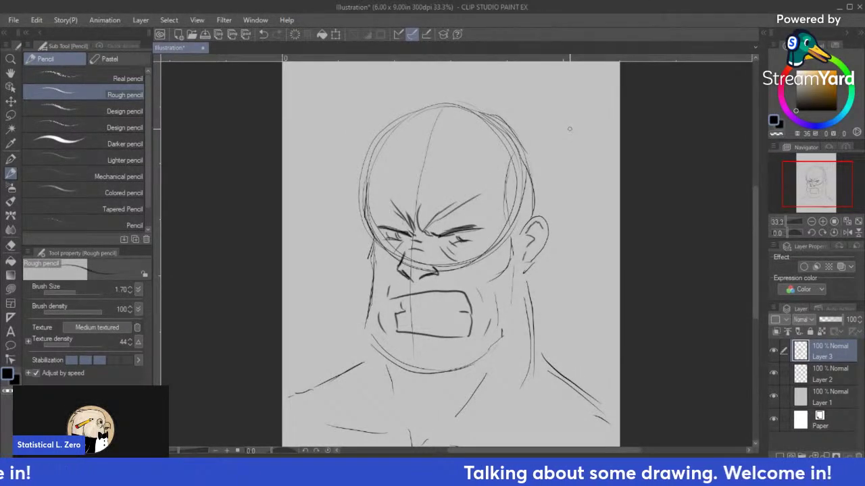
drag(411, 340, 436, 350)
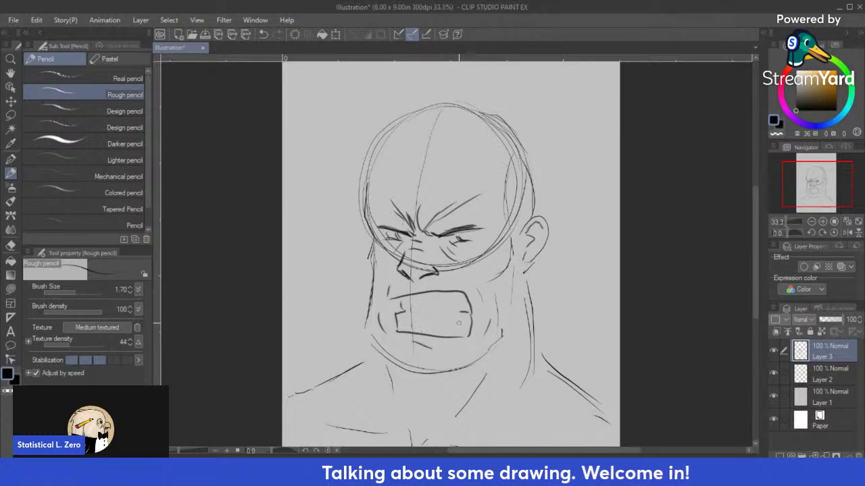
drag(361, 325, 373, 259)
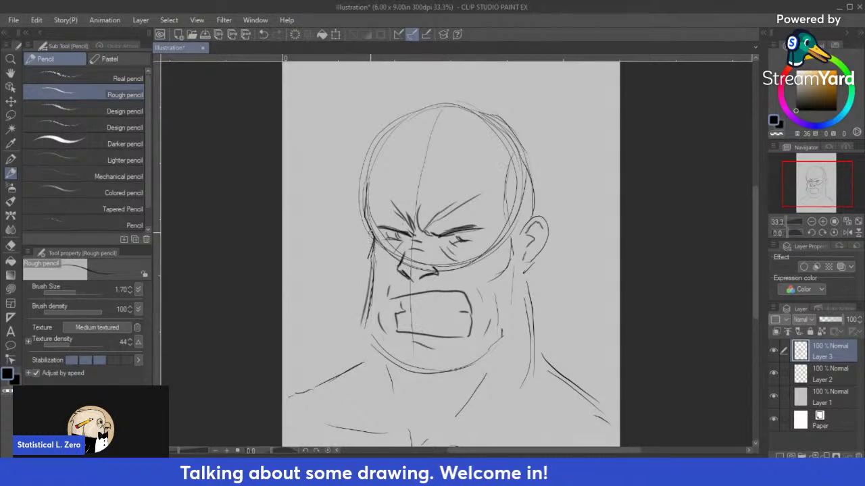
Step: Clear the angry face and delete Layer 3 and Layer 2, leaving only Layer 1 and the paper
click(296, 34)
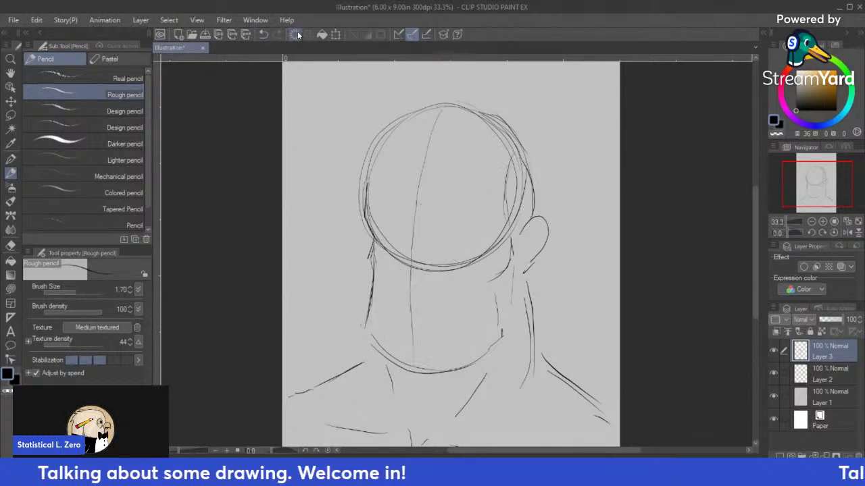
right_click(821, 373)
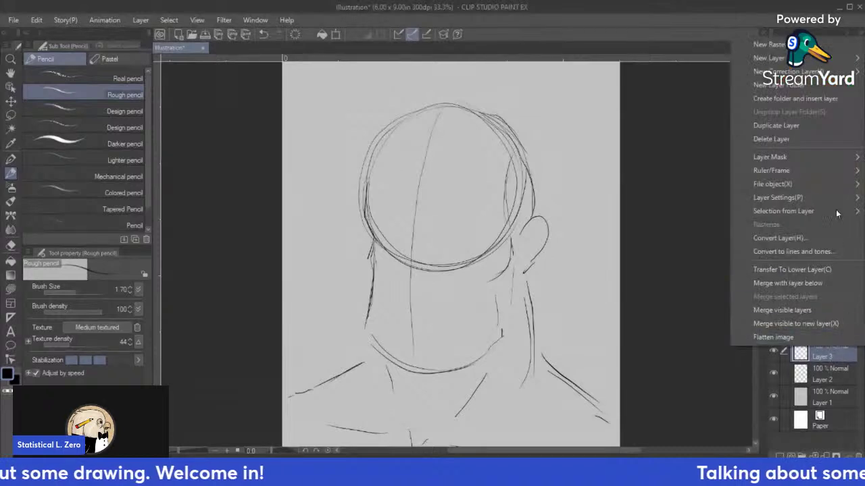
click(818, 137)
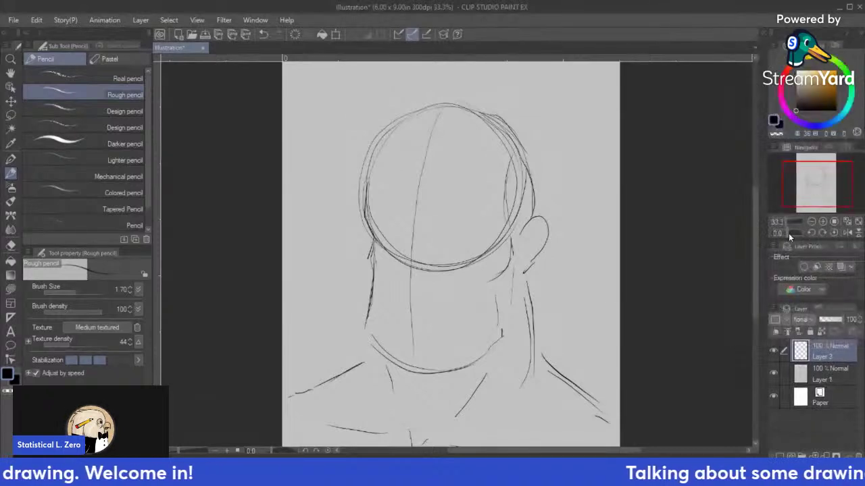
click(774, 351)
click(774, 351)
right_click(836, 355)
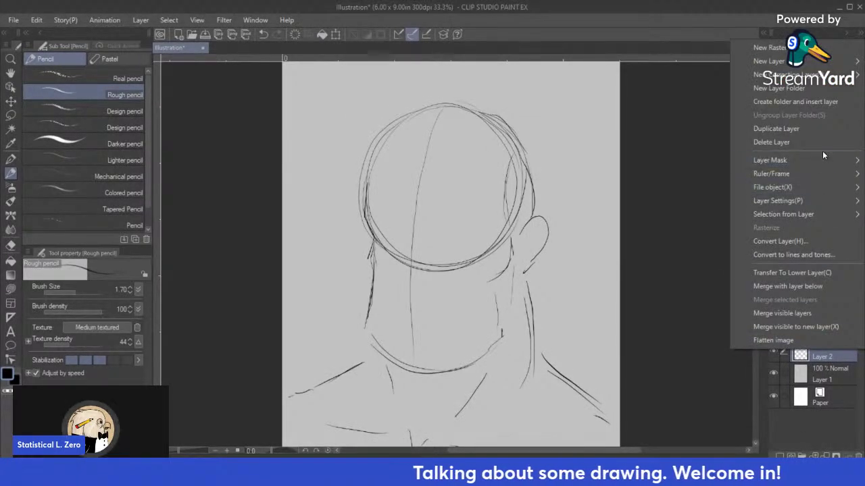
click(797, 143)
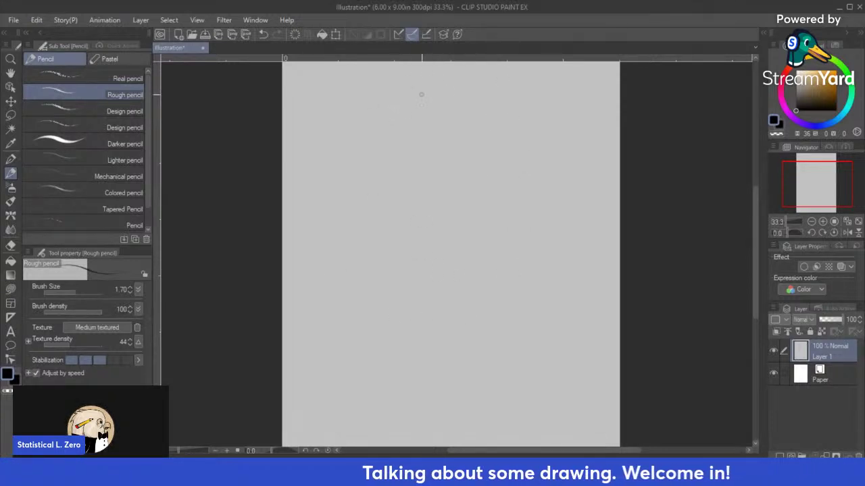
Step: Sketch a smaller head on Layer 1 in the page's upper-left area, with a circle cranium, rounded jaw, ear and cheek line
mouse_move(433, 152)
mouse_down()
mouse_move(387, 114)
mouse_move(431, 185)
mouse_move(344, 167)
mouse_move(411, 123)
mouse_move(414, 200)
mouse_move(347, 155)
mouse_move(432, 137)
mouse_move(355, 126)
mouse_move(431, 142)
mouse_up()
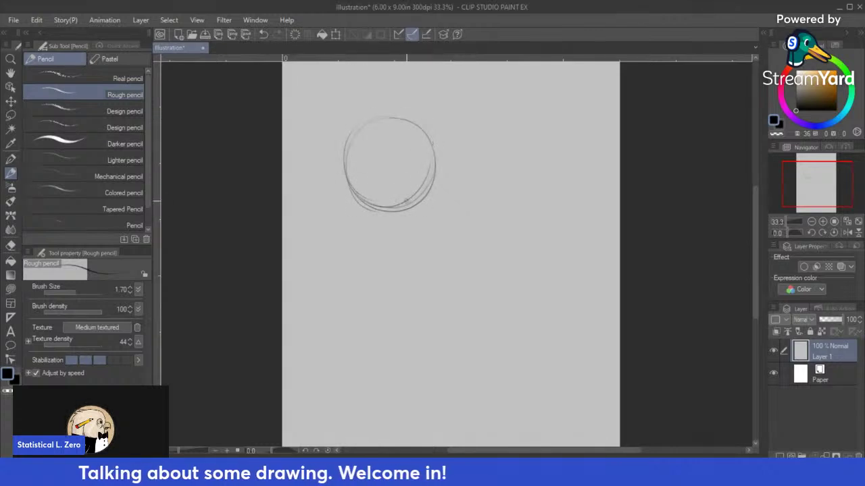
mouse_move(392, 120)
mouse_down()
mouse_move(407, 201)
mouse_move(450, 222)
mouse_move(423, 252)
mouse_move(373, 260)
mouse_move(352, 215)
mouse_move(383, 256)
mouse_move(409, 261)
mouse_up()
drag(440, 210, 445, 218)
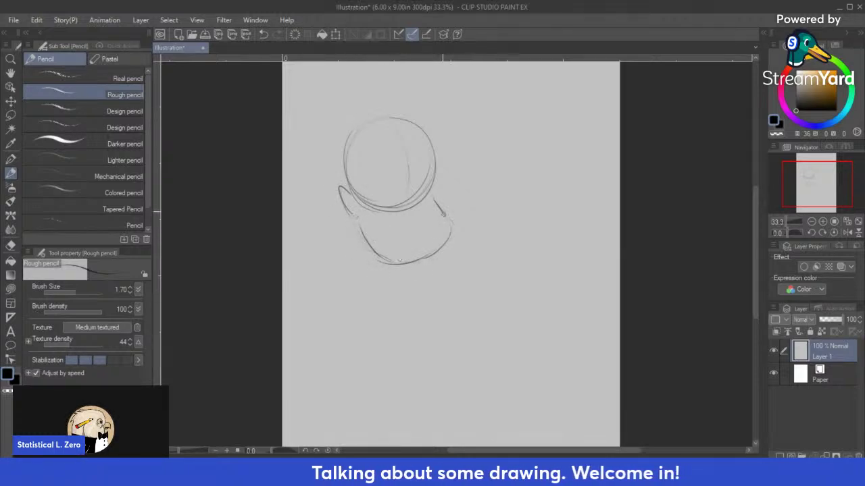
drag(433, 177, 438, 204)
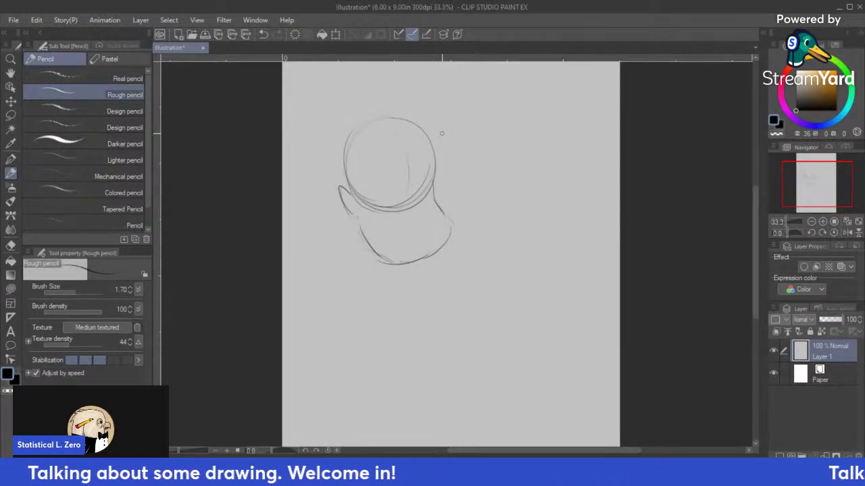
Step: Reinforce the face's centre line and the jaw contour, and add short neck lines beneath the head
drag(408, 158, 412, 194)
drag(417, 205, 420, 212)
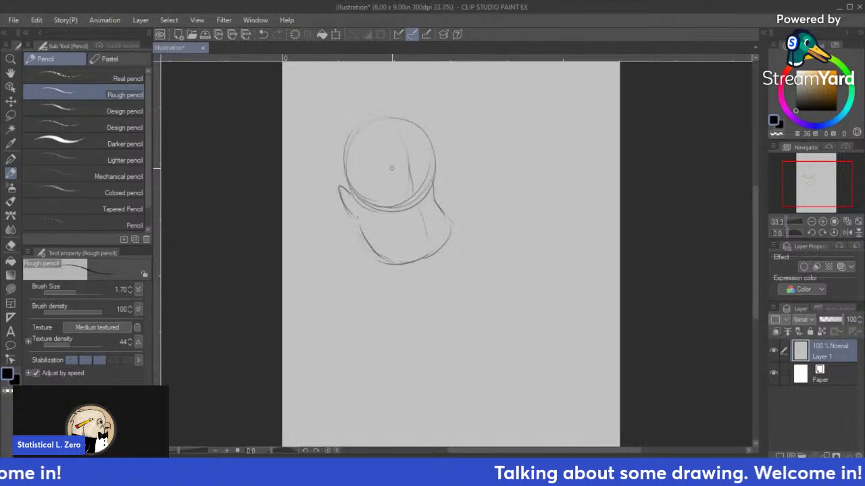
drag(433, 155, 433, 162)
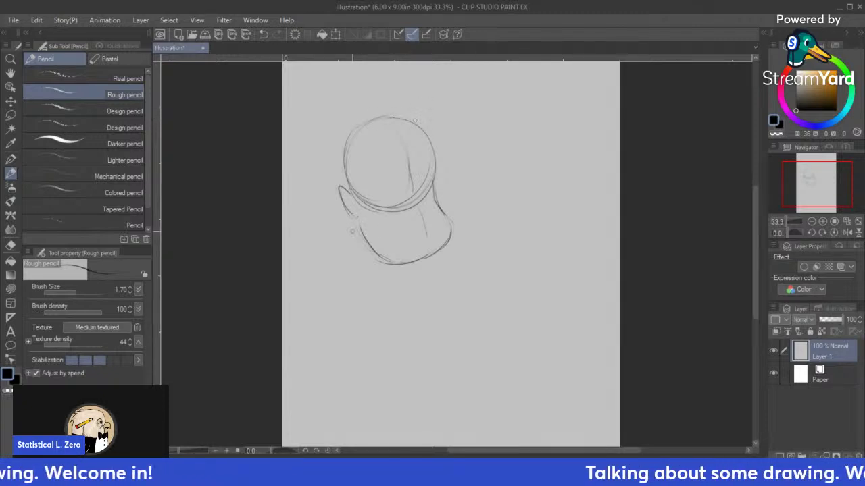
mouse_move(358, 223)
mouse_down()
mouse_move(384, 273)
mouse_move(402, 262)
mouse_move(367, 275)
mouse_up()
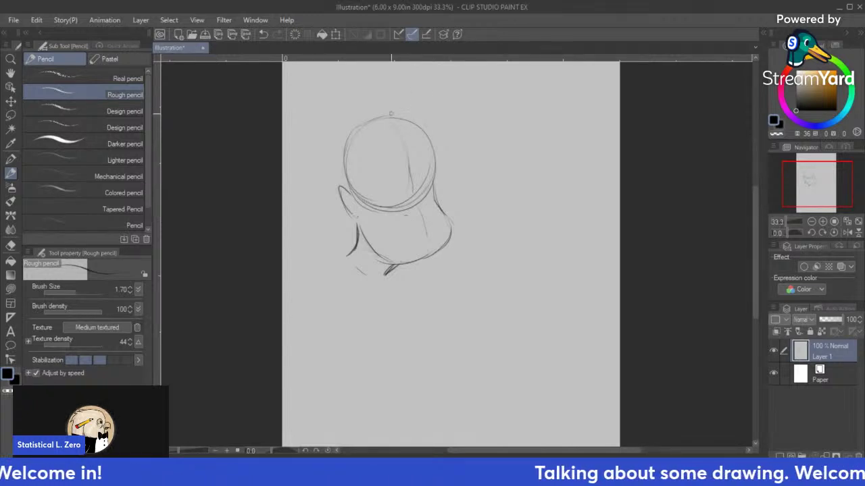
Step: Draw two small round eyes, a large rounded nose with a nostril, and light eyebrow marks around the centre line
mouse_move(391, 182)
mouse_down()
mouse_move(397, 192)
mouse_move(426, 184)
mouse_up()
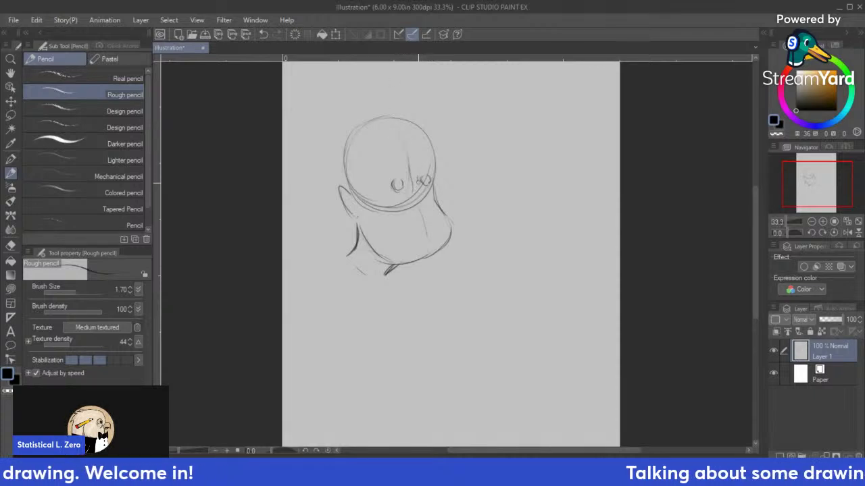
mouse_move(419, 181)
mouse_down()
mouse_move(430, 189)
mouse_move(427, 212)
mouse_move(405, 210)
mouse_up()
drag(404, 183, 400, 195)
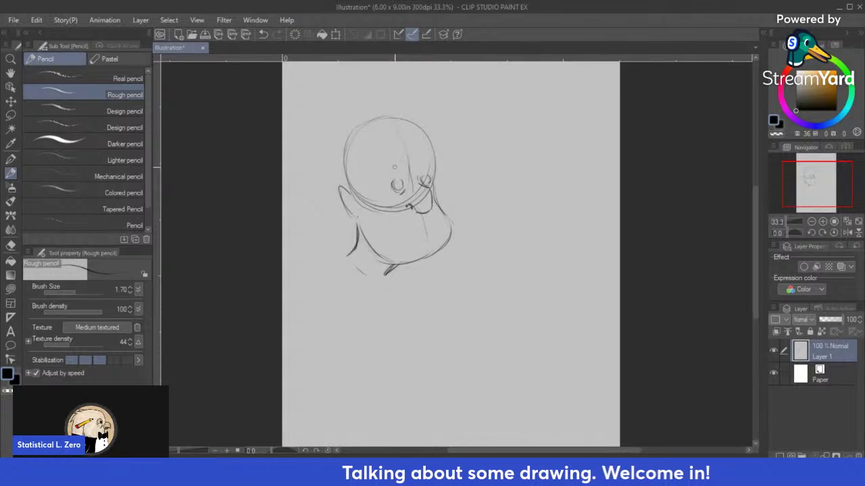
drag(399, 159, 391, 166)
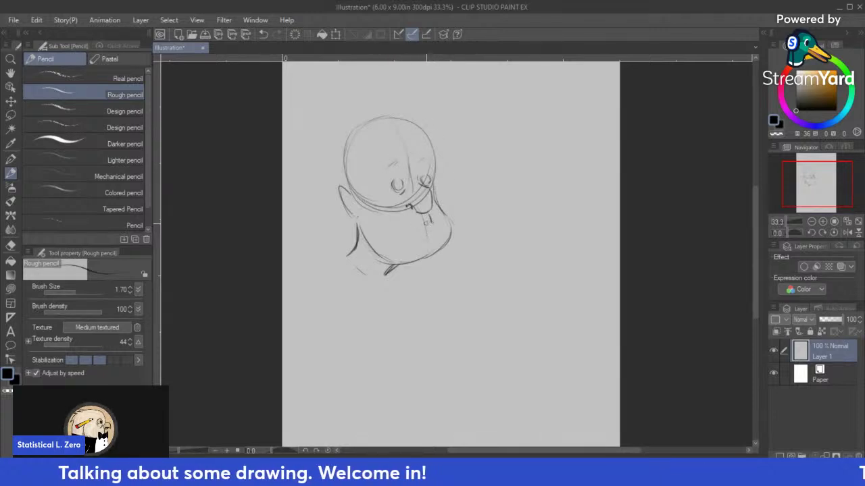
Step: Try a straight mouth line, undo it, draw a downturned frown with a corner crease, and darken the jaw contour
drag(429, 223, 389, 222)
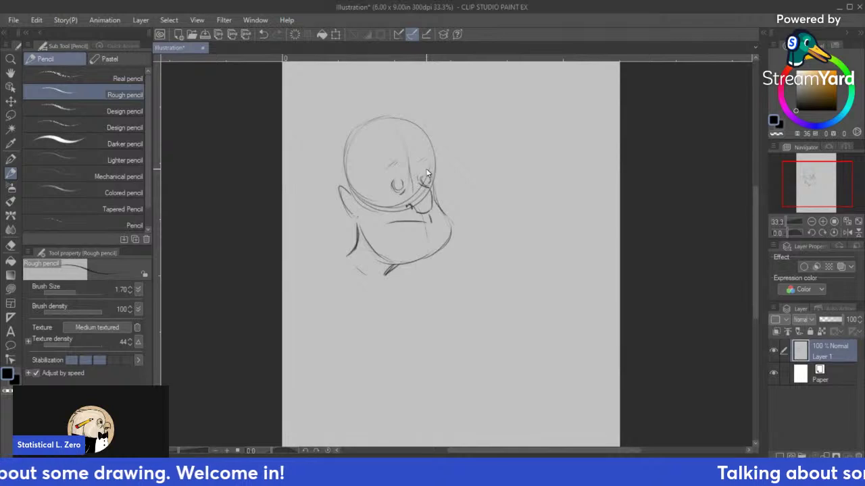
key(ctrl+z)
drag(428, 219, 393, 231)
mouse_move(434, 195)
mouse_down()
mouse_move(446, 216)
mouse_move(443, 248)
mouse_up()
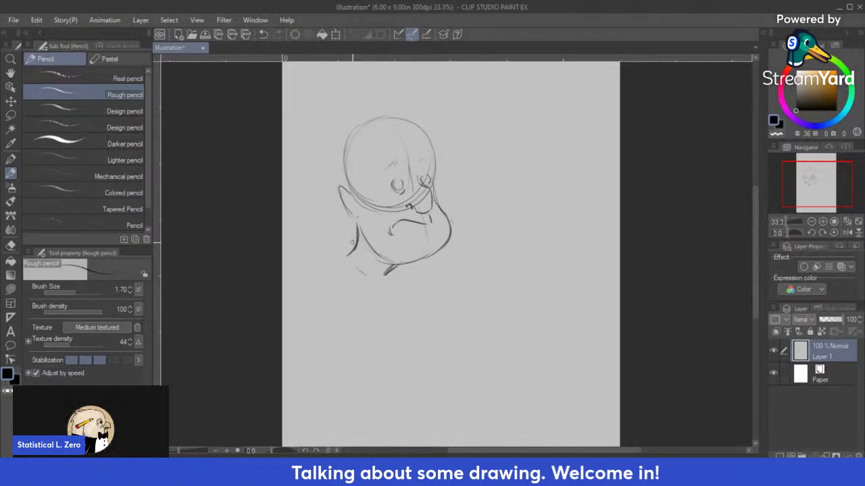
Step: Draw the curved collar and neck lines, then darken the ear and the outline over the back and top of the head
mouse_move(351, 241)
mouse_down()
mouse_move(393, 292)
mouse_move(388, 306)
mouse_up()
drag(383, 258, 377, 276)
drag(362, 233, 353, 259)
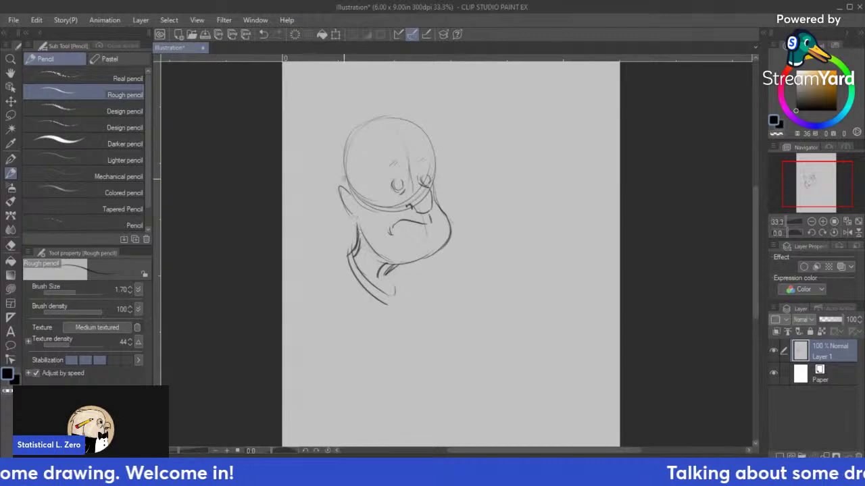
drag(336, 185, 354, 216)
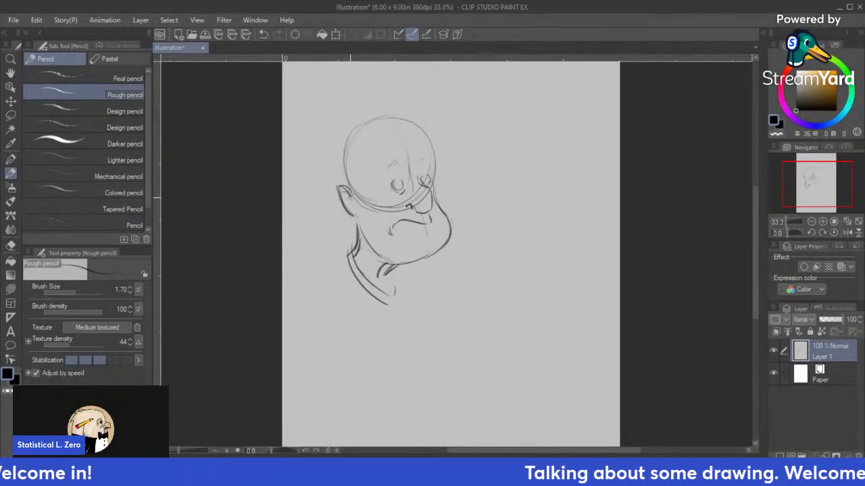
mouse_move(343, 177)
mouse_down()
mouse_move(347, 134)
mouse_move(406, 119)
mouse_up()
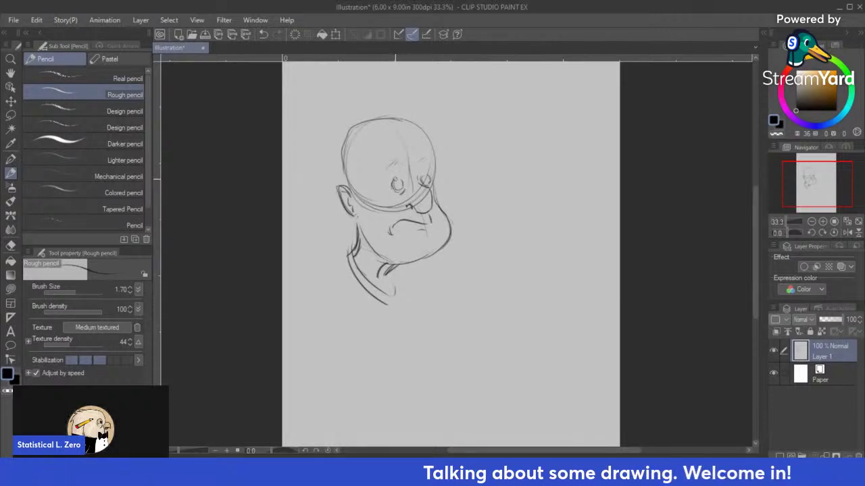
Step: Sketch a second head's construction to the lower right of the first, with a skull circle, curved centre line, jaw and ear
mouse_move(481, 258)
mouse_down()
mouse_move(534, 307)
mouse_move(559, 271)
mouse_up()
drag(516, 230, 499, 276)
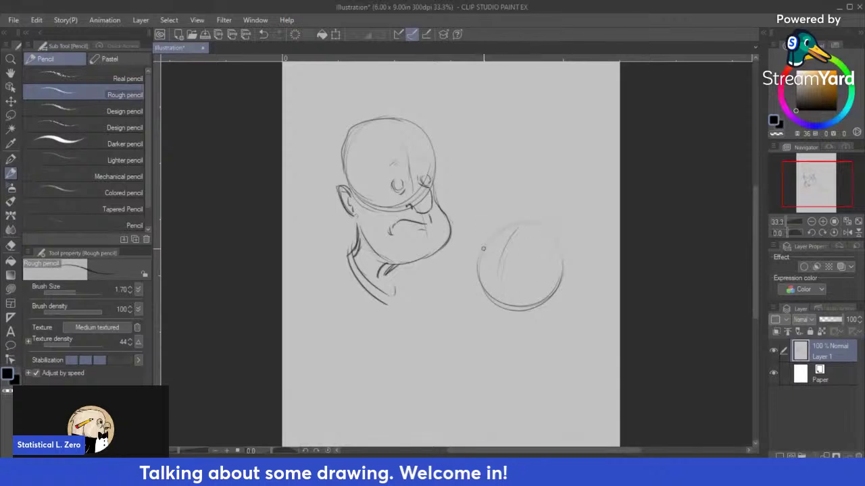
mouse_move(475, 303)
mouse_down()
mouse_move(461, 332)
mouse_move(482, 358)
mouse_move(499, 370)
mouse_move(546, 346)
mouse_up()
mouse_move(566, 316)
mouse_down()
mouse_move(553, 323)
mouse_move(565, 321)
mouse_up()
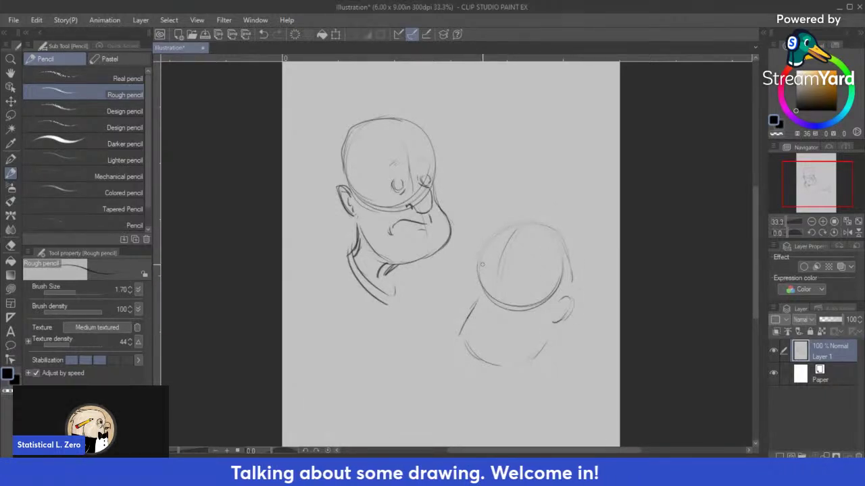
Step: Draw round eyes and a nose on the second head, adding one lowered eyebrow and one raised, arched eyebrow
mouse_move(489, 271)
mouse_down()
mouse_move(494, 284)
mouse_move(525, 286)
mouse_move(484, 309)
mouse_move(505, 309)
mouse_up()
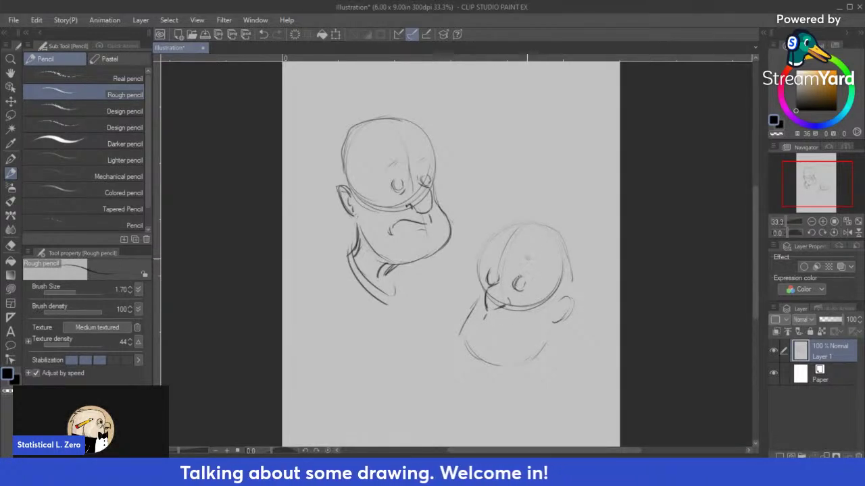
drag(532, 257, 540, 271)
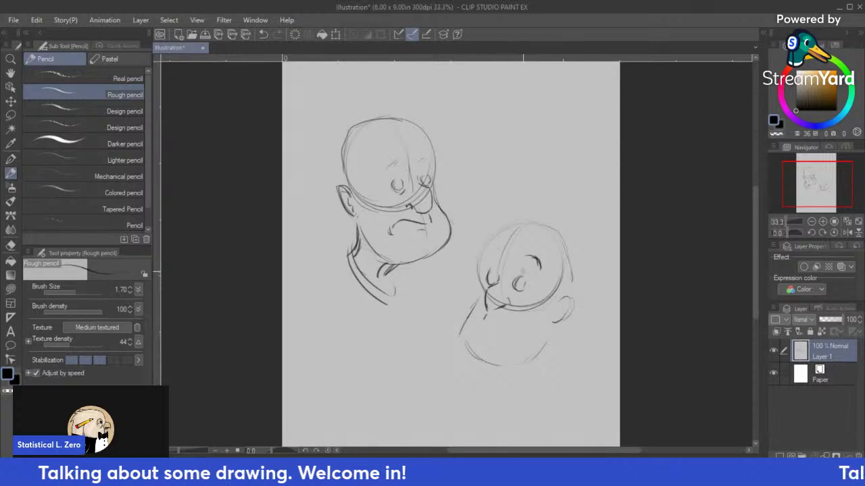
drag(487, 263, 540, 269)
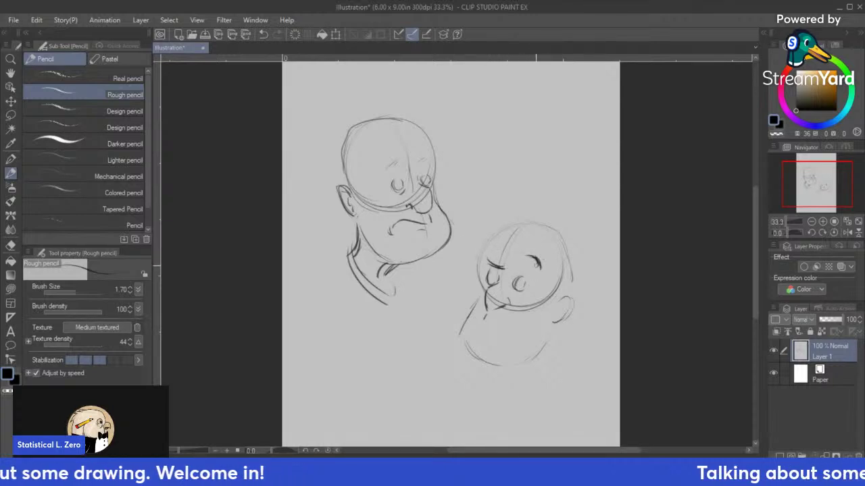
Step: Draw a downturned mouth on the second head, redoing the line as needed, and add a crease at its corner
drag(480, 322, 528, 331)
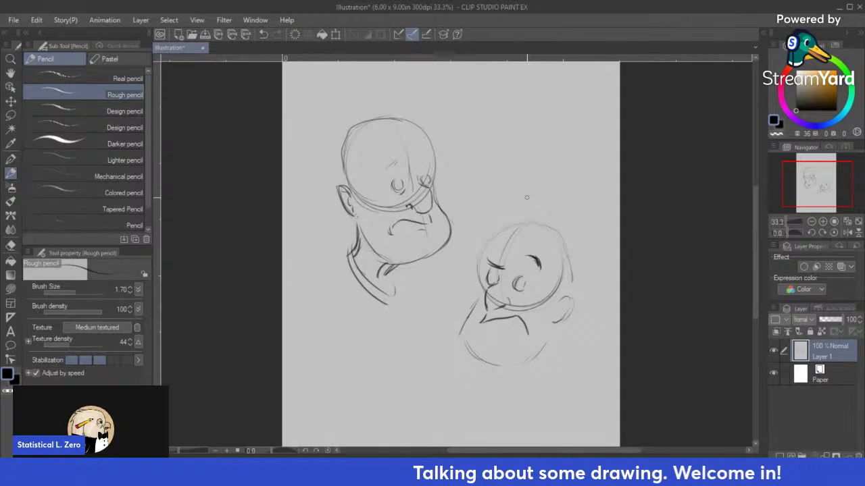
key(ctrl+z)
mouse_move(481, 322)
mouse_down()
mouse_move(520, 316)
mouse_move(524, 338)
mouse_up()
key(ctrl+z)
drag(533, 335, 526, 342)
Step: Darken the second head's jaw, skull and ear outlines, and add short neck lines beneath it
drag(478, 299, 495, 365)
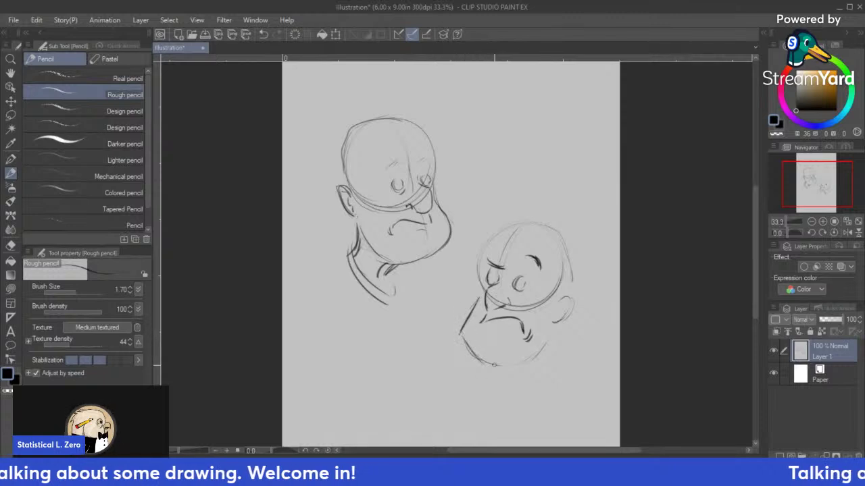
mouse_move(463, 338)
mouse_down()
mouse_move(486, 361)
mouse_move(517, 369)
mouse_move(538, 355)
mouse_up()
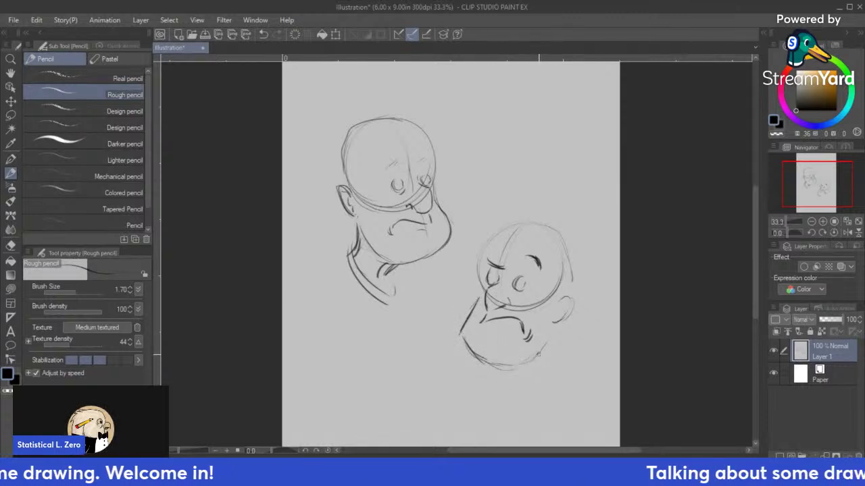
mouse_move(482, 289)
mouse_down()
mouse_move(482, 256)
mouse_move(503, 232)
mouse_move(542, 227)
mouse_move(571, 248)
mouse_up()
key(ctrl+z)
mouse_move(488, 242)
mouse_down()
mouse_move(542, 223)
mouse_move(573, 262)
mouse_move(576, 290)
mouse_move(550, 341)
mouse_move(569, 354)
mouse_move(551, 379)
mouse_up()
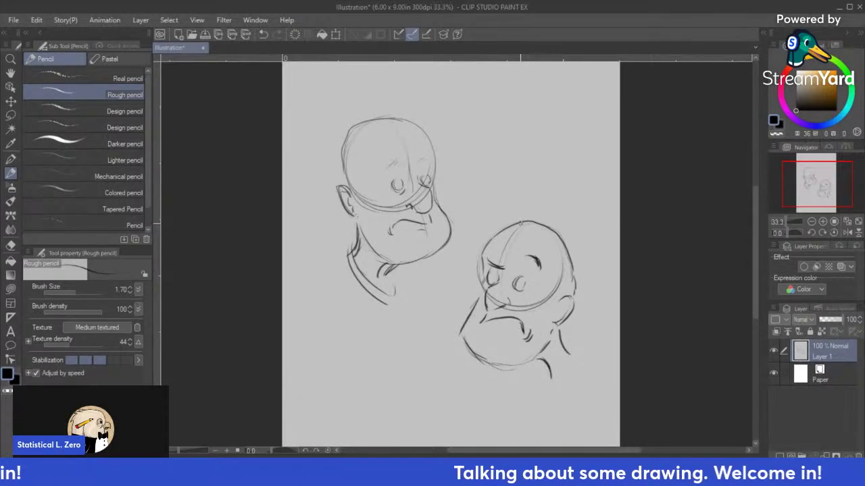
click(10, 245)
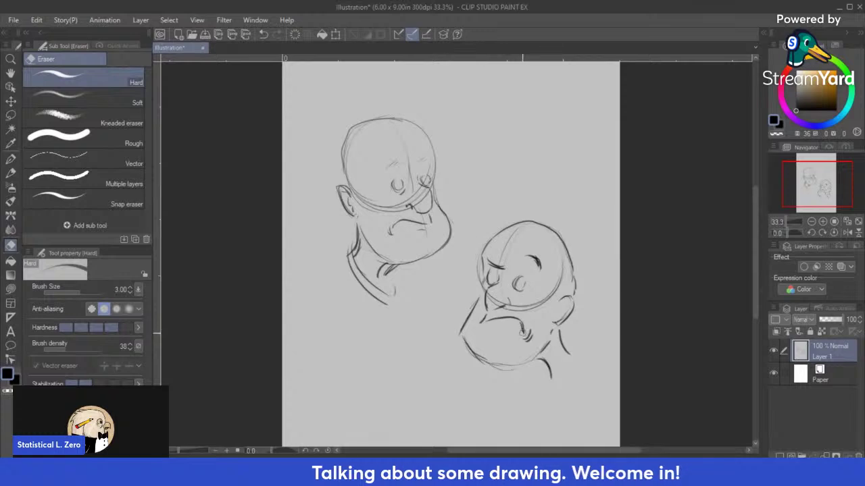
drag(522, 332, 522, 328)
key(ctrl+z)
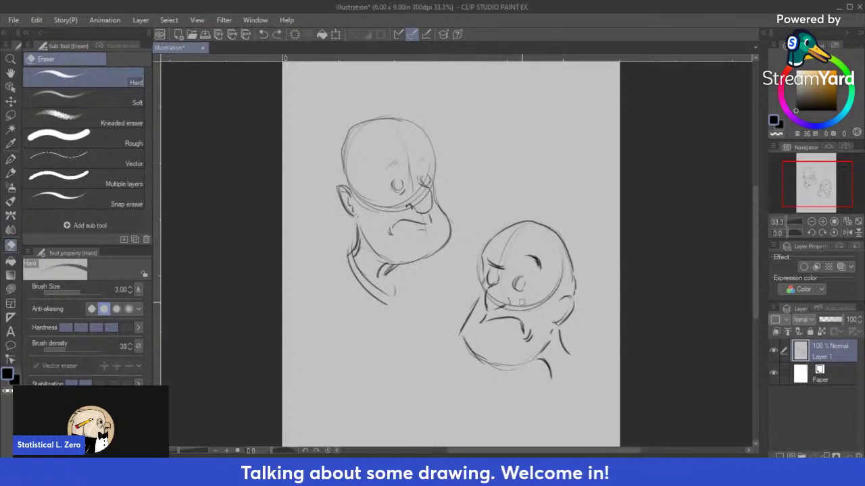
click(781, 449)
key(ctrl+z)
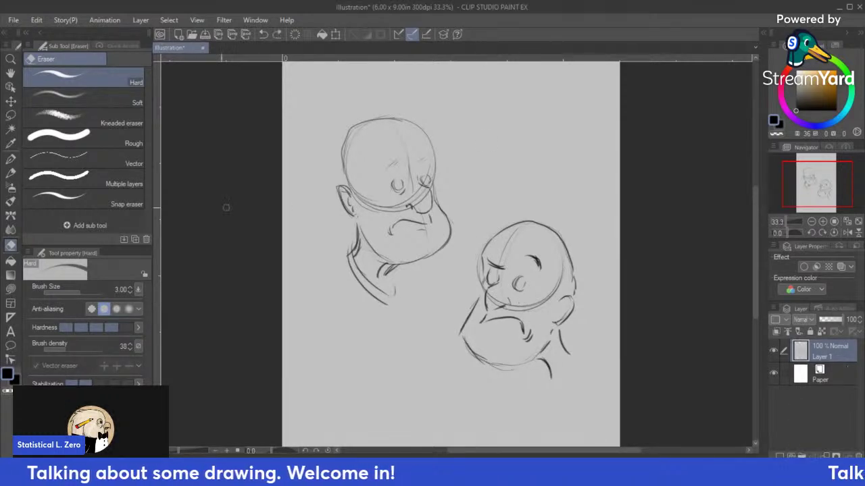
Step: Sample the page's light grey and paint over the second head's frown with the Real G-Pen
click(10, 143)
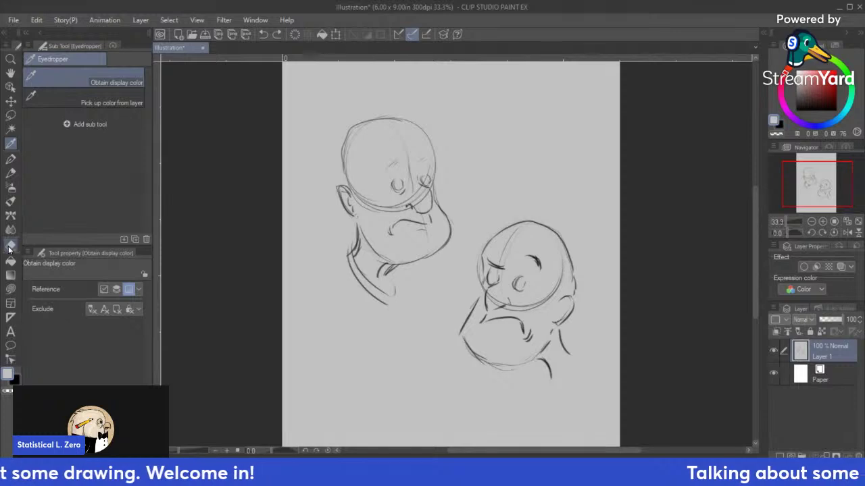
key(p)
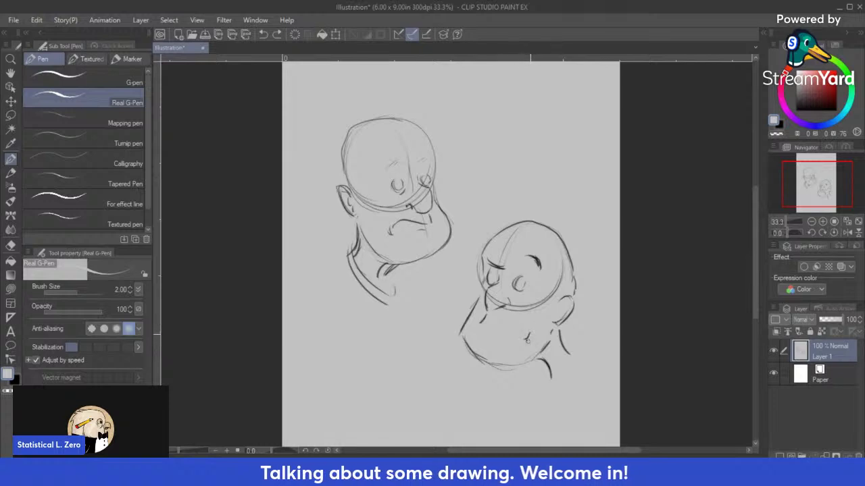
Step: Draw a flatter mouth in black on the second head, thicken its raised eyebrow and darken the front of the jaw
click(15, 379)
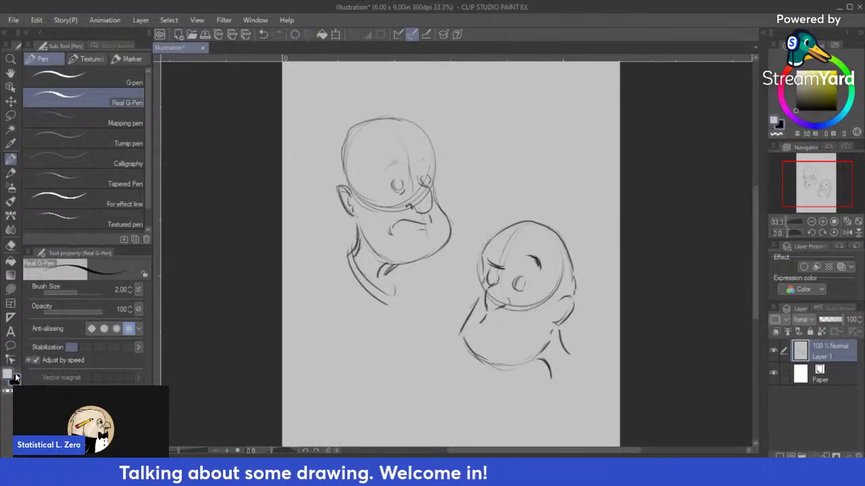
mouse_move(481, 326)
mouse_down()
mouse_move(524, 319)
mouse_move(532, 333)
mouse_move(502, 328)
mouse_up()
click(528, 251)
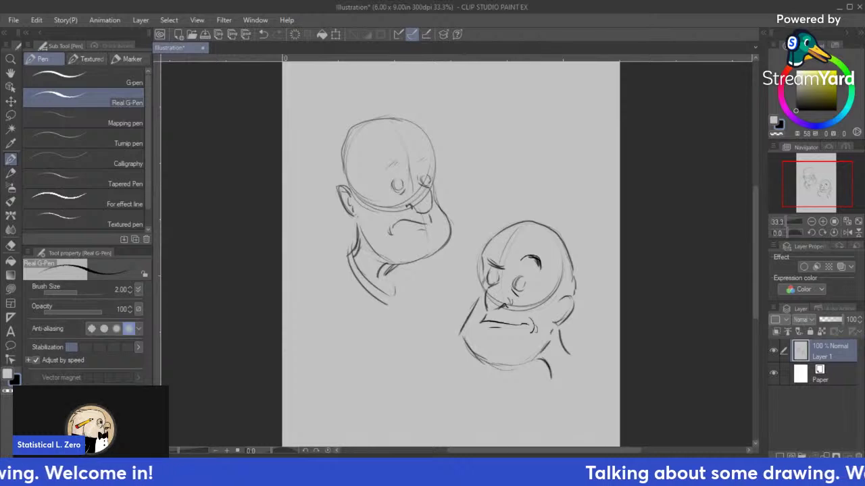
drag(467, 304, 475, 348)
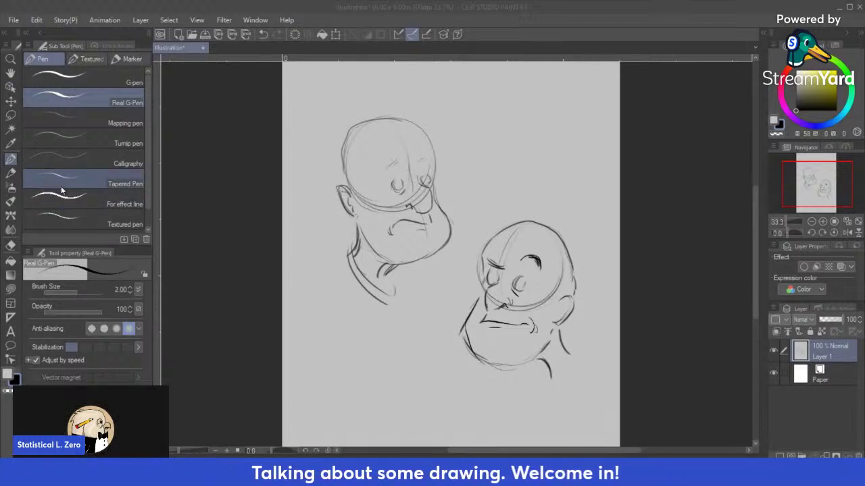
Step: Construct a third head in the empty upper right of the page, with a skull circle, centre line and rounded jaw
click(258, 84)
scroll(448, 200, down, 3)
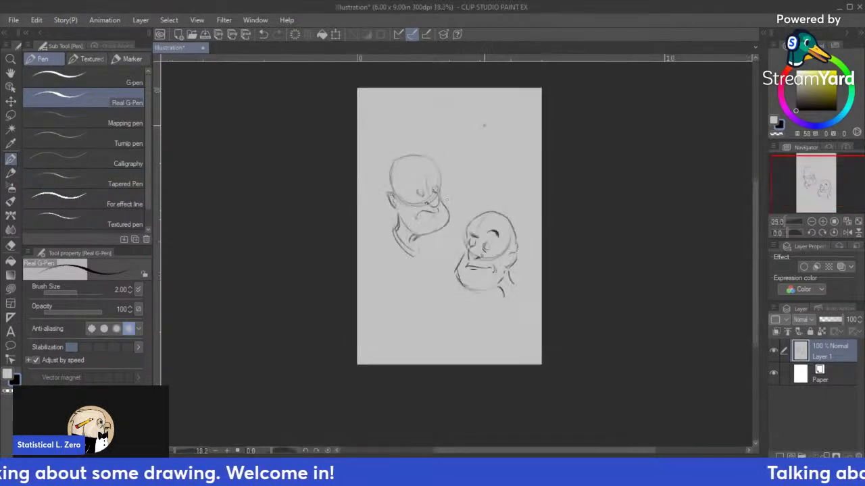
scroll(503, 94, up, 4)
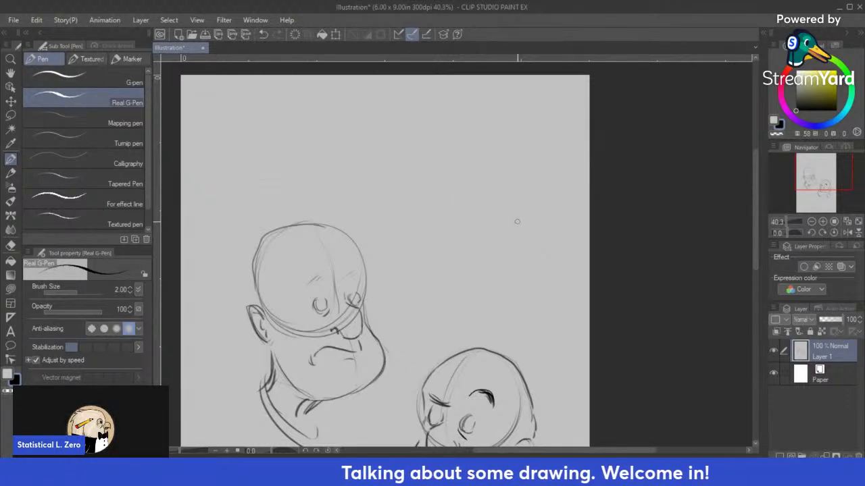
mouse_move(441, 129)
mouse_down()
mouse_move(489, 140)
mouse_move(469, 218)
mouse_move(447, 127)
mouse_move(484, 213)
mouse_move(415, 165)
mouse_move(506, 176)
mouse_move(505, 192)
mouse_move(440, 129)
mouse_move(441, 202)
mouse_move(461, 182)
mouse_move(429, 244)
mouse_up()
mouse_move(433, 251)
mouse_down()
mouse_move(469, 277)
mouse_move(499, 269)
mouse_move(499, 215)
mouse_move(514, 250)
mouse_move(481, 274)
mouse_up()
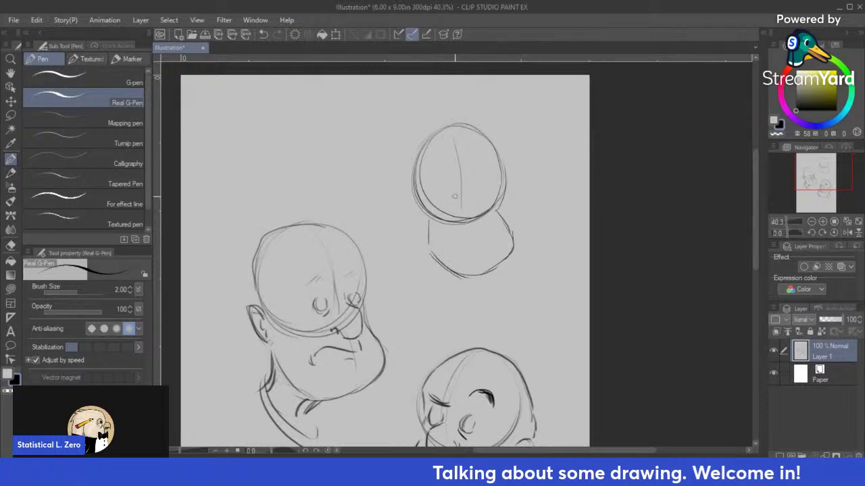
Step: Draw narrowed eyes, slanted angry brows, a nose and a frown on the third head, and add its neck lines and ear
mouse_move(462, 197)
mouse_down()
mouse_move(445, 201)
mouse_move(494, 195)
mouse_move(479, 225)
mouse_up()
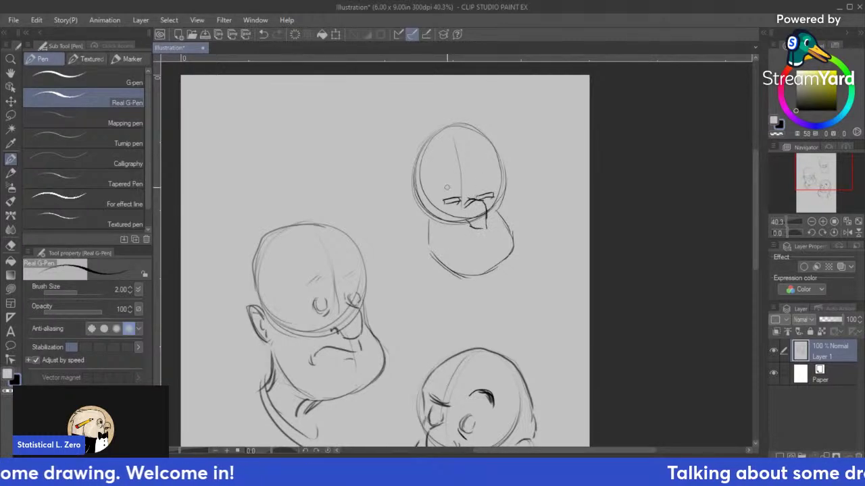
mouse_move(454, 188)
mouse_down()
mouse_move(474, 197)
mouse_move(496, 190)
mouse_up()
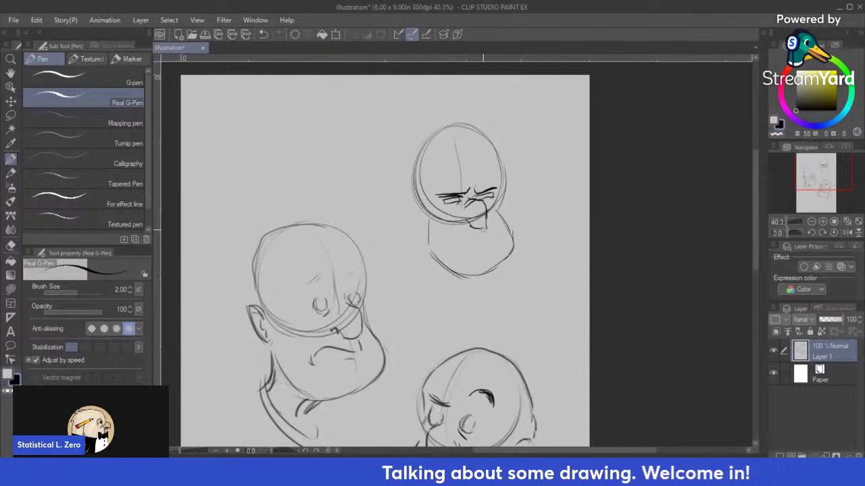
mouse_move(485, 235)
mouse_down()
mouse_move(465, 242)
mouse_move(462, 268)
mouse_up()
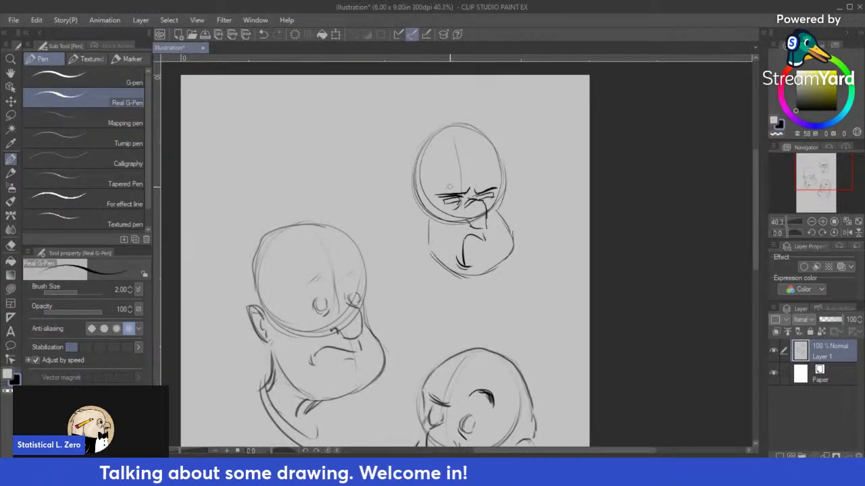
mouse_move(433, 255)
mouse_down()
mouse_move(424, 274)
mouse_move(439, 292)
mouse_up()
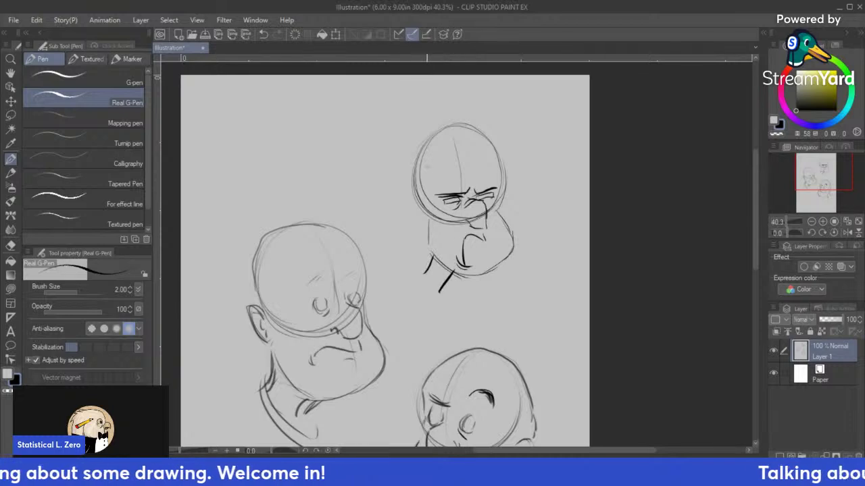
mouse_move(423, 197)
mouse_down()
mouse_move(417, 224)
mouse_move(424, 214)
mouse_up()
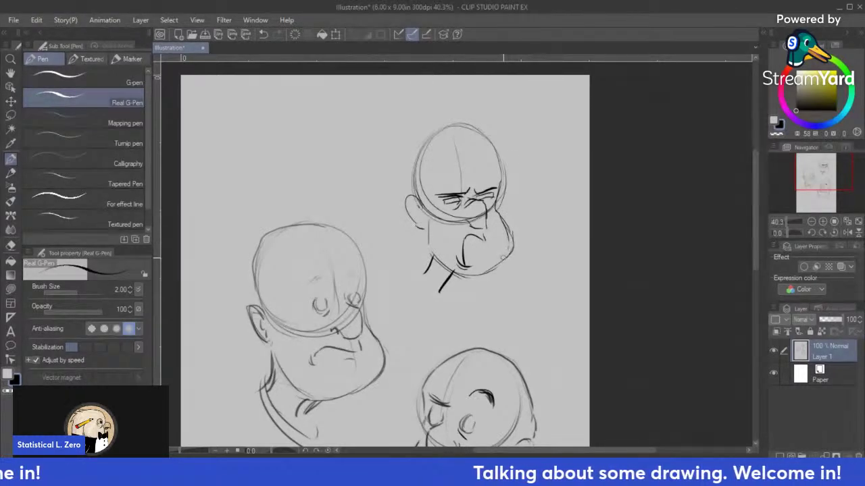
Step: Clear all three head sketches from Layer 1
scroll(647, 216, down, 4)
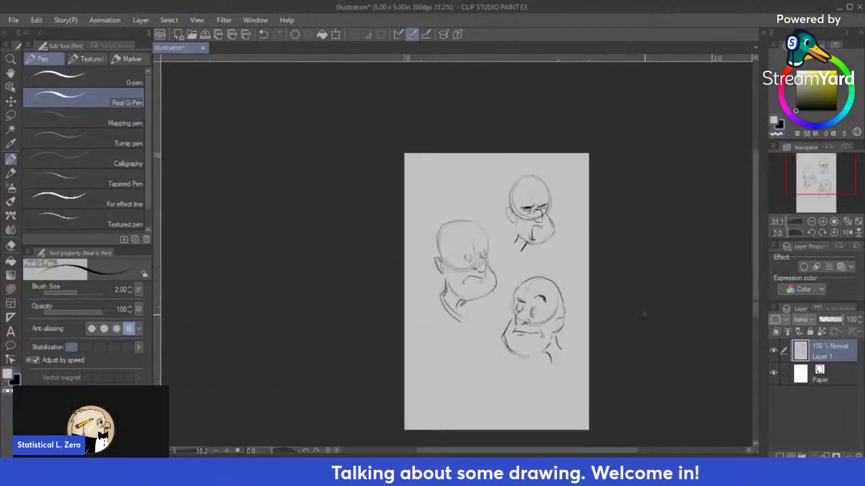
scroll(699, 315, up, 2)
click(296, 35)
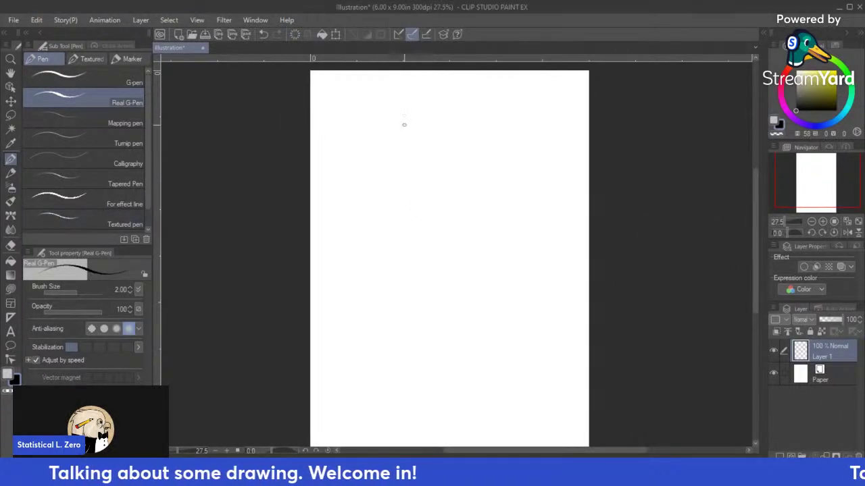
Step: Fill the cleared layer with light grey and return to the Real G-Pen with black as the drawing colour
click(10, 263)
click(334, 178)
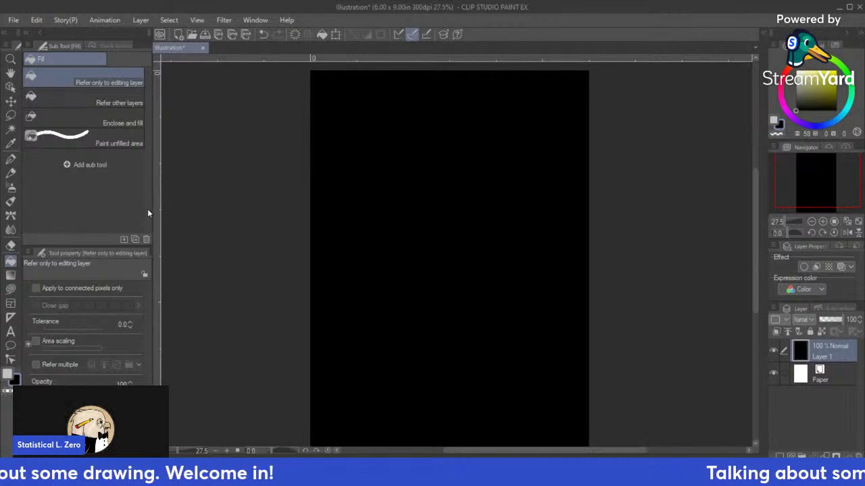
key(ctrl+z)
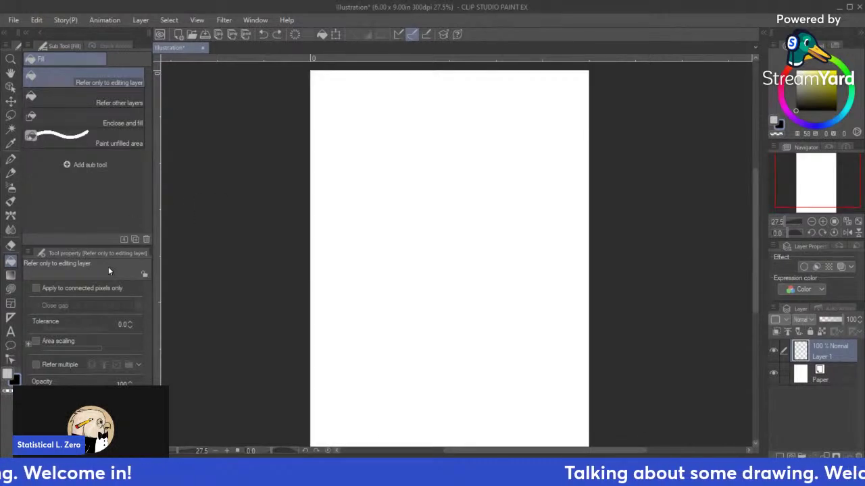
click(7, 374)
key(alt+Delete)
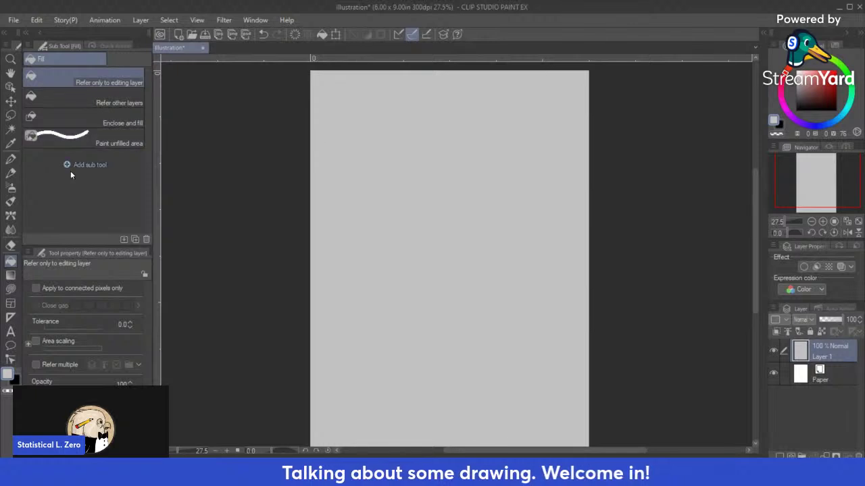
click(10, 161)
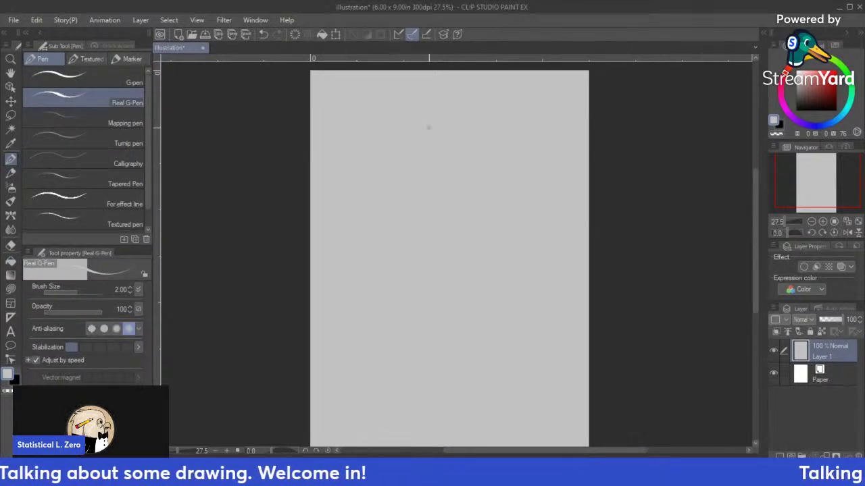
key(x)
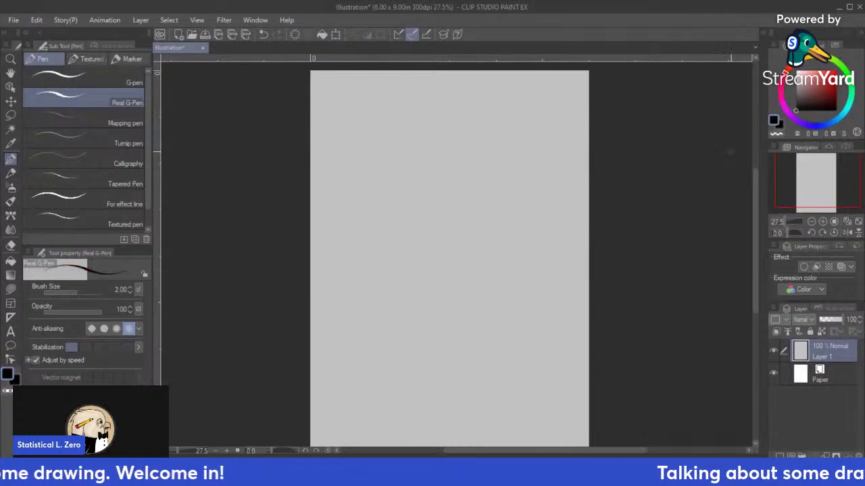
drag(420, 118, 490, 108)
key(ctrl+z)
key(ctrl+z)
key(ctrl+z)
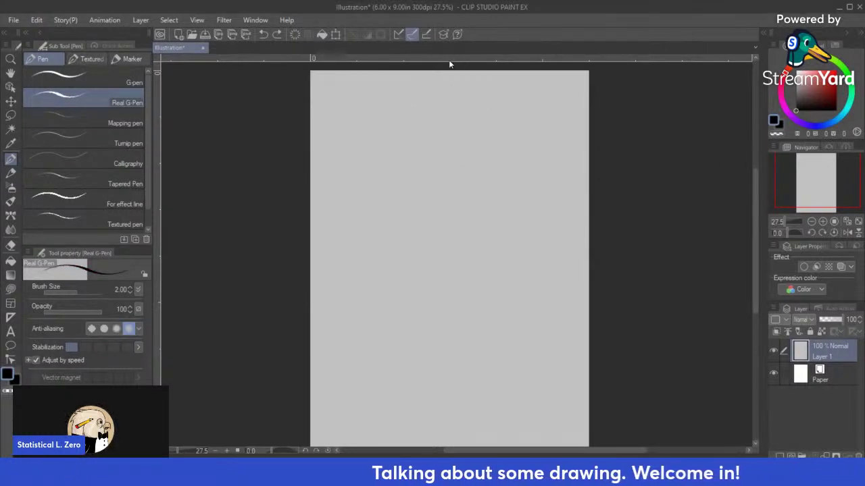
Step: Sketch a pillow shape with the Rough pencil near the top of the page, with curved sides and small pointed corners
key(p)
mouse_move(413, 139)
mouse_down()
mouse_move(469, 130)
mouse_move(476, 138)
mouse_up()
drag(422, 167, 424, 194)
drag(414, 165, 419, 205)
drag(475, 146, 477, 196)
mouse_move(419, 201)
mouse_down()
mouse_move(413, 212)
mouse_move(482, 208)
mouse_up()
drag(413, 135, 417, 139)
mouse_move(472, 134)
mouse_down()
mouse_move(482, 128)
mouse_move(477, 137)
mouse_up()
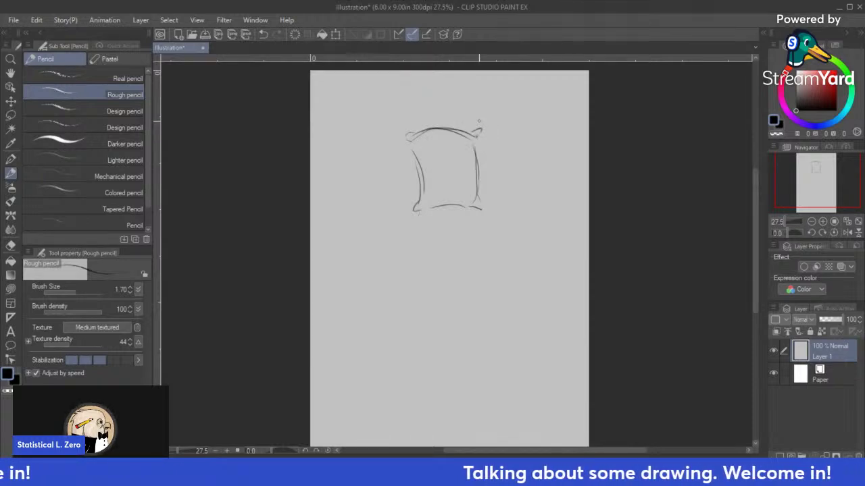
Step: Sketch a folded pillow as a low dome in the lower part of the page, with pointed bottom corners and a jagged inner crease
mouse_move(381, 303)
mouse_down()
mouse_move(436, 308)
mouse_move(444, 333)
mouse_move(414, 346)
mouse_move(446, 331)
mouse_move(450, 341)
mouse_up()
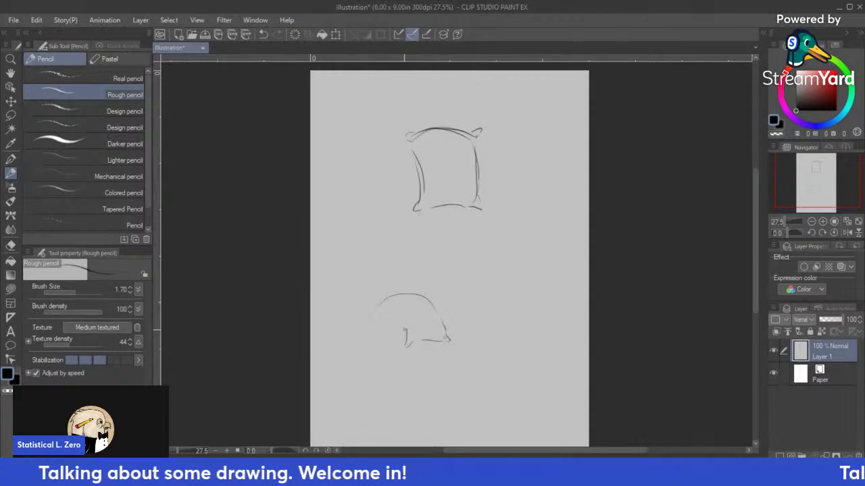
drag(406, 313, 406, 331)
mouse_move(404, 327)
mouse_down()
mouse_move(392, 311)
mouse_move(377, 341)
mouse_move(403, 339)
mouse_move(402, 323)
mouse_move(394, 334)
mouse_up()
mouse_move(398, 322)
mouse_down()
mouse_move(404, 335)
mouse_move(447, 339)
mouse_up()
drag(377, 346, 406, 337)
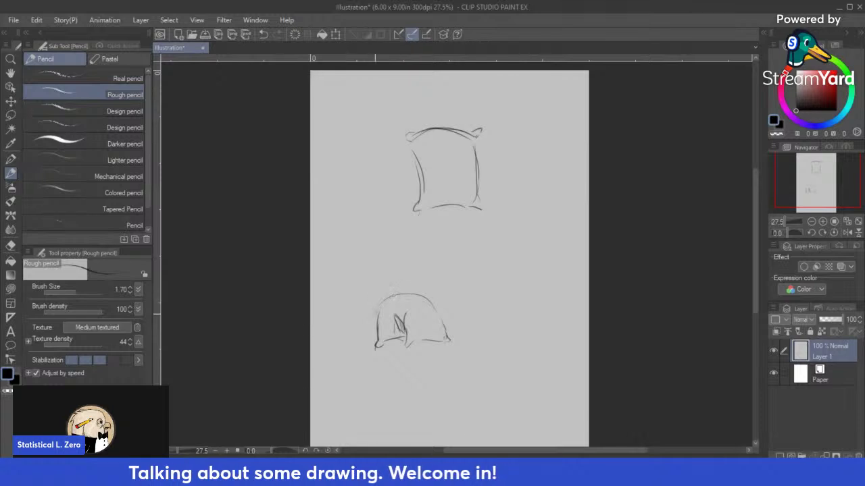
drag(377, 310, 406, 294)
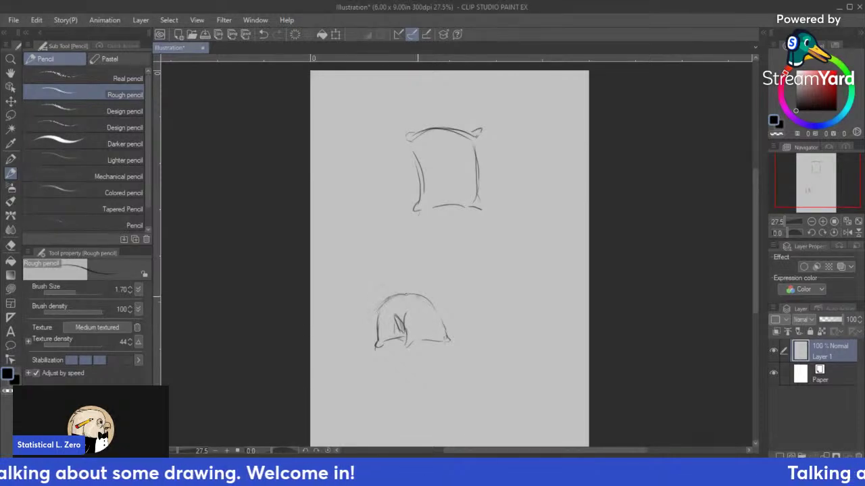
drag(441, 323, 405, 340)
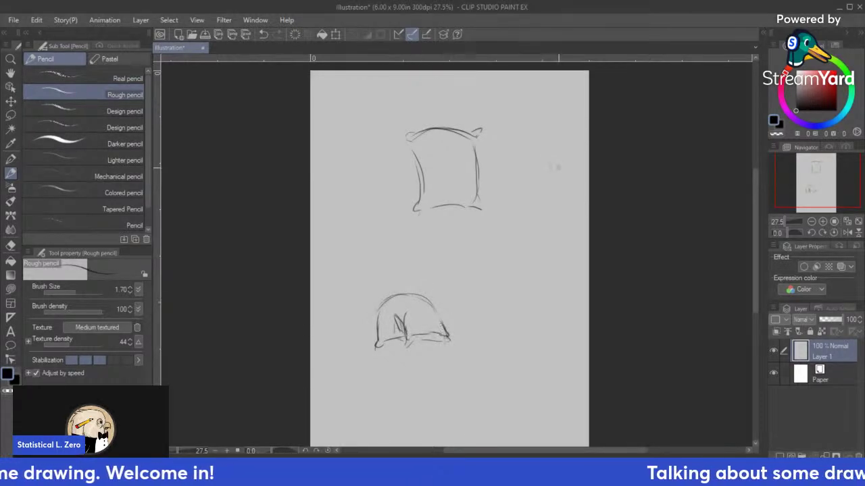
Step: Sketch an upright pillow beside and above the dome-shaped one, with an arched top, inward-curving sides and small corner tips
mouse_move(504, 246)
mouse_down()
mouse_move(540, 255)
mouse_move(491, 257)
mouse_move(546, 291)
mouse_move(549, 312)
mouse_up()
drag(544, 269, 532, 318)
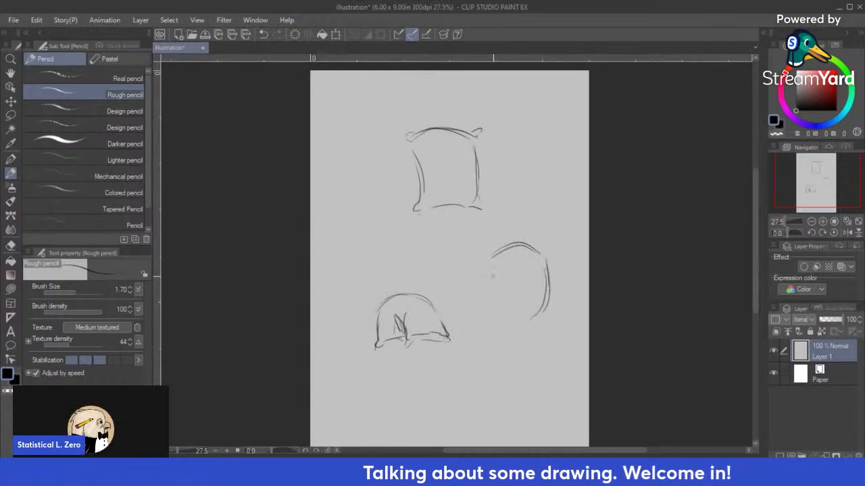
mouse_move(502, 273)
mouse_down()
mouse_move(502, 297)
mouse_move(493, 315)
mouse_move(542, 316)
mouse_up()
drag(497, 248, 489, 252)
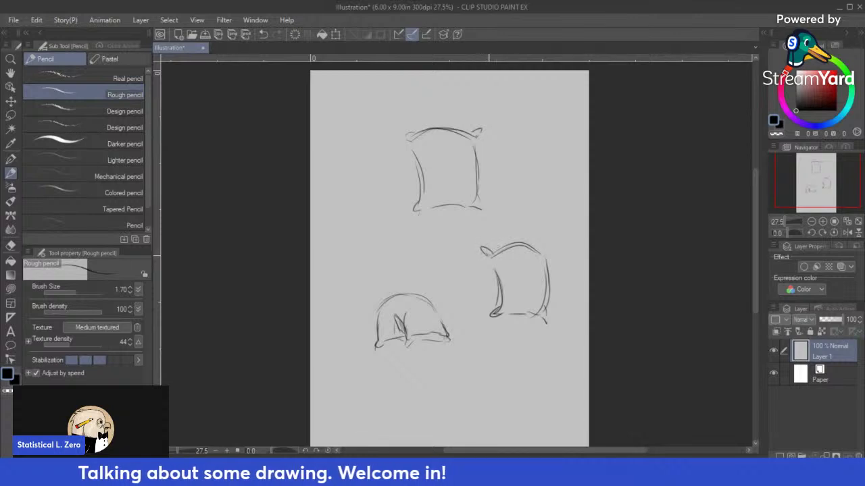
mouse_move(541, 246)
mouse_down()
mouse_move(556, 245)
mouse_move(549, 252)
mouse_up()
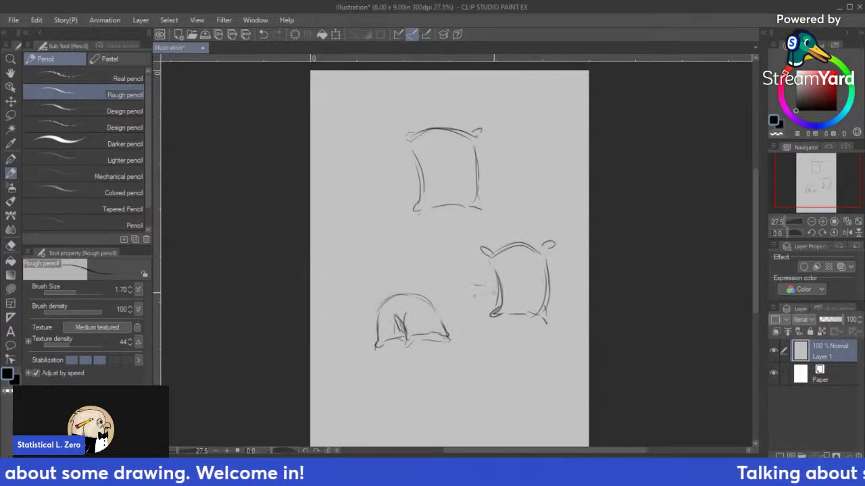
Step: Add short curved strokes around the base of the upright pillow and darken its sides and arched top edge
mouse_move(469, 331)
mouse_down()
mouse_move(485, 316)
mouse_move(494, 323)
mouse_up()
drag(550, 317, 559, 337)
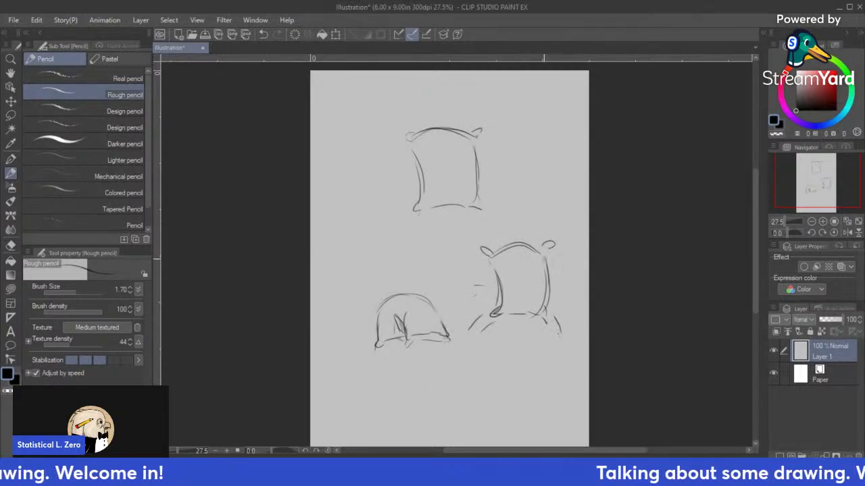
drag(547, 258, 543, 323)
drag(501, 268, 493, 310)
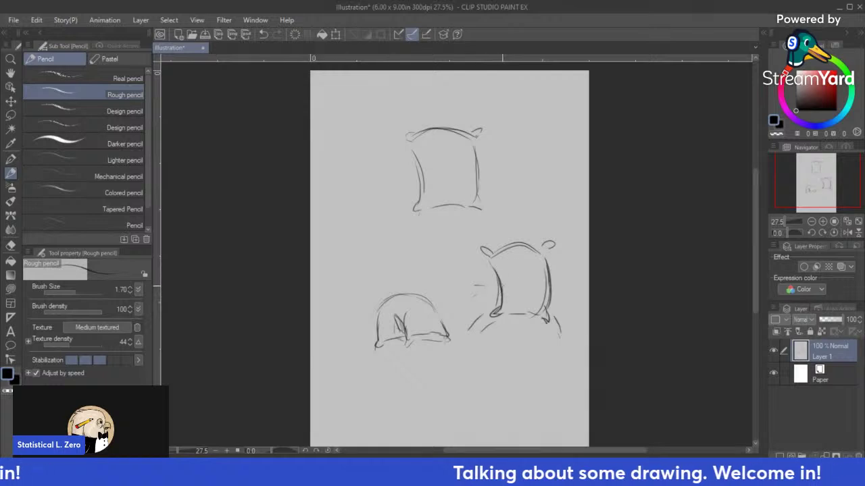
drag(498, 250, 550, 244)
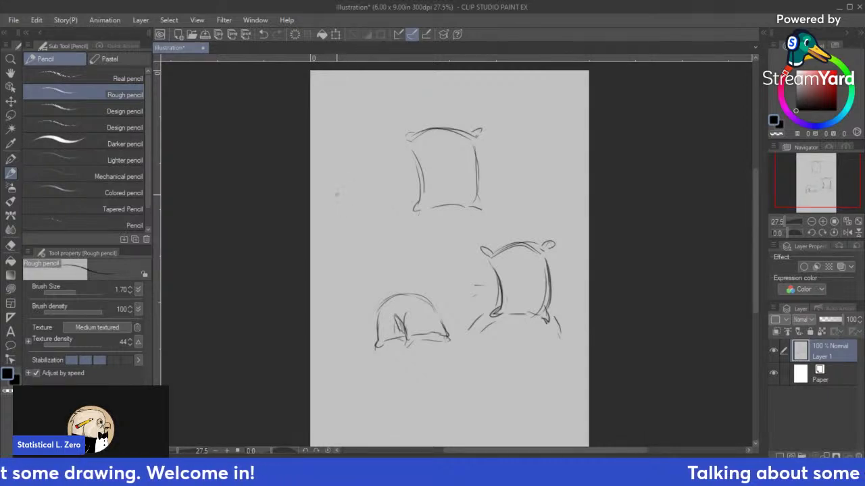
Step: Try to sketch a twisted pillow near the page's left edge, with a rounded top, tapering sides and flared bottom corners
mouse_move(351, 187)
mouse_down()
mouse_move(397, 196)
mouse_move(365, 182)
mouse_move(337, 194)
mouse_up()
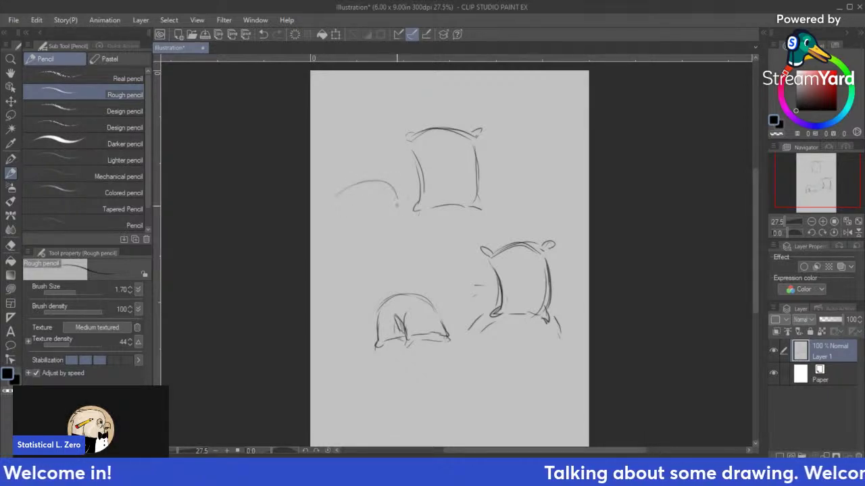
drag(396, 203, 387, 236)
mouse_move(335, 196)
mouse_down()
mouse_move(364, 251)
mouse_move(342, 269)
mouse_up()
drag(396, 224, 379, 269)
drag(352, 239, 341, 268)
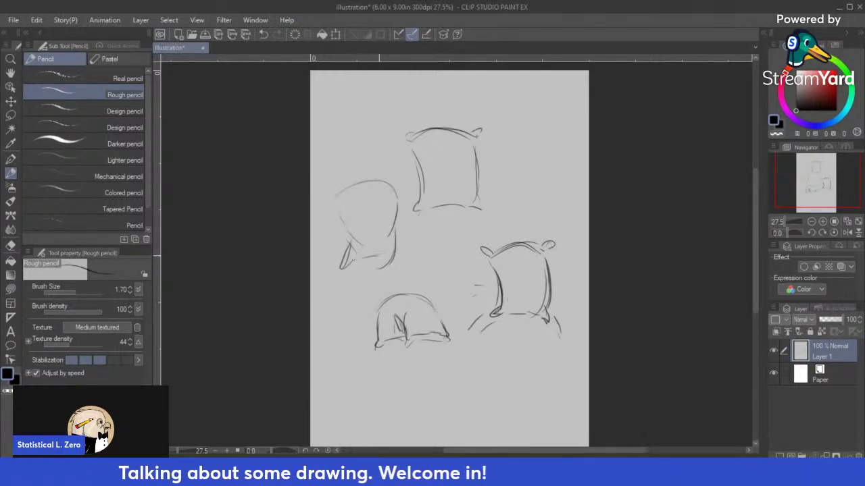
mouse_move(397, 256)
mouse_down()
mouse_move(381, 268)
mouse_move(395, 267)
mouse_up()
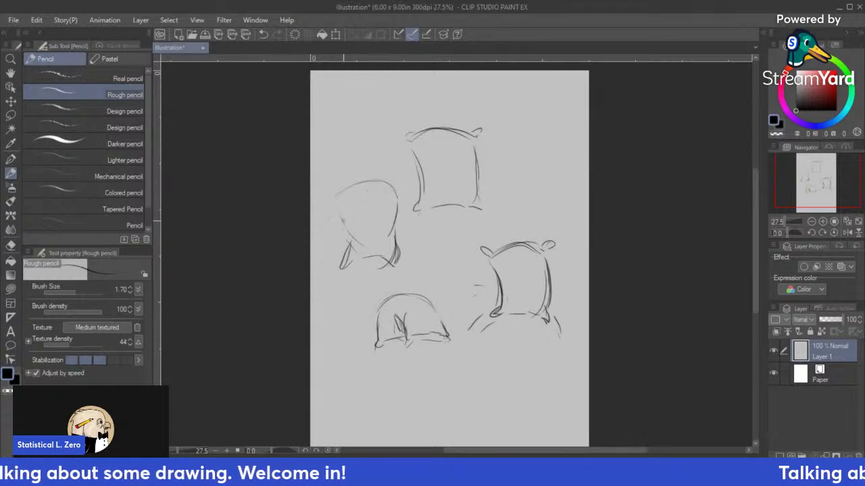
drag(343, 221, 381, 248)
drag(356, 188, 347, 198)
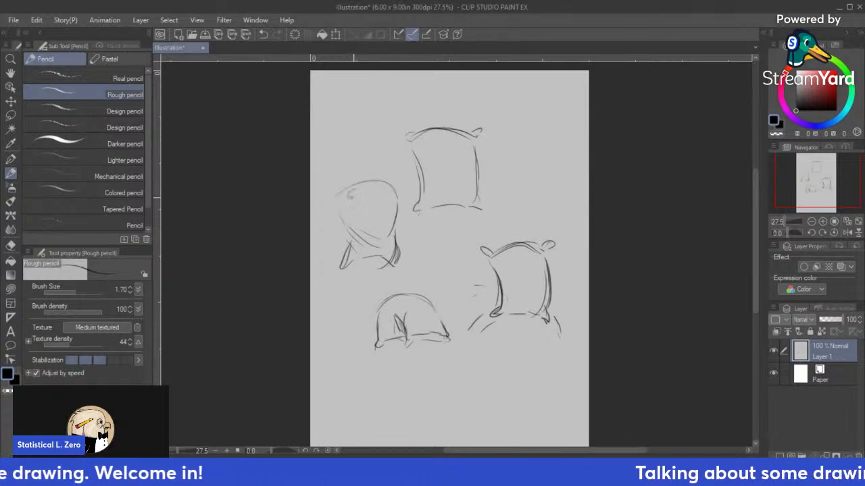
drag(396, 182, 403, 195)
drag(343, 195, 347, 232)
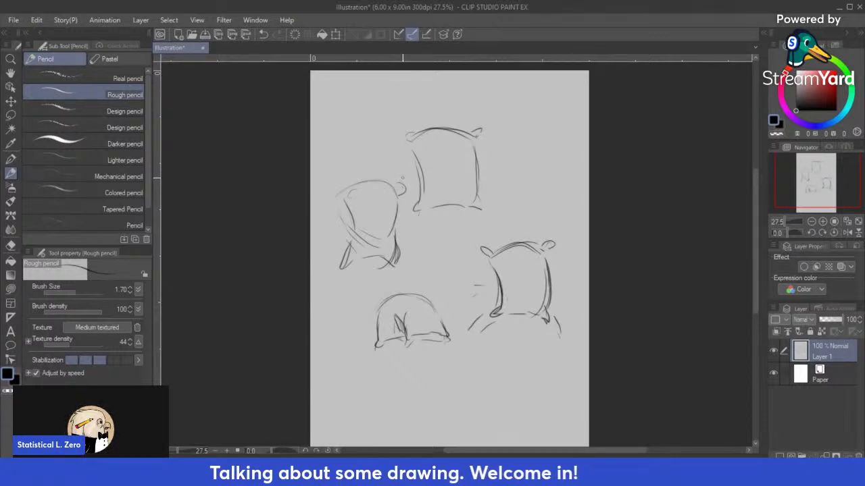
Step: Undo all strokes of the twisted pillow near the page's left edge
key(ctrl+z)
key(ctrl+z)
key(ctrl+z)
key(ctrl+z)
key(ctrl+z)
key(ctrl+z)
key(ctrl+z)
key(ctrl+z)
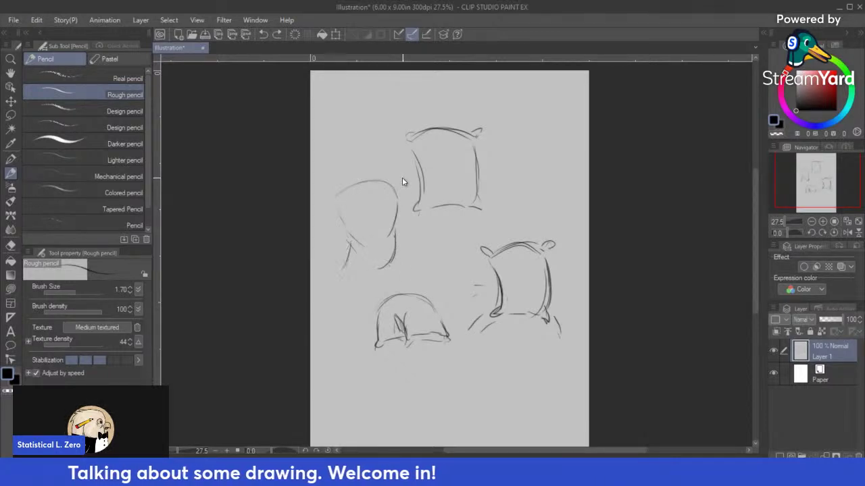
key(ctrl+z)
key(ctrl+z)
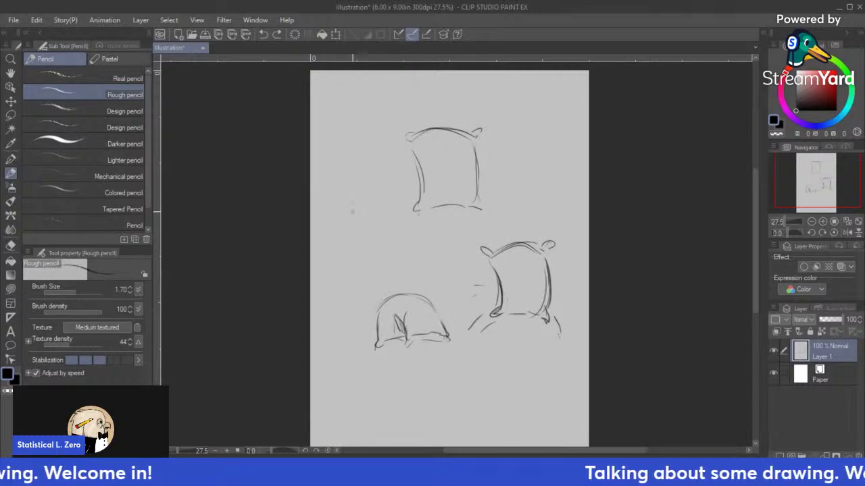
Step: Sketch a pillow bent over in an arch near the page's left edge, with a curved underside and rounded corner tips
mouse_move(330, 221)
mouse_down()
mouse_move(357, 206)
mouse_move(388, 240)
mouse_up()
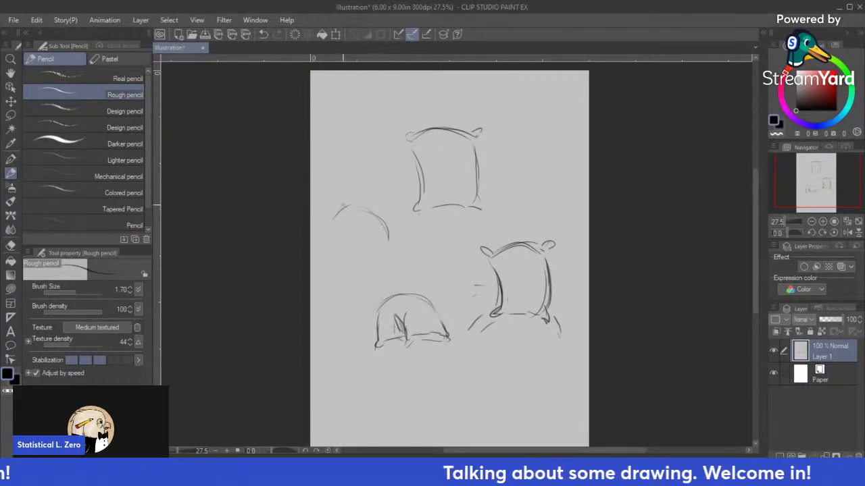
mouse_move(342, 201)
mouse_down()
mouse_move(377, 198)
mouse_move(409, 214)
mouse_move(392, 223)
mouse_move(350, 195)
mouse_move(341, 208)
mouse_move(377, 202)
mouse_move(365, 197)
mouse_move(379, 223)
mouse_move(378, 245)
mouse_move(395, 235)
mouse_move(413, 239)
mouse_move(377, 197)
mouse_move(349, 196)
mouse_move(337, 208)
mouse_move(359, 198)
mouse_move(381, 222)
mouse_move(422, 234)
mouse_move(385, 241)
mouse_up()
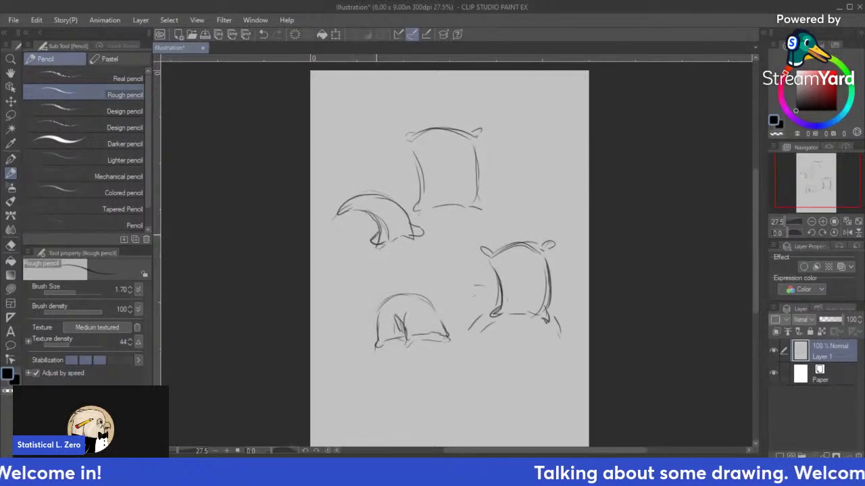
drag(348, 204, 336, 214)
drag(331, 223, 354, 222)
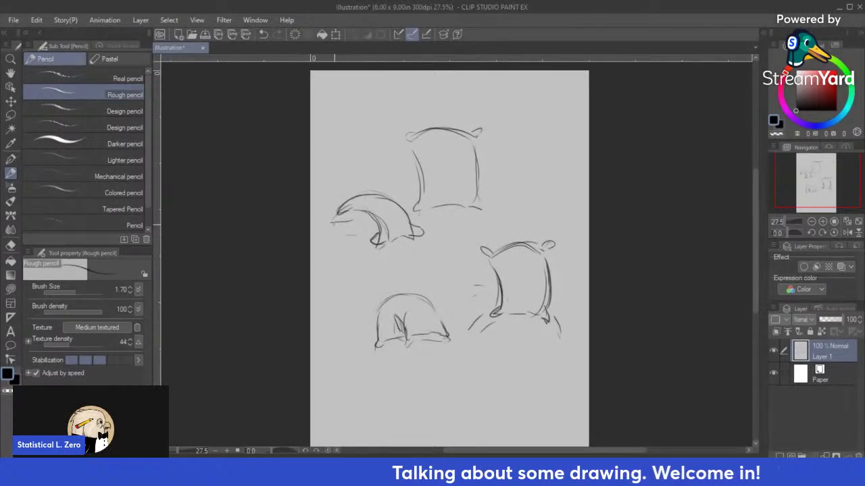
drag(408, 222, 425, 233)
drag(424, 232, 371, 241)
drag(370, 239, 385, 243)
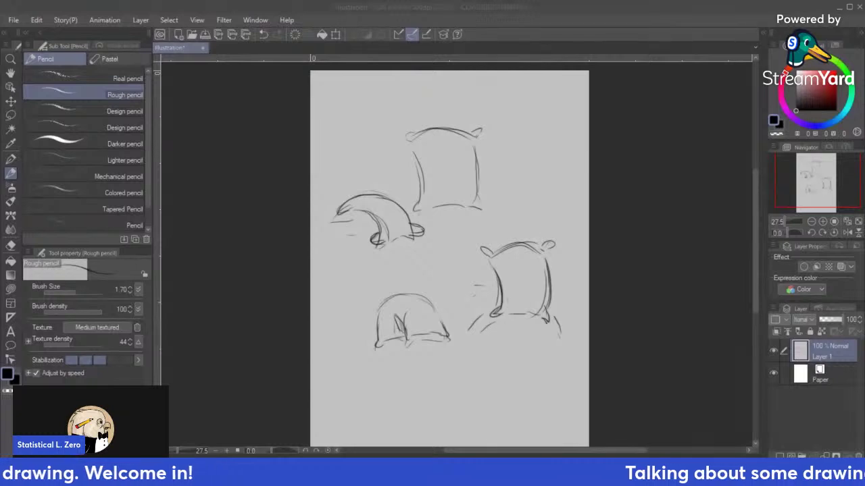
Step: Circle the dome-shaped folded pillow and add horizontal strokes across the arched pillow above it
mouse_move(398, 264)
mouse_down()
mouse_move(467, 338)
mouse_move(436, 264)
mouse_up()
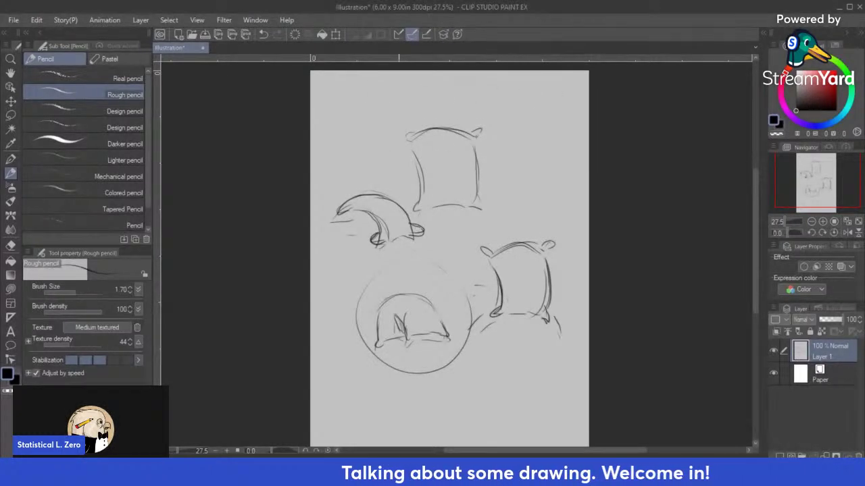
mouse_move(352, 223)
mouse_down()
mouse_move(323, 220)
mouse_move(330, 216)
mouse_up()
key(ctrl+z)
drag(388, 217, 346, 216)
drag(402, 226, 368, 224)
drag(391, 233, 378, 232)
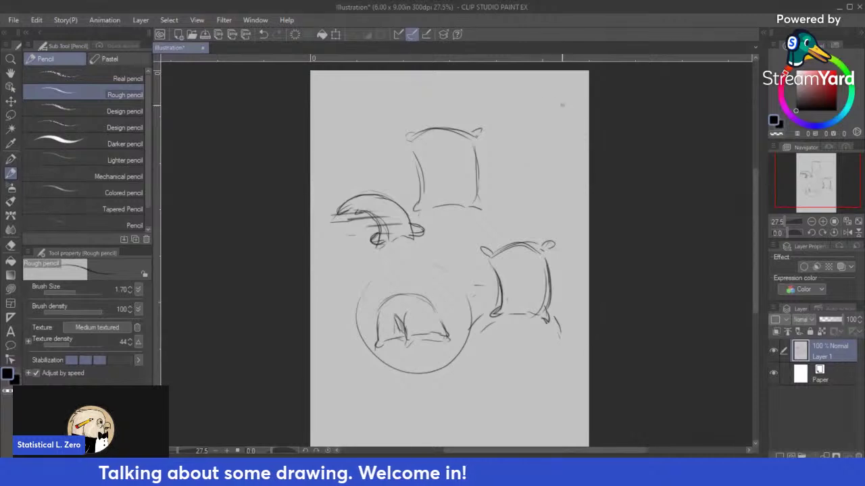
Step: Sketch a small bent pillow near the page's upper right corner, with a curved back, inner fold and pointed corners
mouse_move(505, 130)
mouse_down()
mouse_move(537, 130)
mouse_move(558, 171)
mouse_up()
drag(546, 143, 557, 172)
mouse_move(546, 139)
mouse_down()
mouse_move(534, 130)
mouse_move(502, 136)
mouse_move(533, 128)
mouse_move(558, 169)
mouse_up()
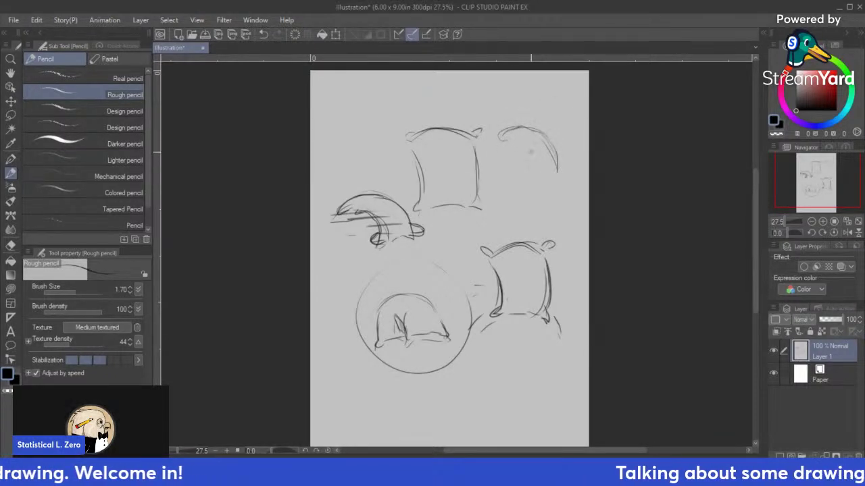
mouse_move(511, 141)
mouse_down()
mouse_move(527, 149)
mouse_move(520, 174)
mouse_move(561, 179)
mouse_move(518, 179)
mouse_up()
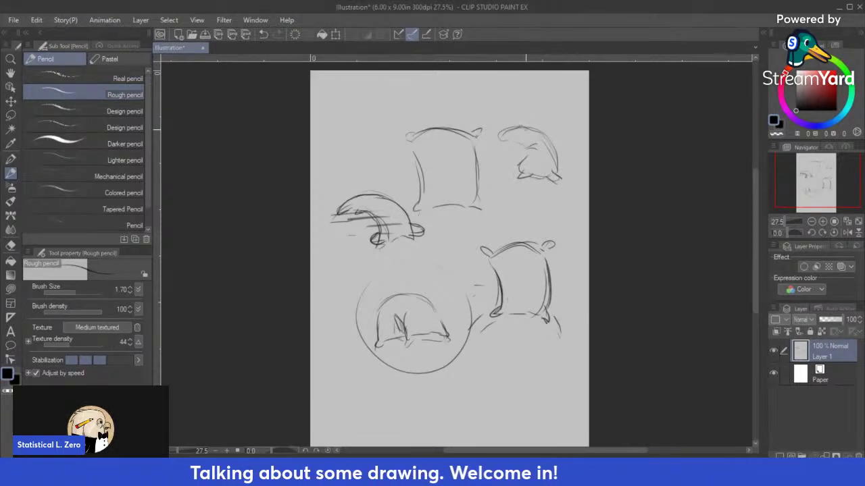
drag(513, 130, 527, 125)
mouse_move(522, 133)
mouse_down()
mouse_move(507, 149)
mouse_move(500, 140)
mouse_move(527, 123)
mouse_move(561, 163)
mouse_move(535, 147)
mouse_move(518, 162)
mouse_move(523, 173)
mouse_up()
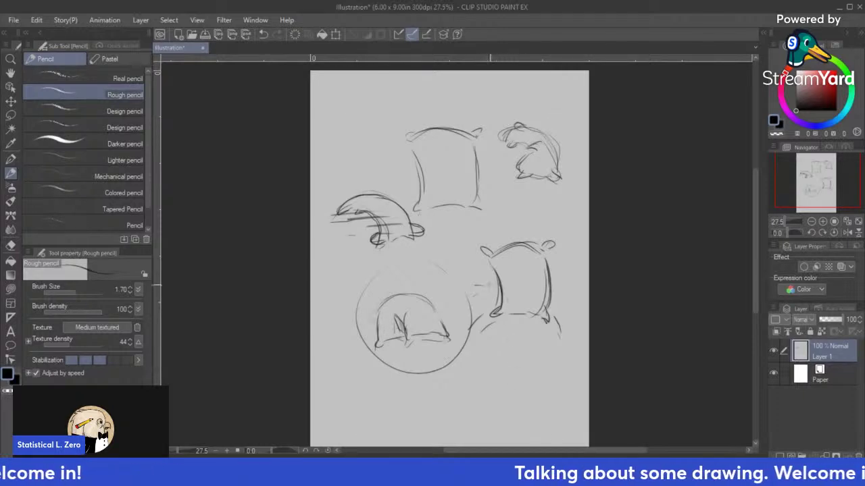
Step: Sketch a twisted pillow near the page's lower right corner, with rounded top corners, diagonal inner folds and a bunched base
mouse_move(500, 358)
mouse_down()
mouse_move(544, 367)
mouse_move(521, 426)
mouse_up()
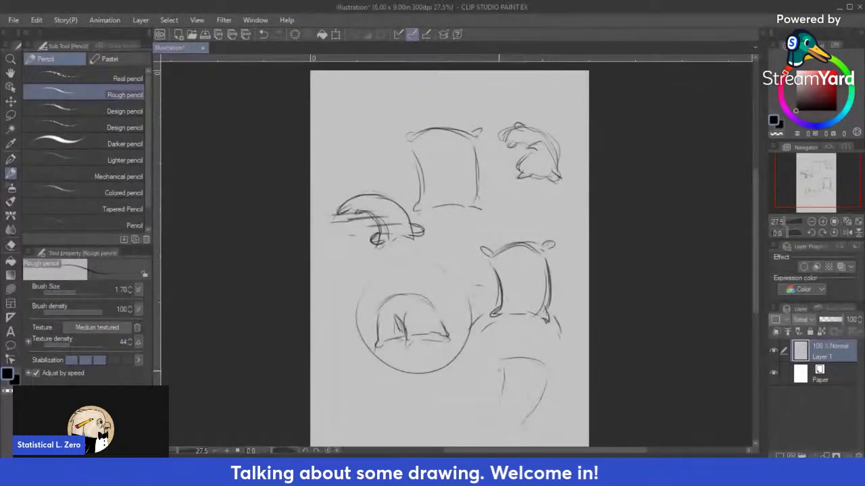
mouse_move(501, 369)
mouse_down()
mouse_move(532, 421)
mouse_move(544, 425)
mouse_move(544, 415)
mouse_up()
mouse_move(495, 359)
mouse_down()
mouse_move(535, 362)
mouse_move(554, 376)
mouse_up()
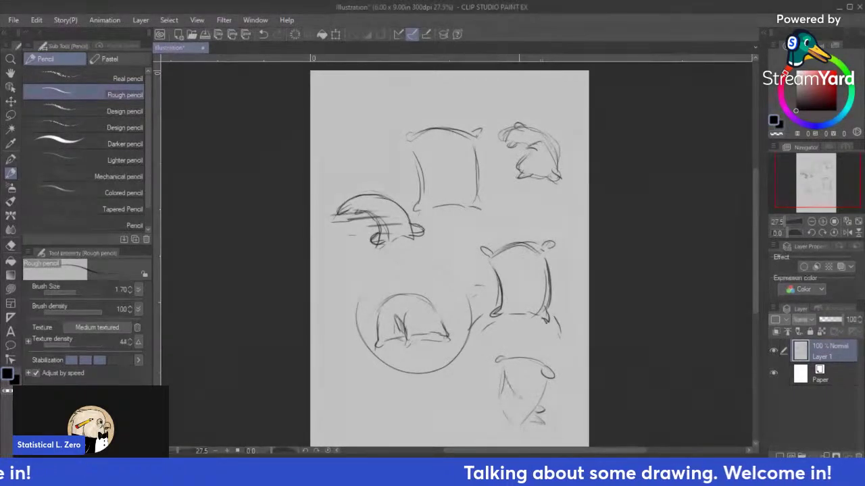
drag(508, 390, 499, 420)
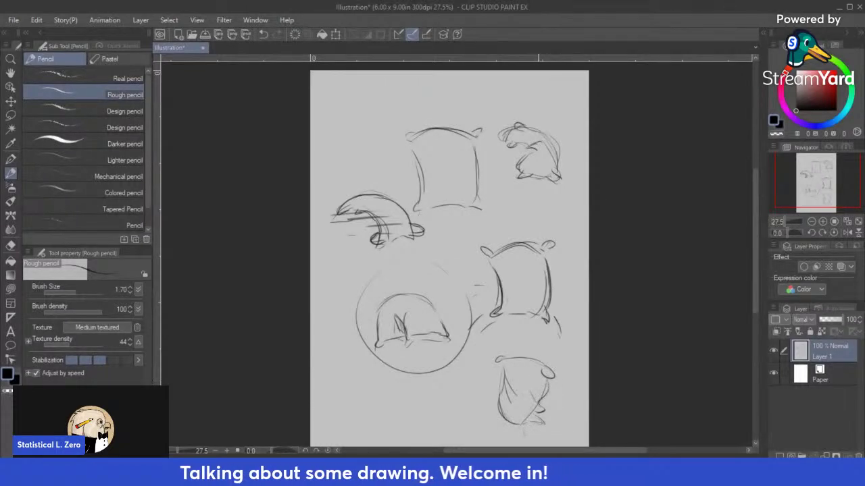
mouse_move(520, 407)
mouse_down()
mouse_move(531, 417)
mouse_move(543, 407)
mouse_move(529, 423)
mouse_up()
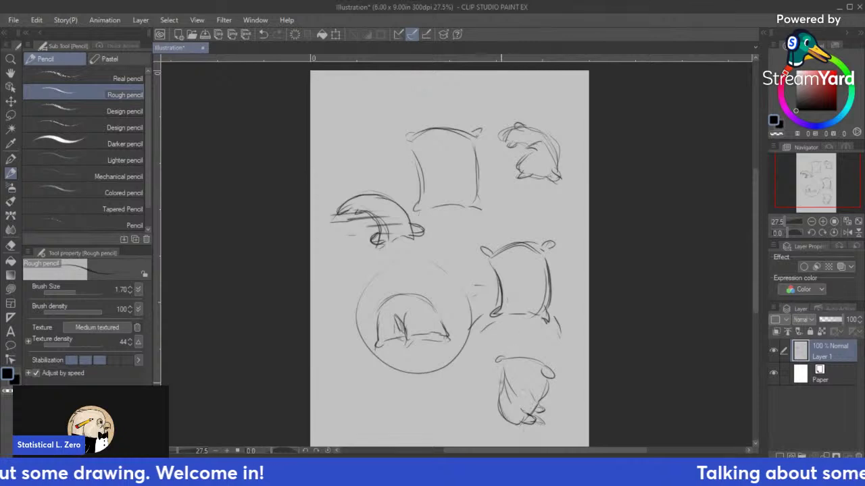
click(522, 366)
mouse_move(523, 366)
mouse_down()
mouse_move(505, 416)
mouse_move(508, 400)
mouse_up()
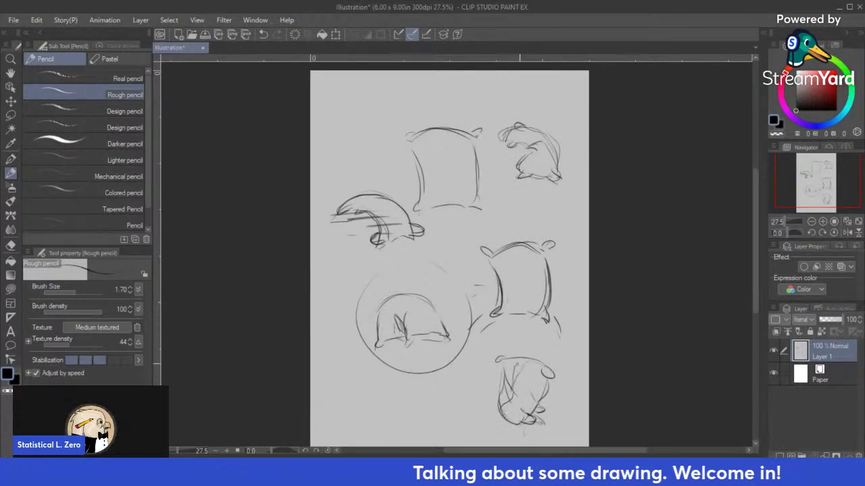
Step: Add curved centre lines to the upright pillow, the arched pillow and the circled dome-shaped pillow
drag(525, 255, 526, 302)
key(ctrl+z)
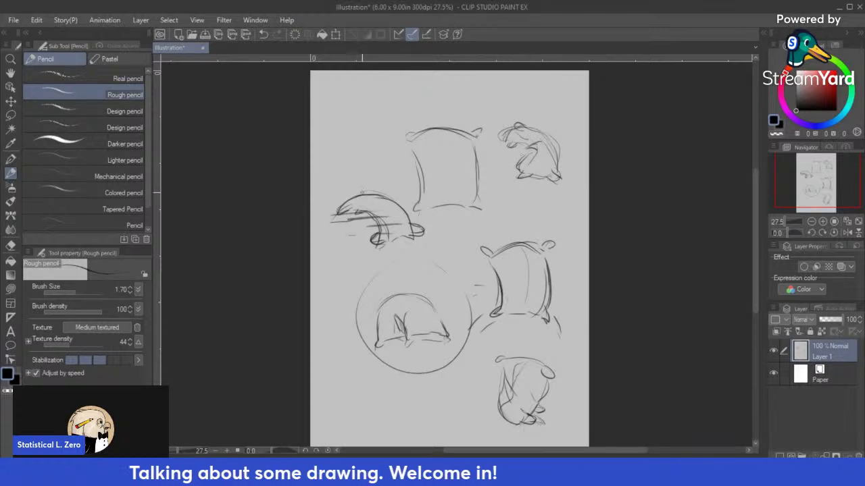
mouse_move(373, 196)
mouse_down()
mouse_move(395, 209)
mouse_move(404, 238)
mouse_up()
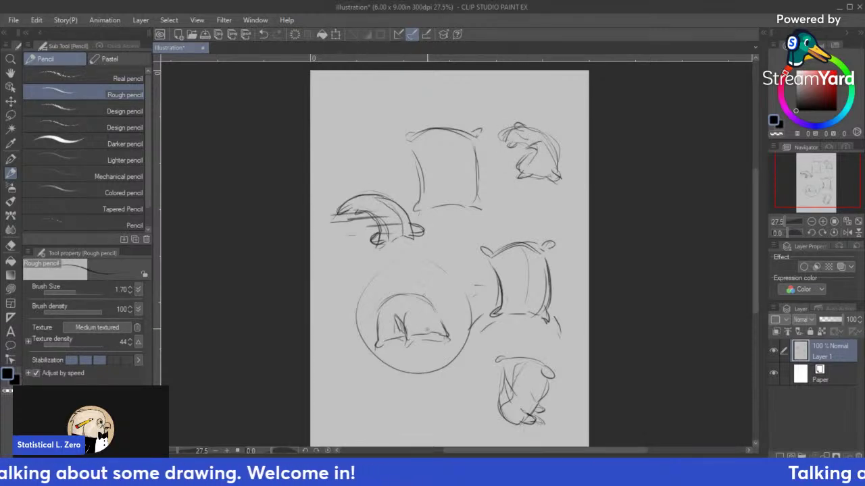
drag(427, 329, 406, 298)
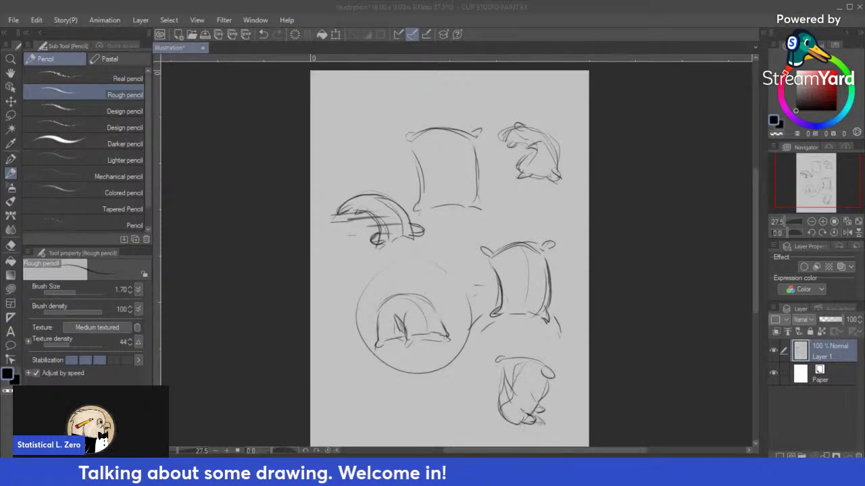
Step: Clear all the pillow sketches and the grey fill from Layer 1
click(295, 32)
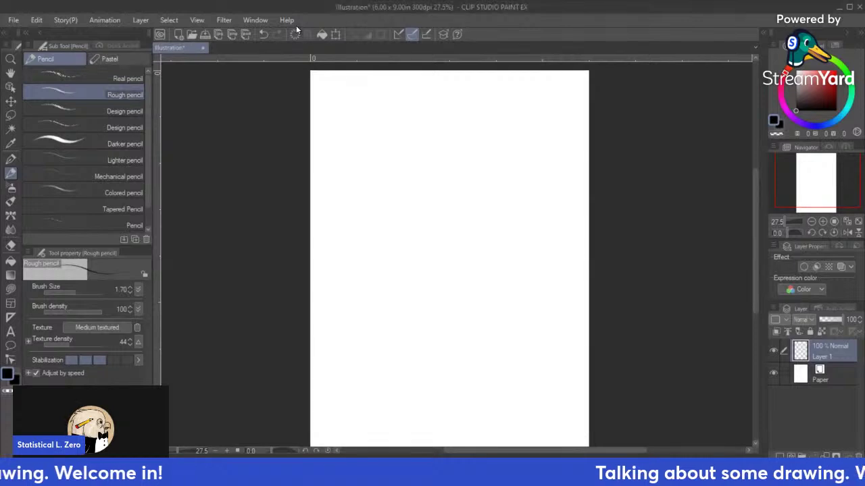
Step: Fill the blank Layer 1 with light grey and set up the Rough pencil with black as the drawing colour
key(x)
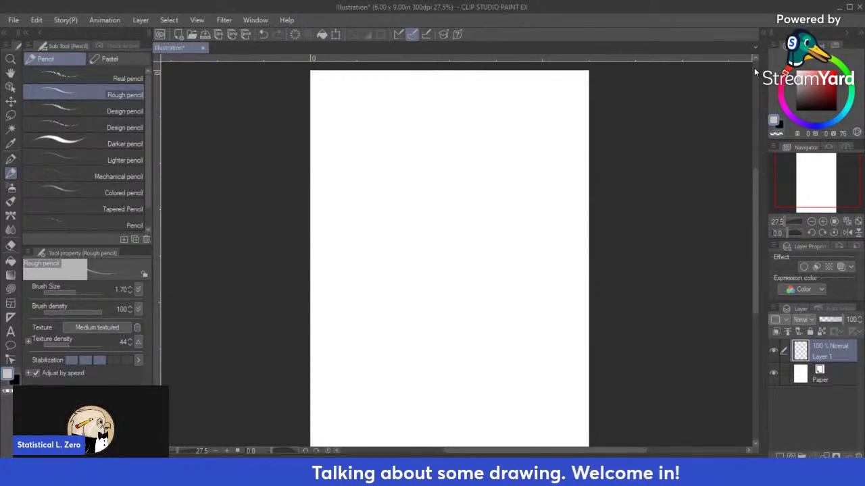
click(11, 261)
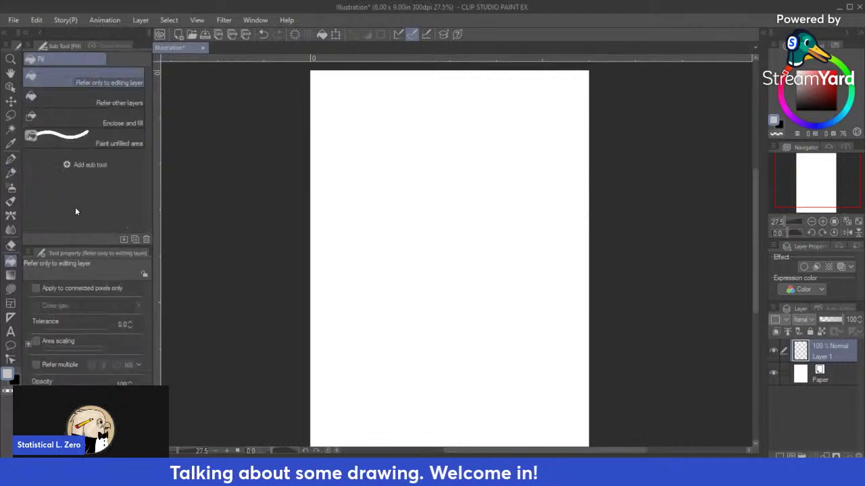
click(459, 122)
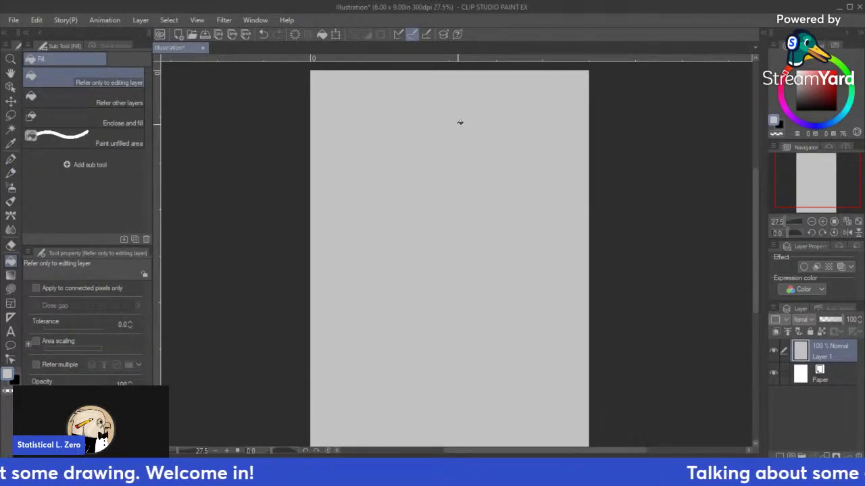
click(10, 172)
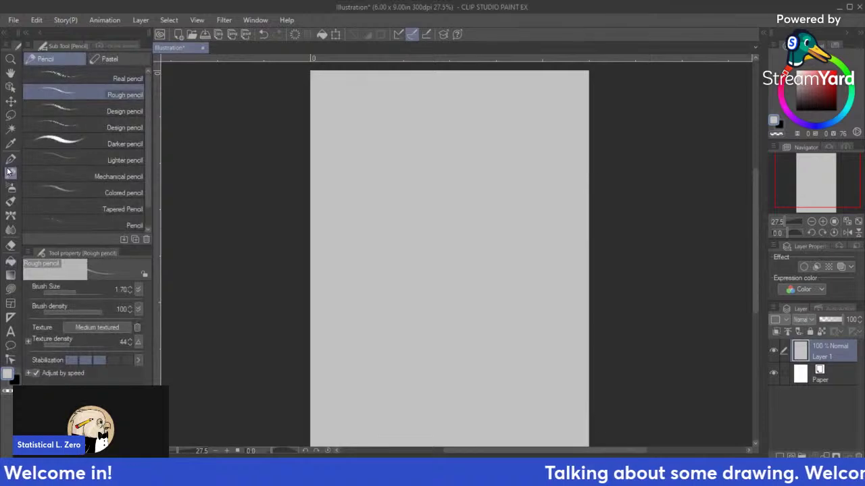
click(12, 377)
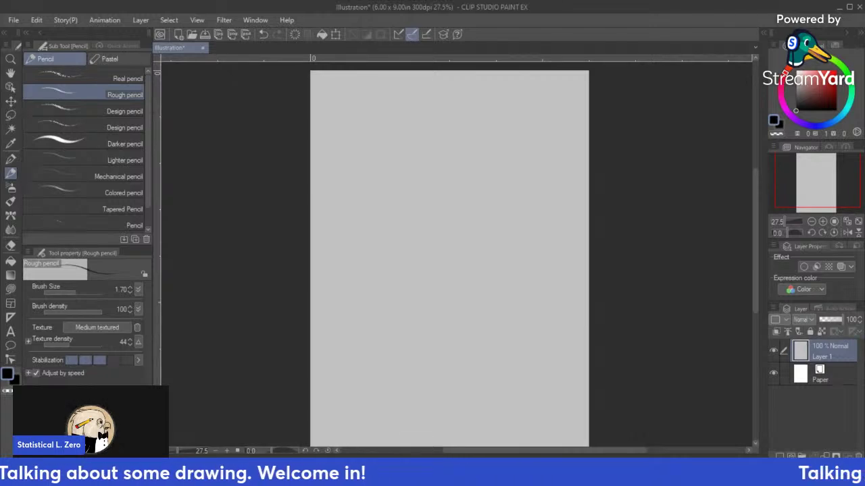
Step: Sketch a large construction circle for the cranium on the upper half of the page, with a vertical centre line inside
drag(372, 210, 453, 277)
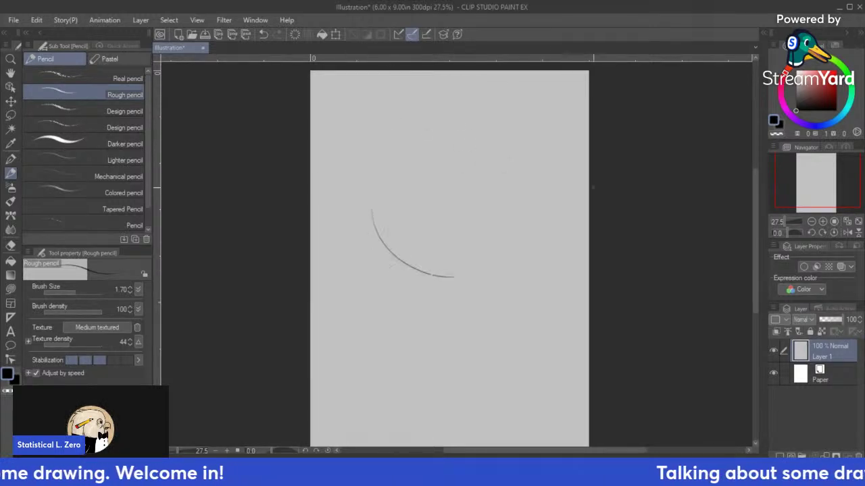
mouse_move(374, 181)
mouse_down()
mouse_move(388, 253)
mouse_move(531, 202)
mouse_up()
mouse_move(404, 152)
mouse_down()
mouse_move(430, 275)
mouse_move(506, 252)
mouse_move(511, 223)
mouse_up()
drag(379, 187, 397, 257)
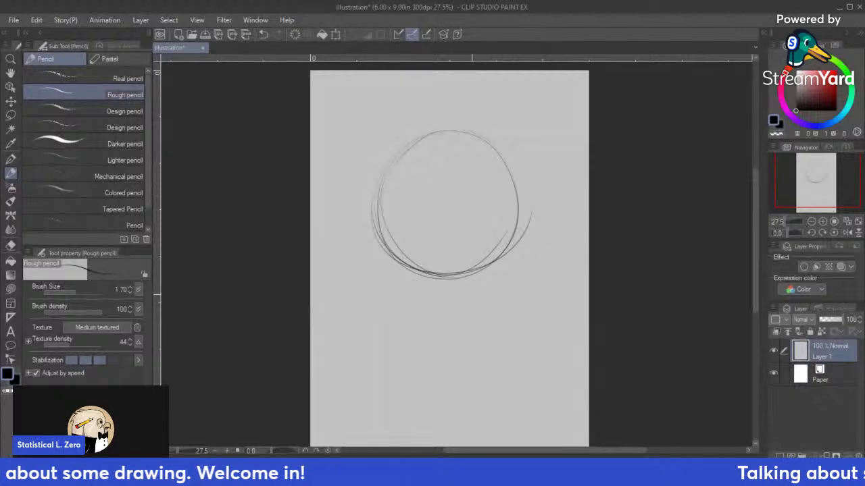
drag(454, 164, 459, 247)
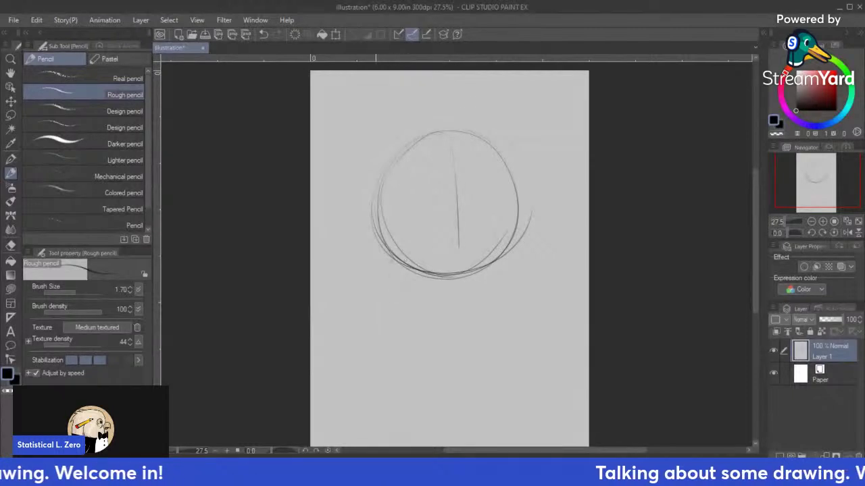
Step: Sketch an oversized jaw beneath the circle, with near-vertical sides and a broad rounded chin
mouse_move(385, 262)
mouse_down()
mouse_move(378, 312)
mouse_move(444, 361)
mouse_up()
drag(524, 326, 465, 361)
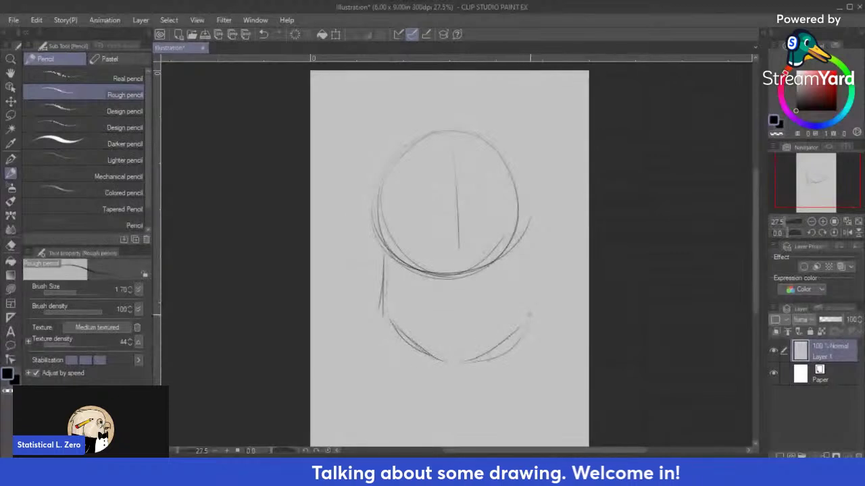
drag(508, 253, 523, 303)
drag(524, 332, 470, 365)
drag(394, 325, 522, 327)
drag(409, 352, 462, 364)
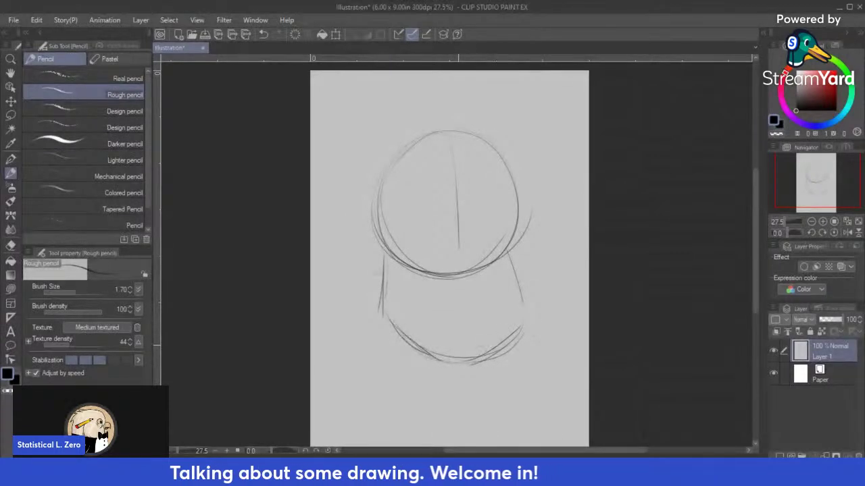
Step: Add small ears on both sides of the head and thick neck lines flaring down from the jaw
drag(383, 262, 381, 268)
drag(371, 215, 379, 267)
drag(527, 228, 523, 255)
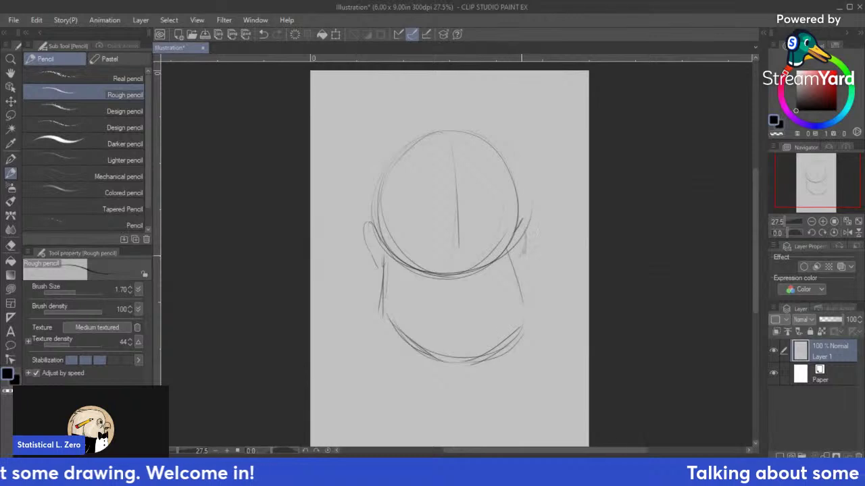
drag(408, 349, 449, 365)
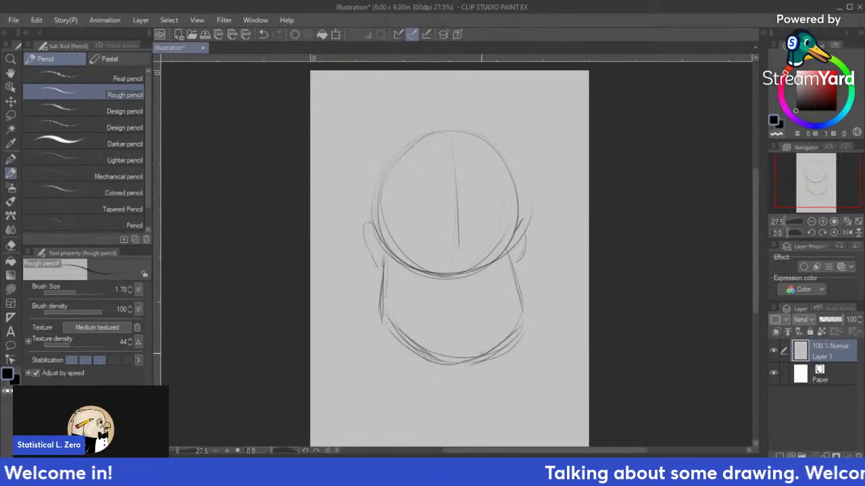
drag(380, 269, 369, 345)
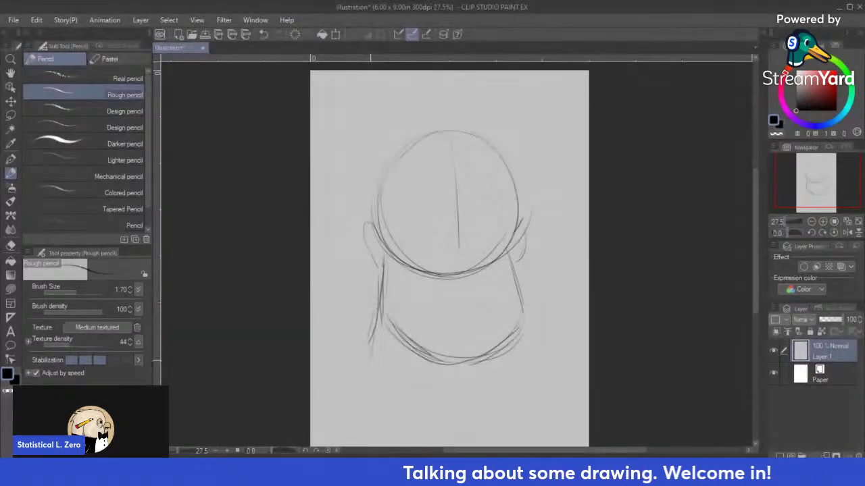
drag(522, 318, 533, 352)
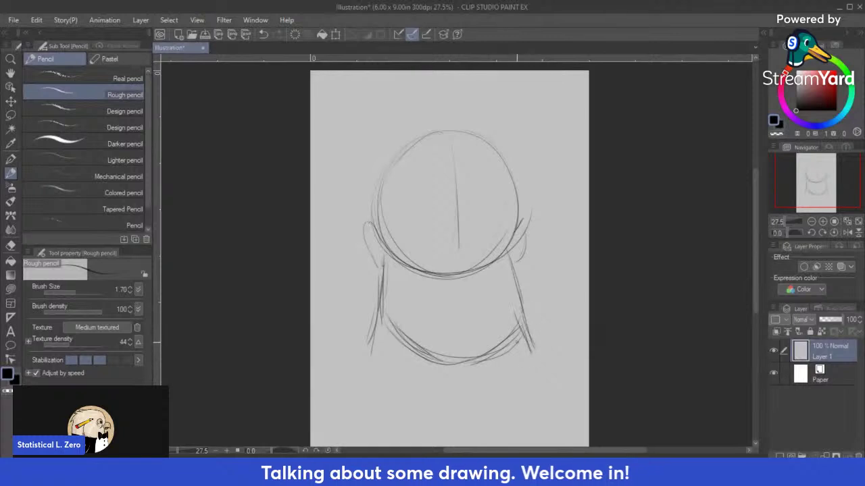
Step: Sketch a V-shaped neckline with inner neck lines under the chin, plus shoulders sloping out to the page edges
drag(423, 365, 451, 394)
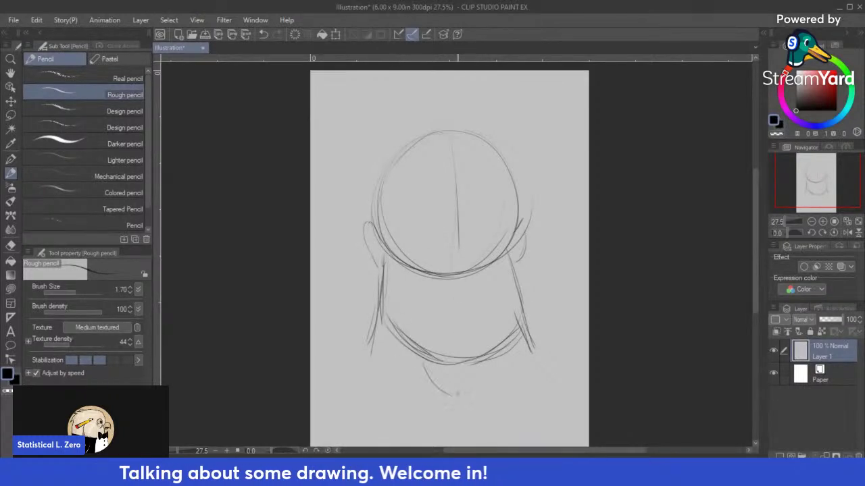
drag(370, 361, 450, 409)
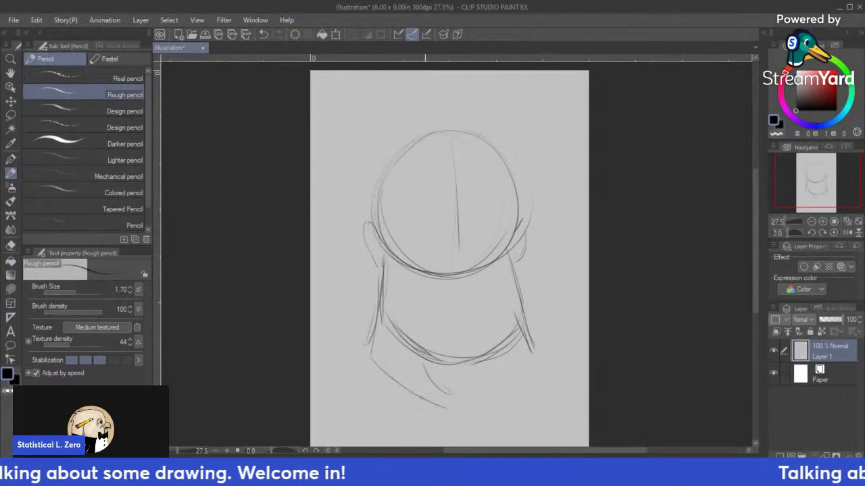
drag(487, 372, 477, 387)
drag(525, 364, 480, 410)
drag(520, 380, 466, 410)
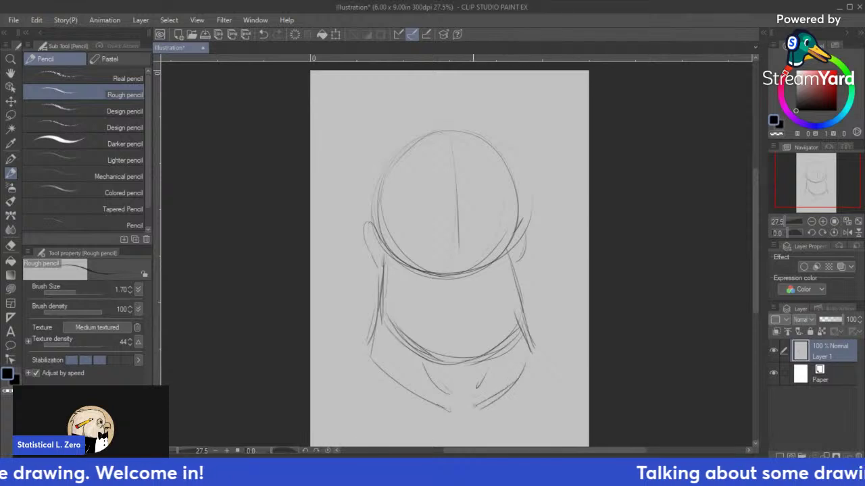
drag(365, 351, 316, 369)
drag(544, 347, 587, 370)
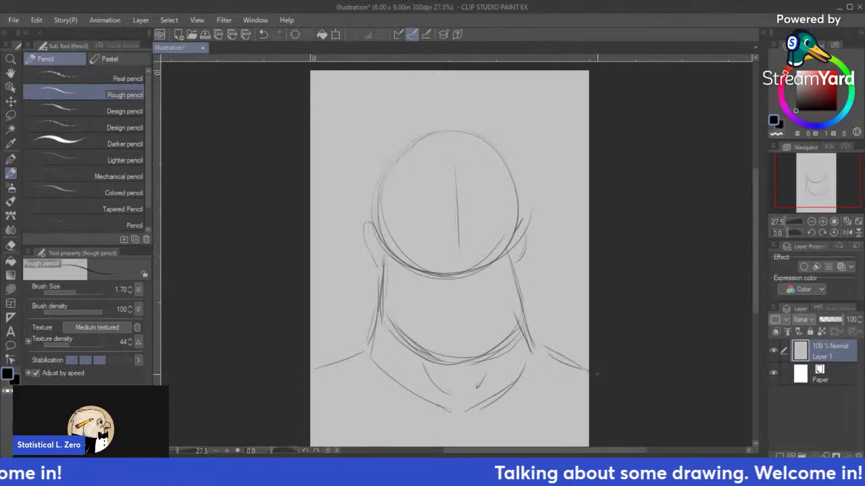
Step: Reinforce the crown outline and draw two round eyes with small sideways-looking pupils low in the cranium circle
drag(396, 152, 428, 132)
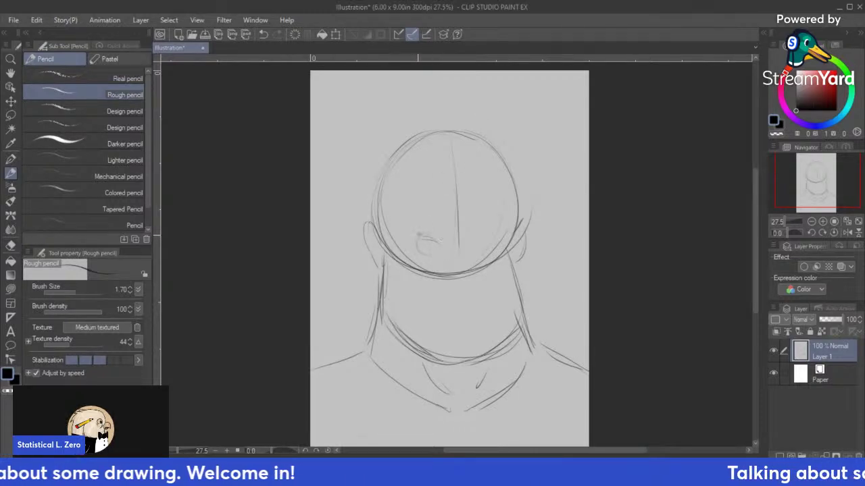
drag(418, 238, 488, 239)
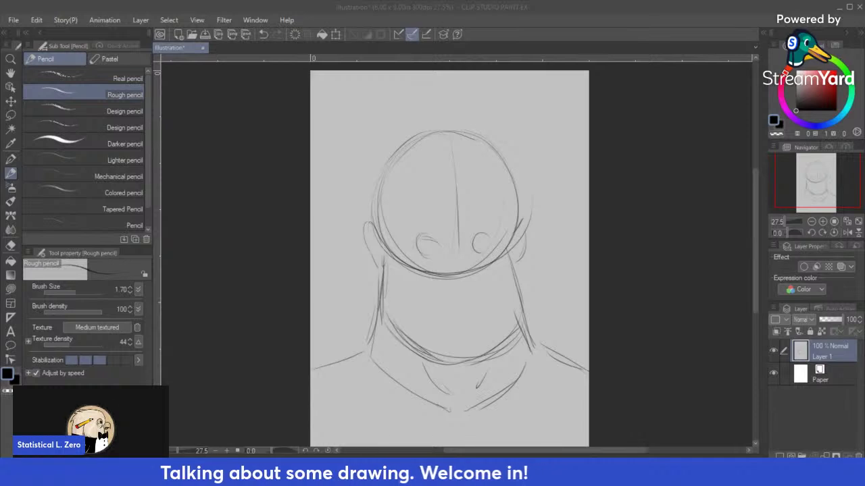
click(424, 244)
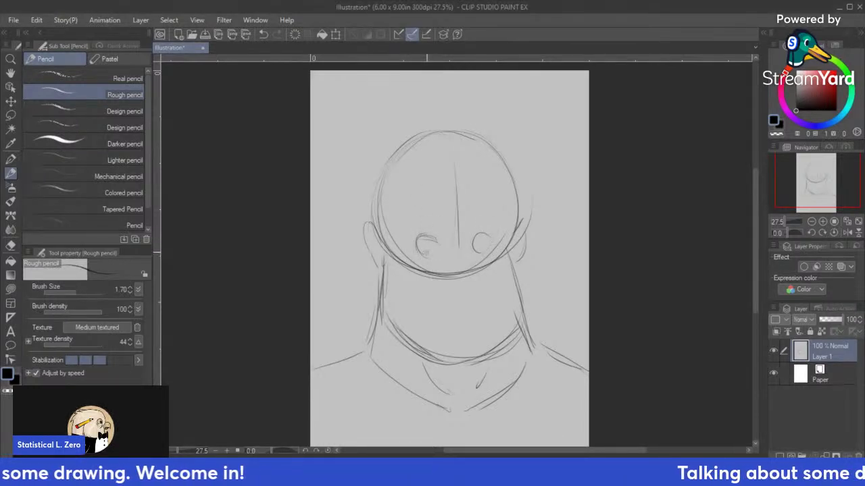
drag(491, 231, 487, 246)
drag(436, 235, 432, 246)
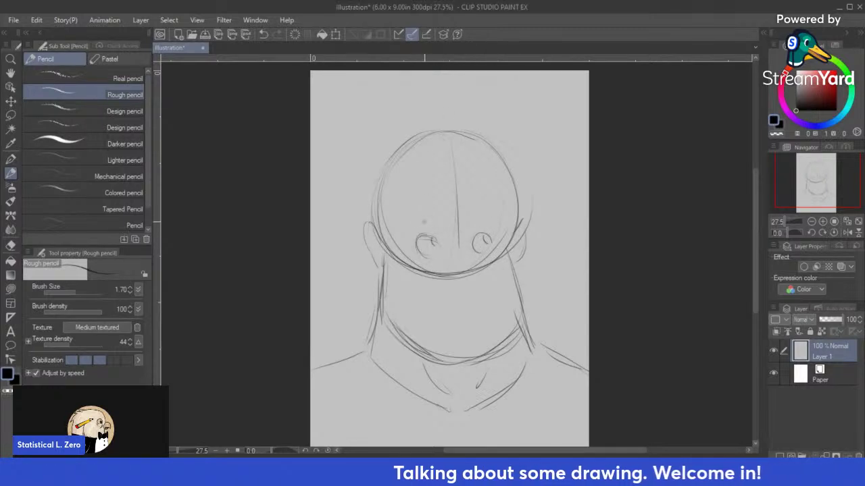
Step: Enlarge the pencil to size 10 and draw thick dark eyebrows slanting down toward the centre line above the eyes
key(bracketright)
key(bracketright)
key(bracketright)
key(bracketright)
key(bracketright)
key(bracketright)
key(bracketright)
key(bracketright)
key(bracketright)
key(bracketright)
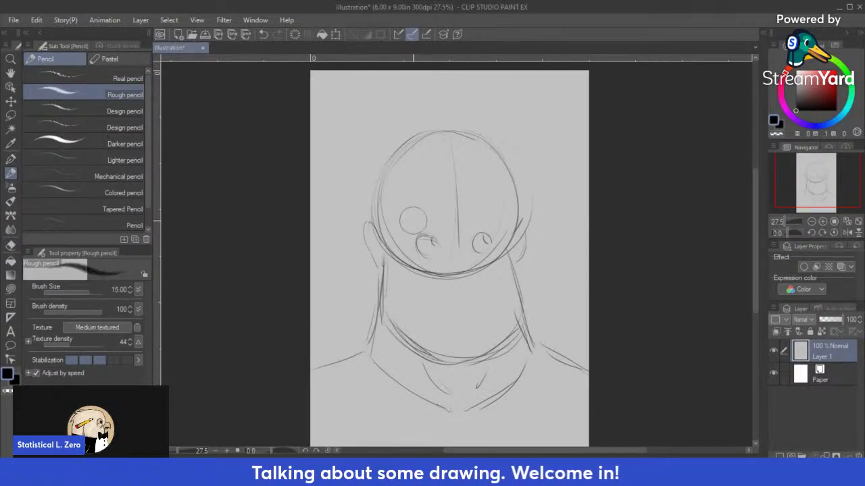
mouse_move(408, 225)
mouse_down()
mouse_move(492, 223)
mouse_move(461, 223)
mouse_up()
key(ctrl+z)
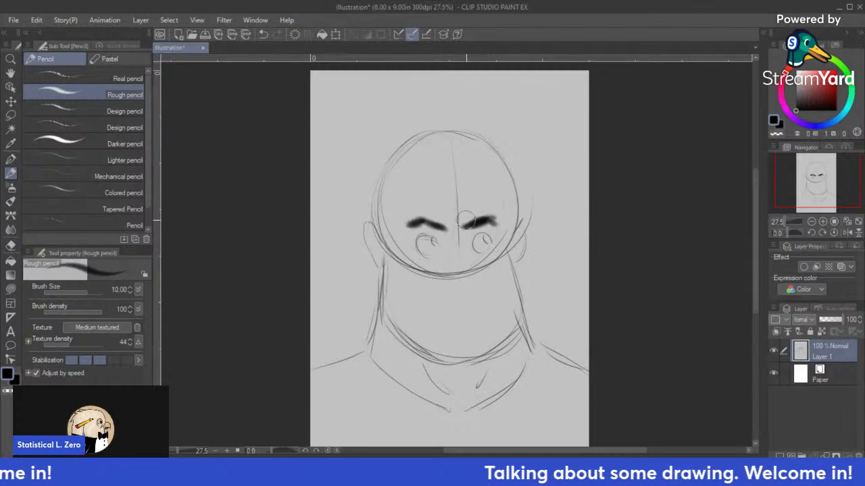
Step: Reduce the pencil to size 3, draw a small V-shaped nose on the circle's lower edge, and darken the eye contours and pupils
key([)
key([)
key([)
key([)
key([)
key([)
key([)
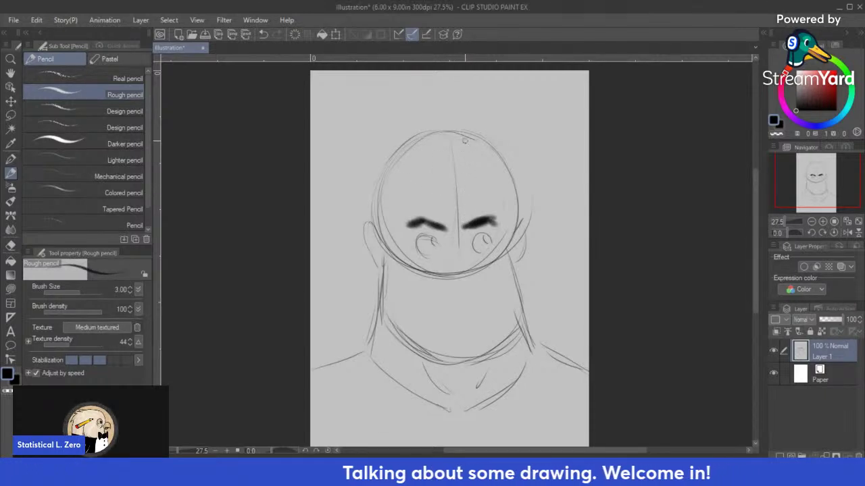
drag(470, 228, 464, 237)
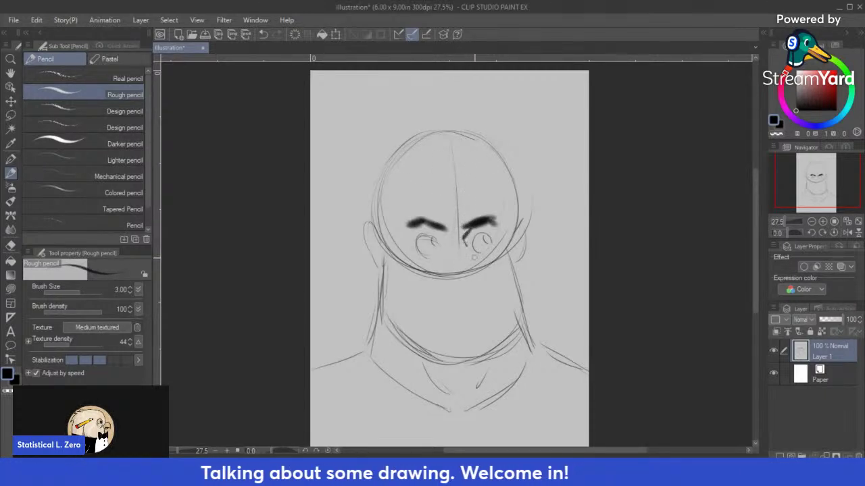
mouse_move(469, 272)
mouse_down()
mouse_move(458, 280)
mouse_move(473, 270)
mouse_move(470, 259)
mouse_move(434, 259)
mouse_move(433, 242)
mouse_move(487, 240)
mouse_up()
mouse_move(431, 232)
mouse_down()
mouse_move(419, 238)
mouse_move(426, 256)
mouse_up()
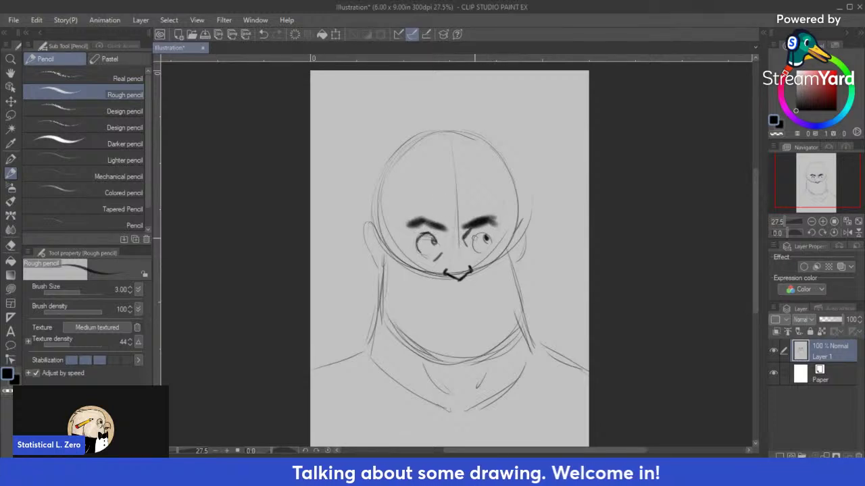
mouse_move(475, 239)
mouse_down()
mouse_move(487, 232)
mouse_move(492, 239)
mouse_up()
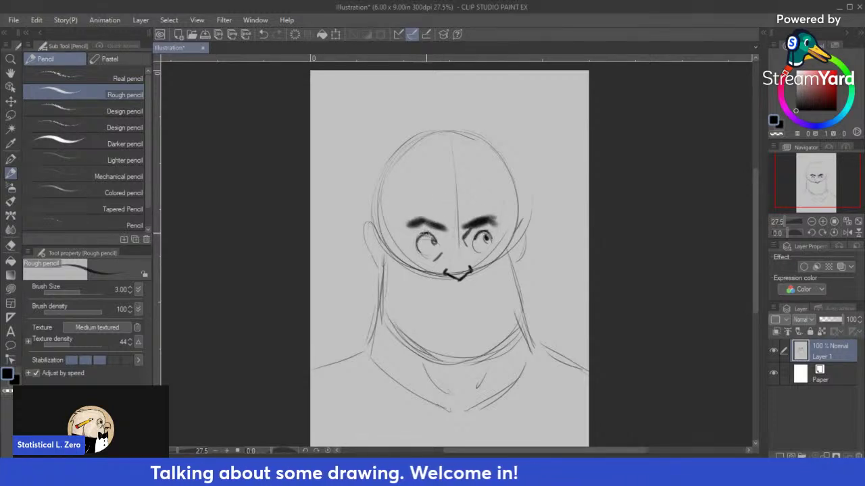
mouse_move(433, 236)
mouse_down()
mouse_move(422, 236)
mouse_move(488, 239)
mouse_up()
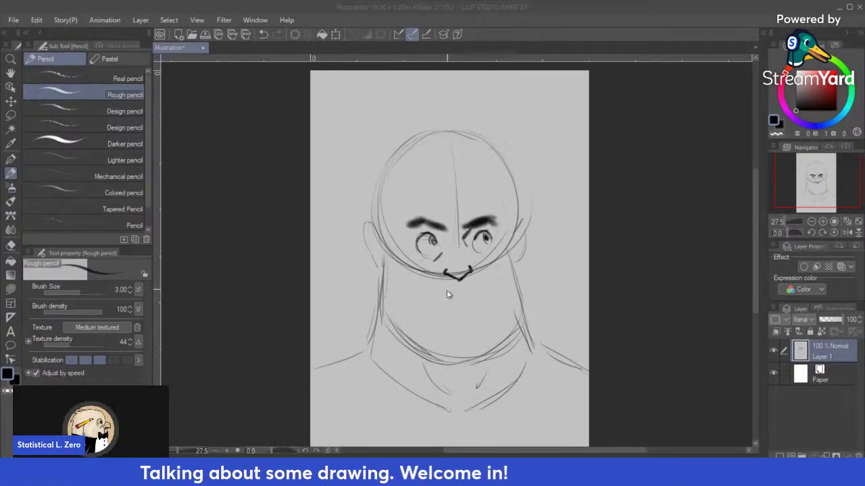
Step: Draw a tiny round mouth below the nose, with a short lower-lip line and a vertical chin mark beneath it
scroll(437, 306, up, 1)
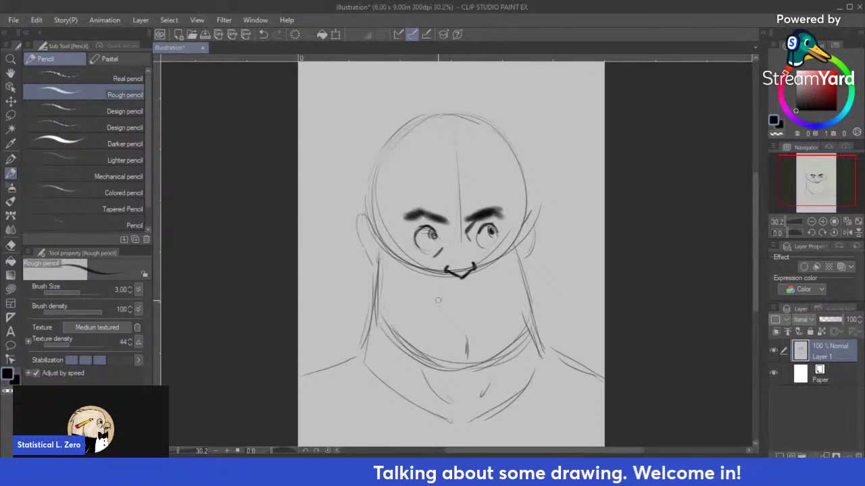
drag(462, 305, 464, 305)
drag(460, 317, 468, 318)
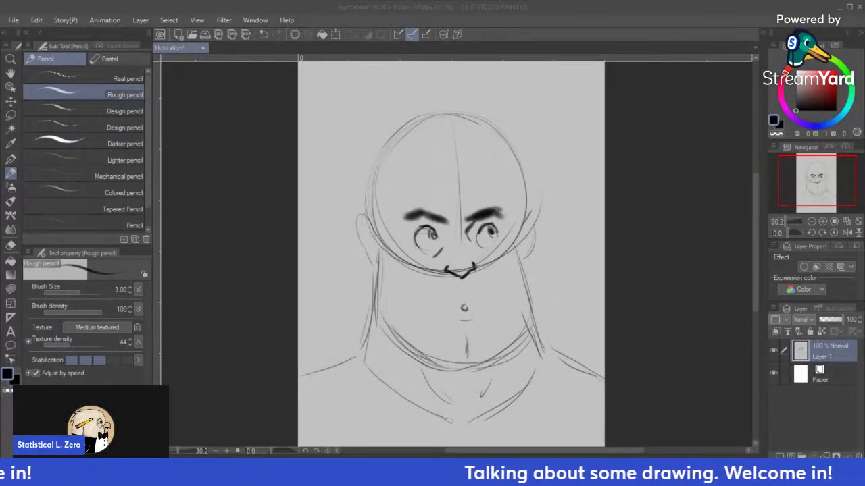
drag(462, 321, 472, 320)
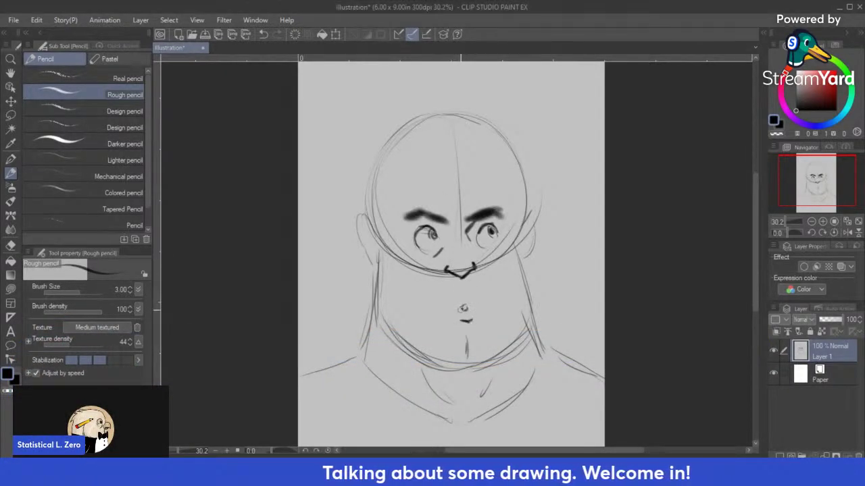
click(463, 308)
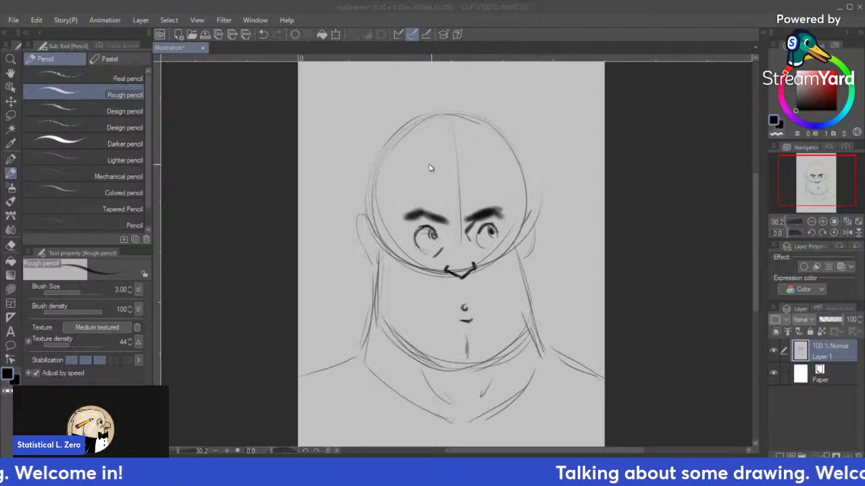
Step: Draw a hairline dipping to a widow's peak on the forehead, with its sides running down past the temples to the ears
mouse_move(397, 164)
mouse_down()
mouse_move(440, 184)
mouse_move(500, 169)
mouse_move(447, 183)
mouse_move(402, 169)
mouse_up()
drag(468, 185, 500, 166)
mouse_move(471, 182)
mouse_down()
mouse_move(499, 171)
mouse_move(496, 187)
mouse_up()
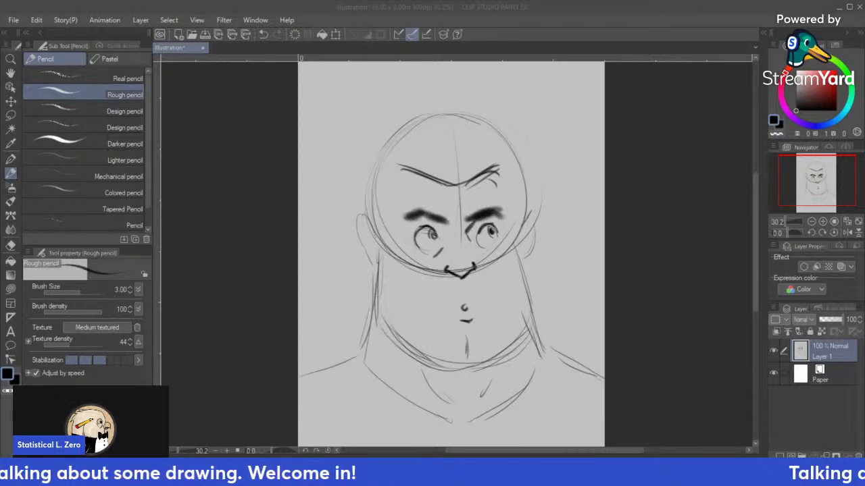
mouse_move(501, 166)
mouse_down()
mouse_move(512, 196)
mouse_move(513, 252)
mouse_up()
drag(517, 191, 504, 242)
mouse_move(395, 169)
mouse_down()
mouse_move(400, 141)
mouse_move(395, 197)
mouse_move(380, 201)
mouse_move(387, 256)
mouse_move(364, 218)
mouse_move(372, 263)
mouse_up()
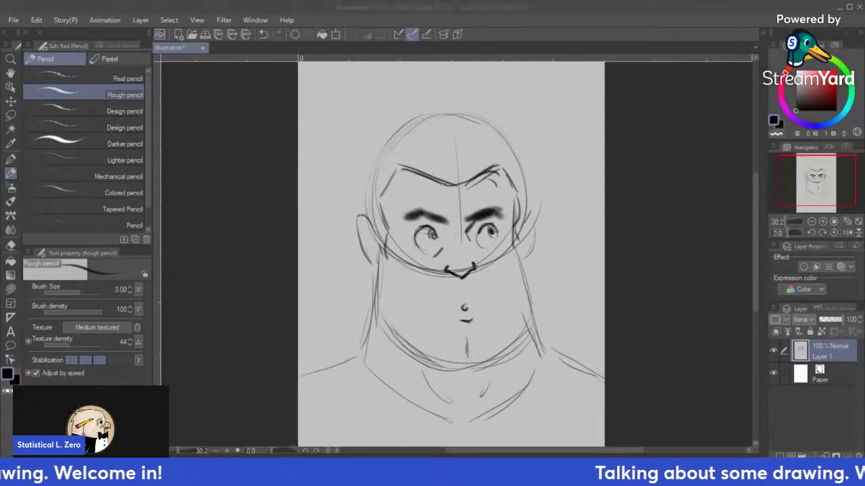
Step: Darken the ear contours with inner folds, then reinforce the jaw, chin curve and neck lines with heavier strokes
drag(360, 220, 371, 255)
mouse_move(533, 213)
mouse_down()
mouse_move(523, 226)
mouse_move(522, 255)
mouse_up()
mouse_move(387, 247)
mouse_down()
mouse_move(375, 306)
mouse_move(416, 355)
mouse_up()
mouse_move(377, 307)
mouse_down()
mouse_move(422, 352)
mouse_move(453, 350)
mouse_move(422, 343)
mouse_move(439, 360)
mouse_move(463, 361)
mouse_move(529, 328)
mouse_up()
drag(518, 271, 541, 357)
drag(378, 309, 367, 360)
drag(429, 371, 449, 407)
drag(489, 383, 481, 397)
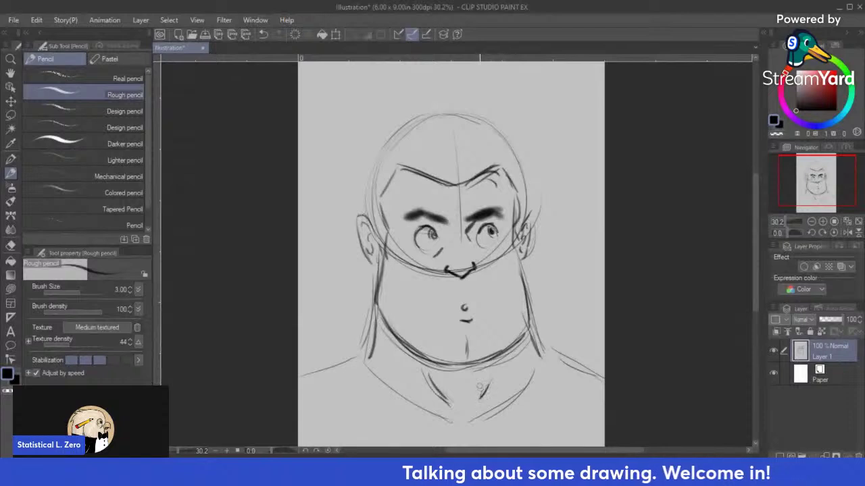
Step: Darken the temple and shoulder line on the left of the figure and add inner cheek contours along both sides of the jaw
drag(366, 211, 369, 172)
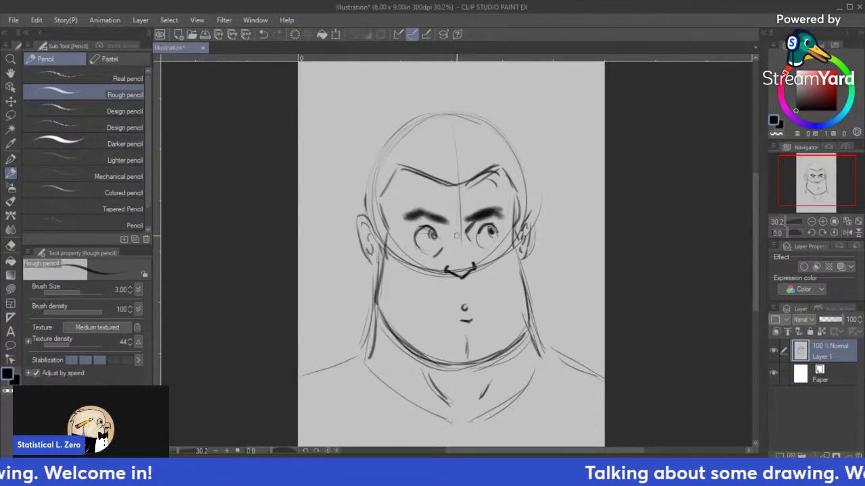
drag(369, 312, 286, 381)
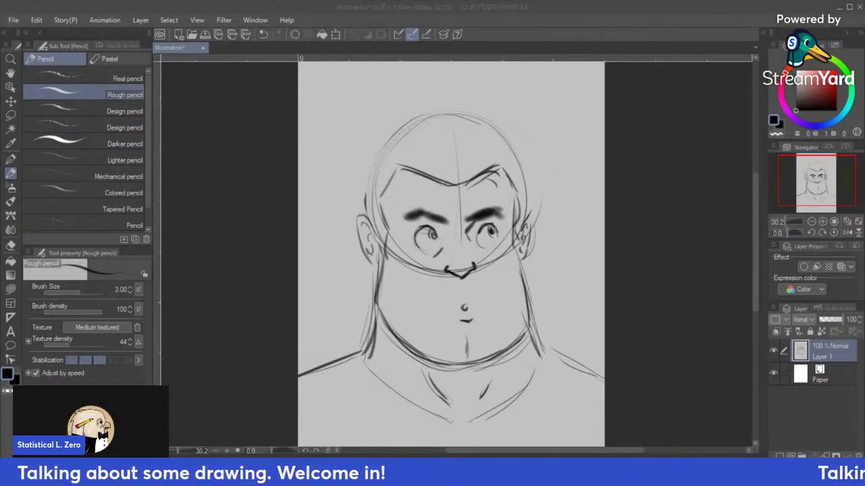
drag(391, 263, 408, 341)
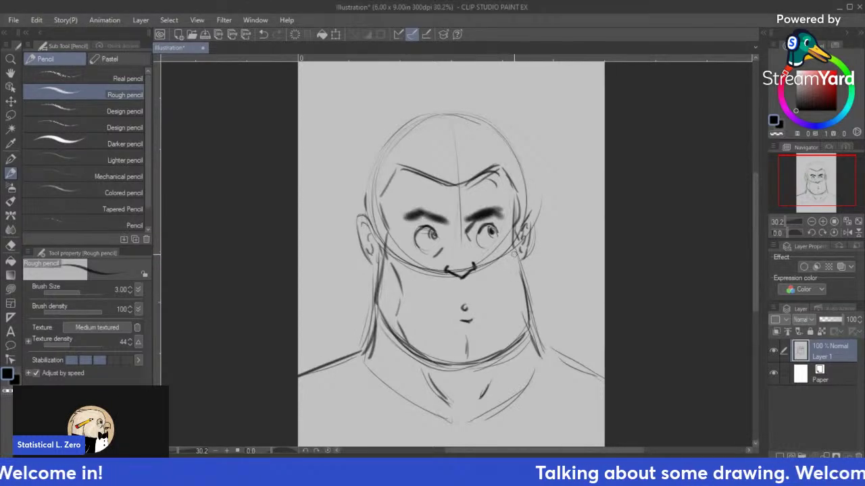
mouse_move(517, 308)
mouse_down()
mouse_move(512, 293)
mouse_move(508, 347)
mouse_up()
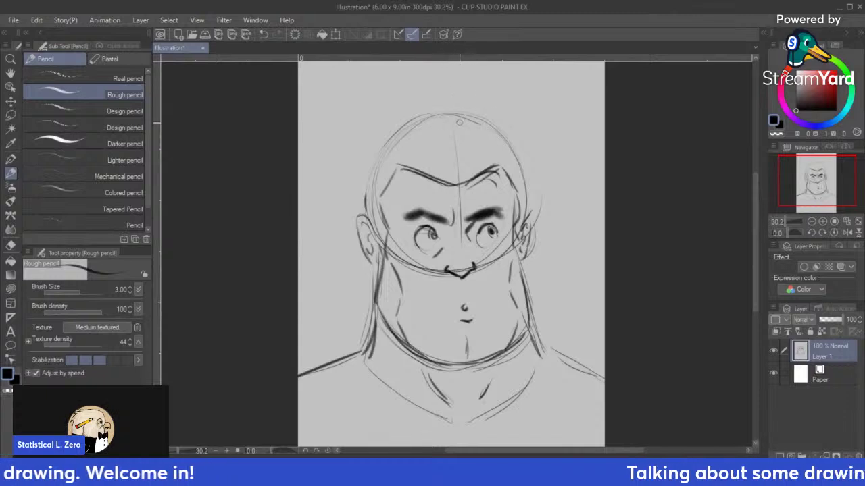
Step: Draw the jagged outer hair outline over the skull and a curved V-shaped highlight band above the hairline
mouse_move(462, 119)
mouse_down()
mouse_move(393, 130)
mouse_move(369, 148)
mouse_move(358, 203)
mouse_move(365, 225)
mouse_up()
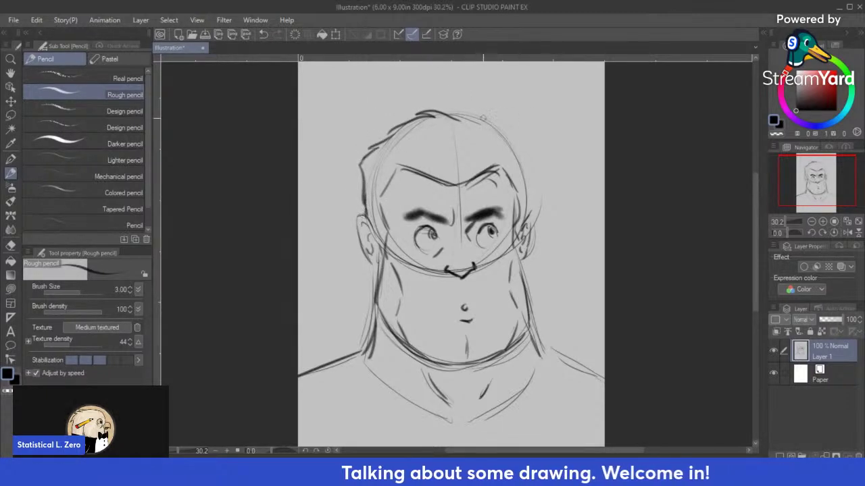
mouse_move(464, 116)
mouse_down()
mouse_move(515, 149)
mouse_move(527, 171)
mouse_move(528, 215)
mouse_up()
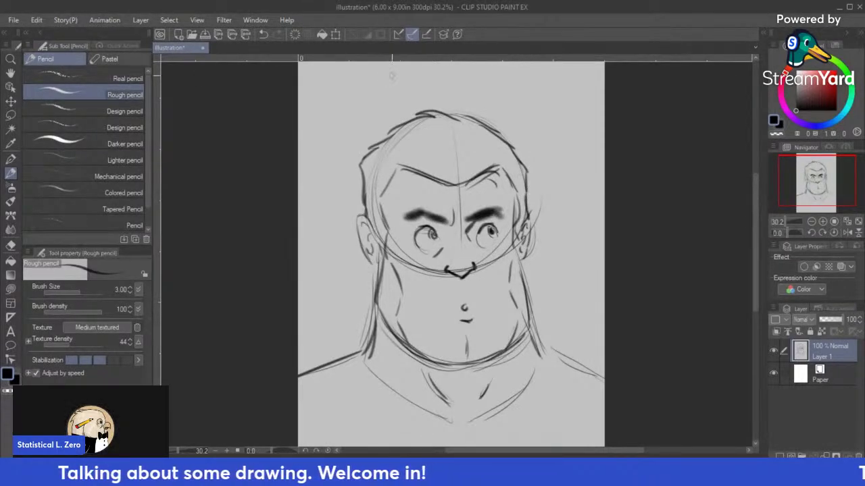
mouse_move(418, 144)
mouse_down()
mouse_move(467, 159)
mouse_move(438, 154)
mouse_move(489, 144)
mouse_move(407, 149)
mouse_move(441, 171)
mouse_move(498, 154)
mouse_move(498, 146)
mouse_move(460, 169)
mouse_move(408, 148)
mouse_up()
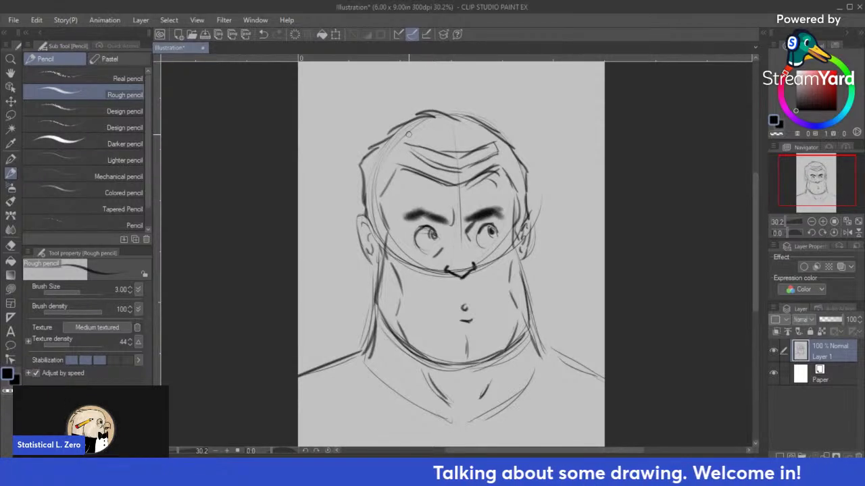
Step: Hatch the hair at both temples and the strip between the highlight band and the hairline
mouse_move(504, 147)
mouse_down()
mouse_move(524, 191)
mouse_move(526, 180)
mouse_move(519, 223)
mouse_up()
drag(508, 152, 473, 180)
drag(481, 162, 466, 181)
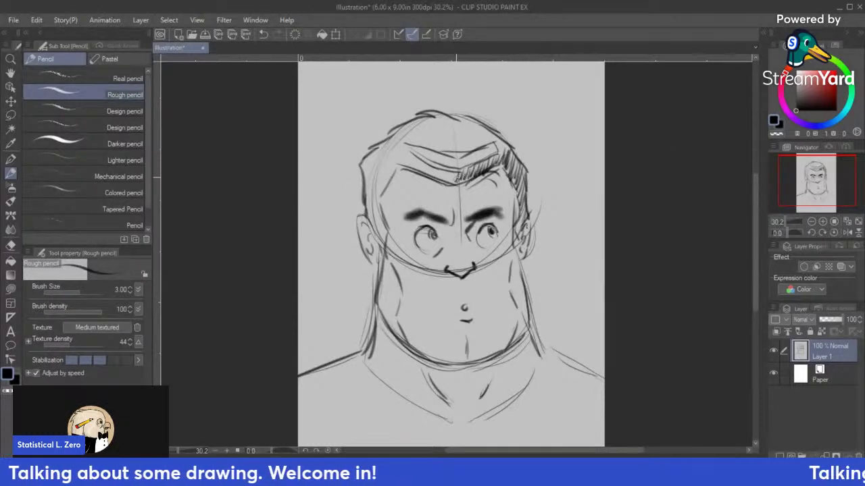
drag(421, 153, 414, 172)
drag(418, 152, 388, 175)
drag(396, 157, 378, 191)
mouse_move(380, 145)
mouse_down()
mouse_move(365, 183)
mouse_move(374, 182)
mouse_move(384, 142)
mouse_move(371, 192)
mouse_move(403, 149)
mouse_move(374, 200)
mouse_move(373, 176)
mouse_move(369, 212)
mouse_move(374, 196)
mouse_move(386, 246)
mouse_up()
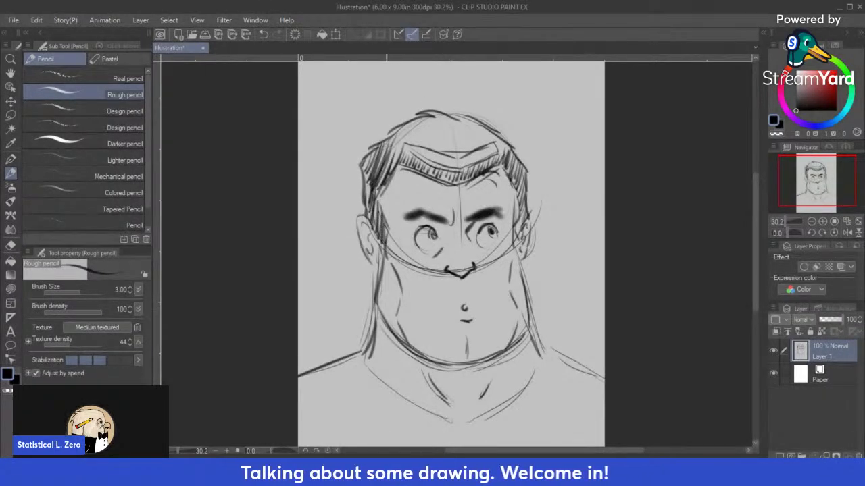
Step: Hatch the hair over the crown with slanted strokes and add a few strokes crossing the highlight band
drag(400, 125, 381, 161)
mouse_move(426, 116)
mouse_down()
mouse_move(391, 164)
mouse_move(400, 145)
mouse_move(422, 143)
mouse_up()
mouse_move(454, 116)
mouse_down()
mouse_move(430, 148)
mouse_move(438, 150)
mouse_up()
drag(482, 127, 452, 156)
drag(495, 131, 461, 157)
drag(506, 140, 495, 151)
drag(509, 144, 500, 159)
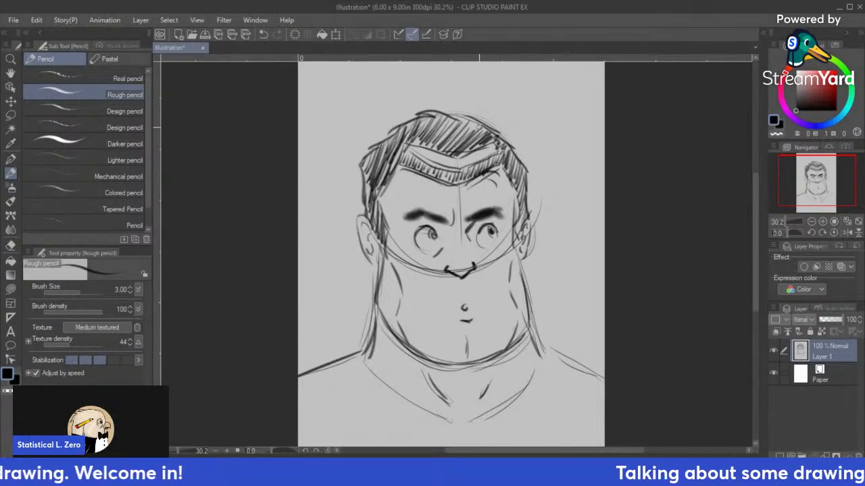
drag(481, 120, 468, 129)
drag(474, 120, 464, 130)
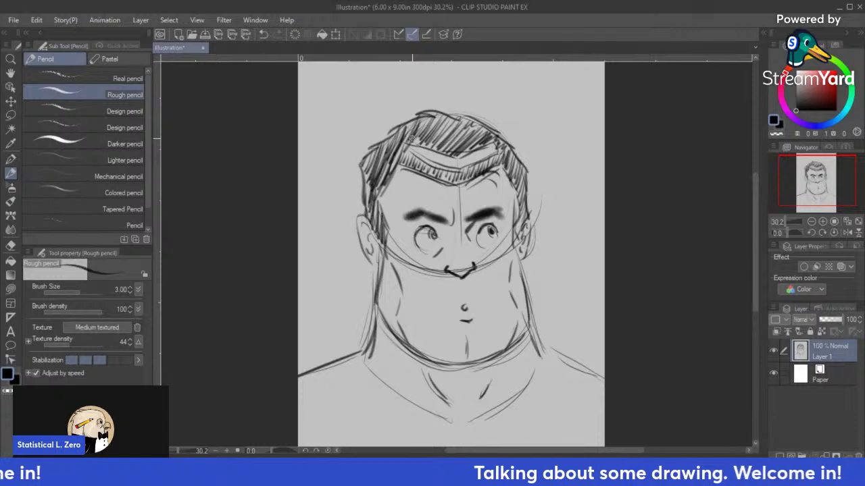
drag(435, 145, 425, 162)
drag(441, 146, 430, 167)
drag(476, 146, 463, 167)
drag(480, 149, 468, 167)
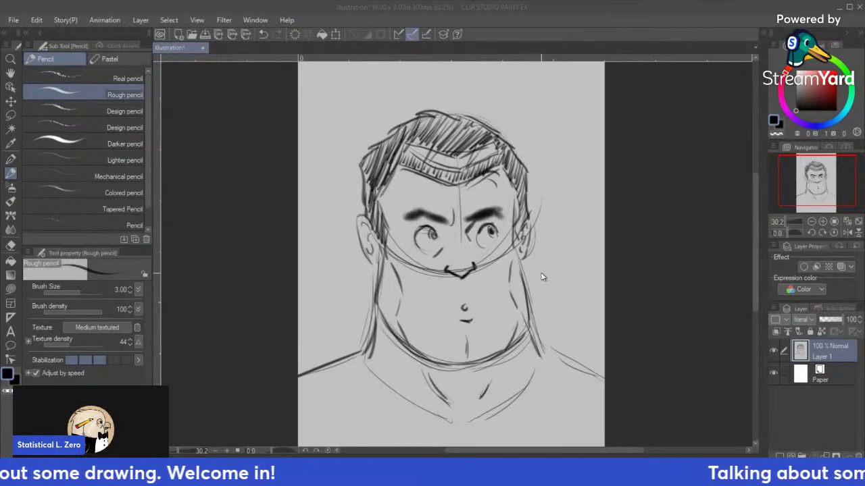
click(273, 38)
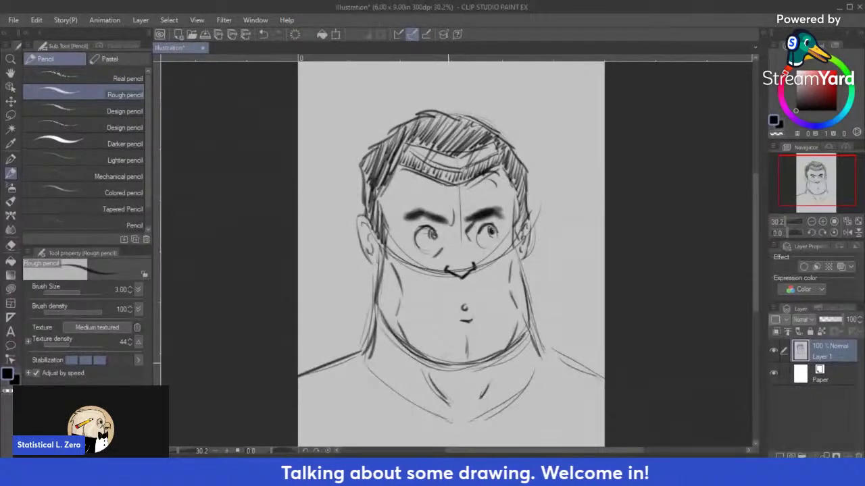
Step: Draw a wide chest line with short angled ends below the neck and extend the cheek contours up toward the ears
mouse_move(324, 431)
mouse_down()
mouse_move(579, 425)
mouse_move(347, 430)
mouse_up()
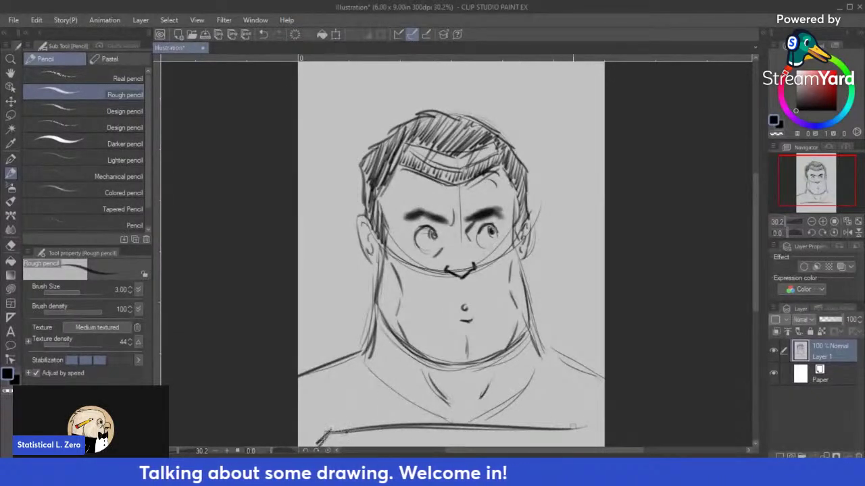
drag(574, 427, 597, 444)
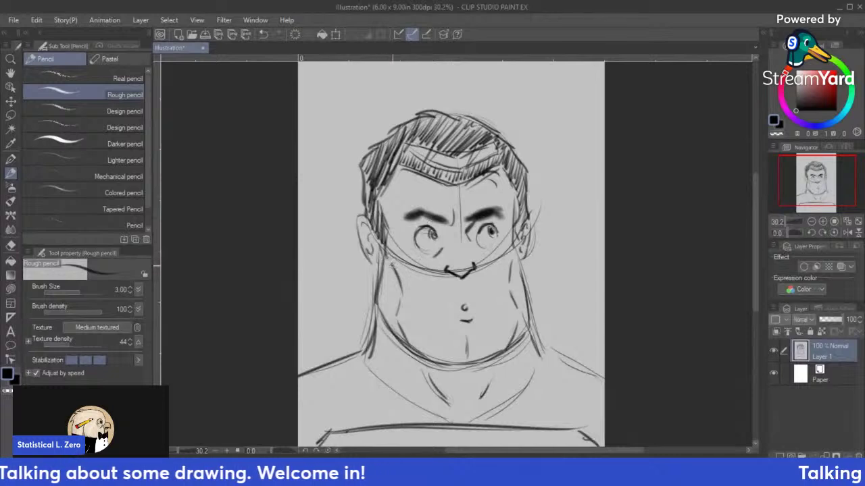
drag(392, 265, 388, 233)
drag(518, 230, 509, 272)
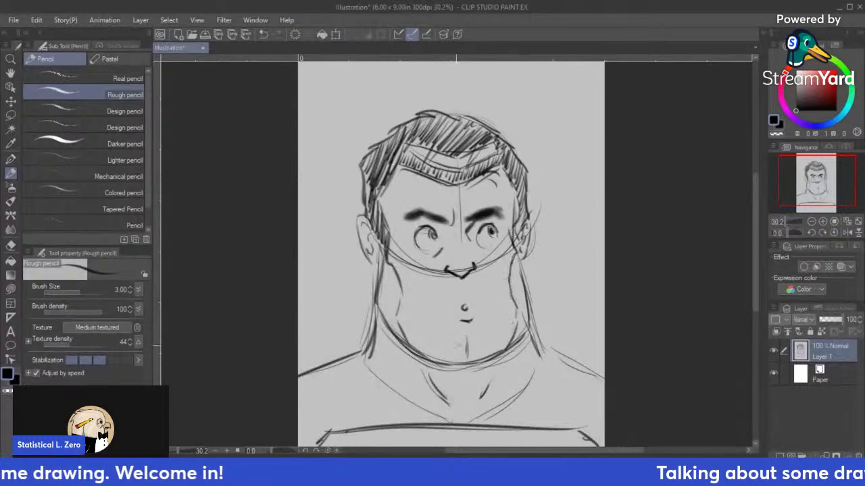
Step: Erase the tiny round mouth and pencil a long slanted smirk rising to the right in its place
key(e)
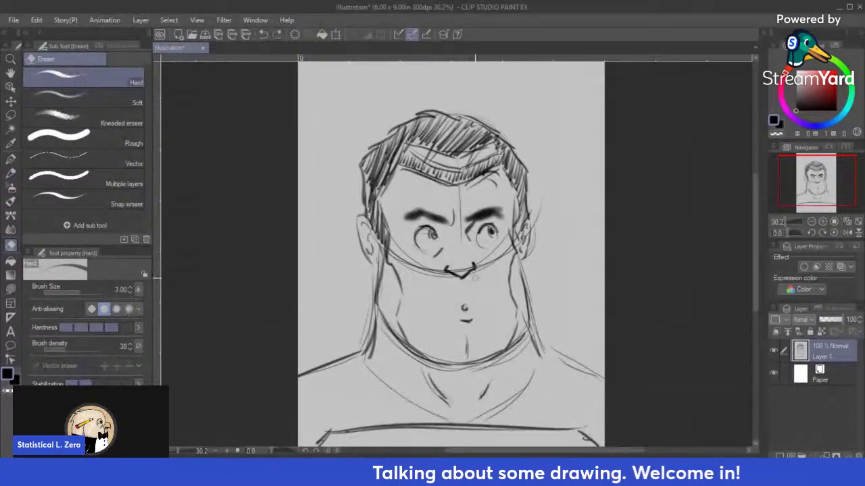
click(11, 128)
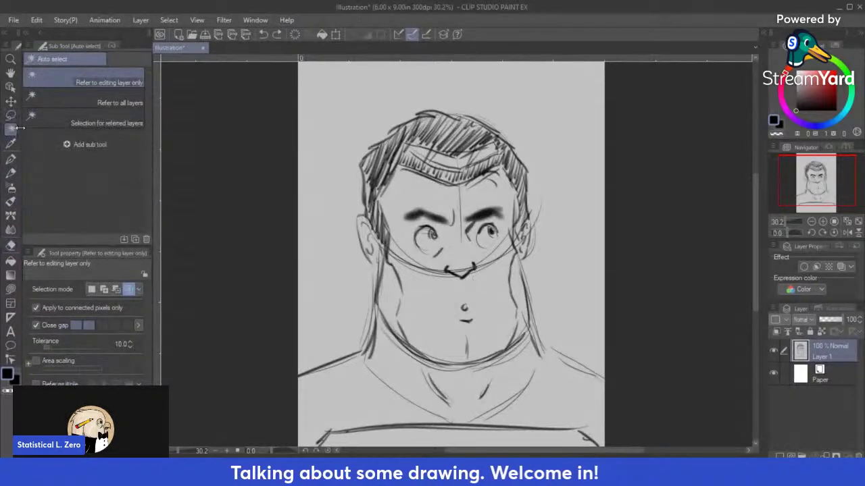
click(11, 142)
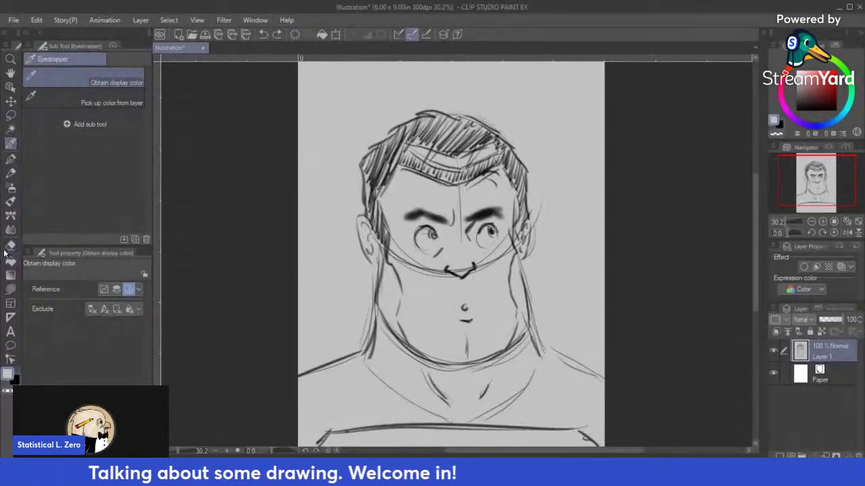
click(10, 160)
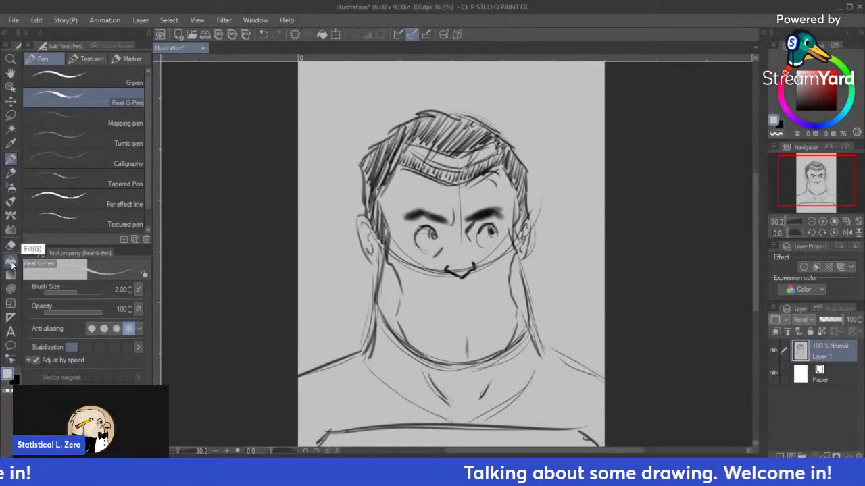
click(10, 173)
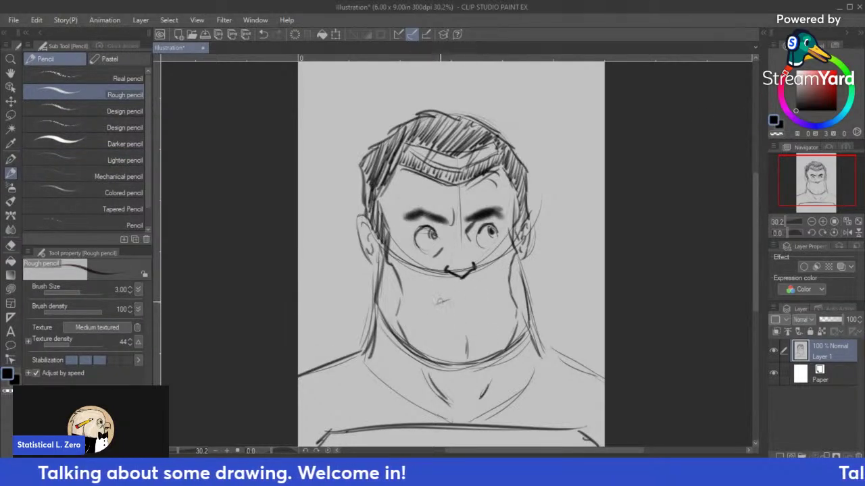
mouse_move(440, 302)
mouse_down()
mouse_move(492, 288)
mouse_move(434, 304)
mouse_up()
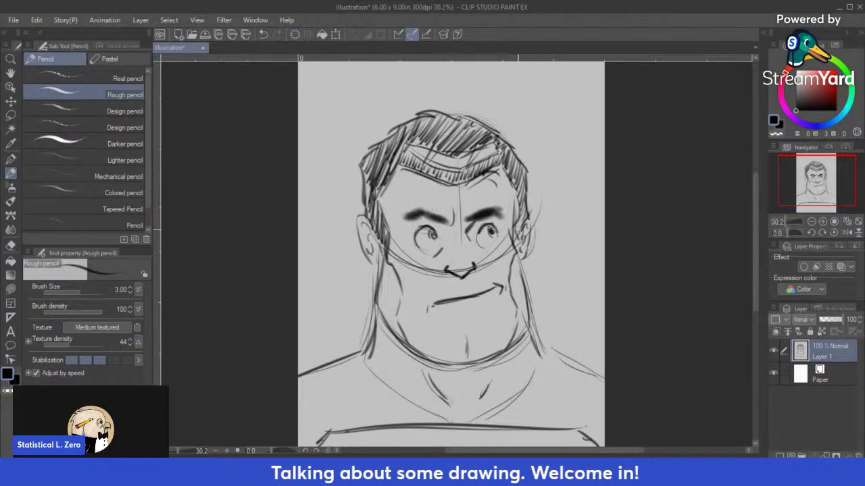
Step: Add a short crease under the right-hand eye and sharpen both eyebrows with darker strokes
drag(503, 241, 488, 245)
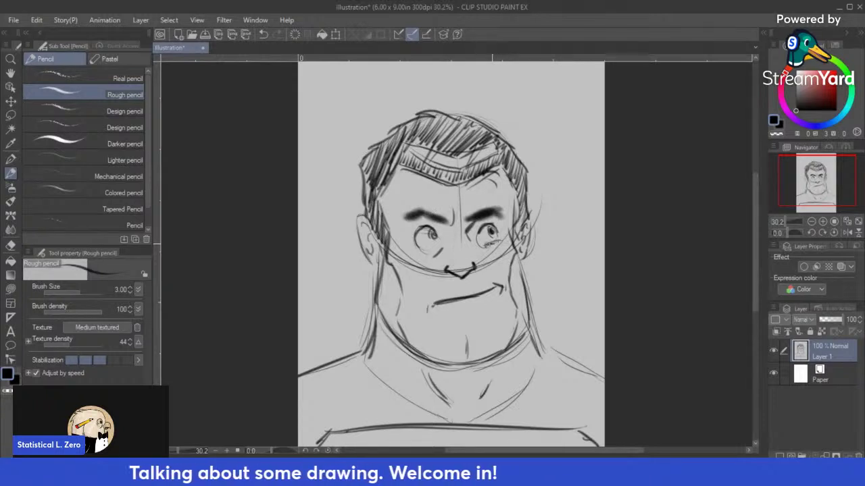
mouse_move(466, 217)
mouse_down()
mouse_move(498, 206)
mouse_move(501, 214)
mouse_move(476, 220)
mouse_up()
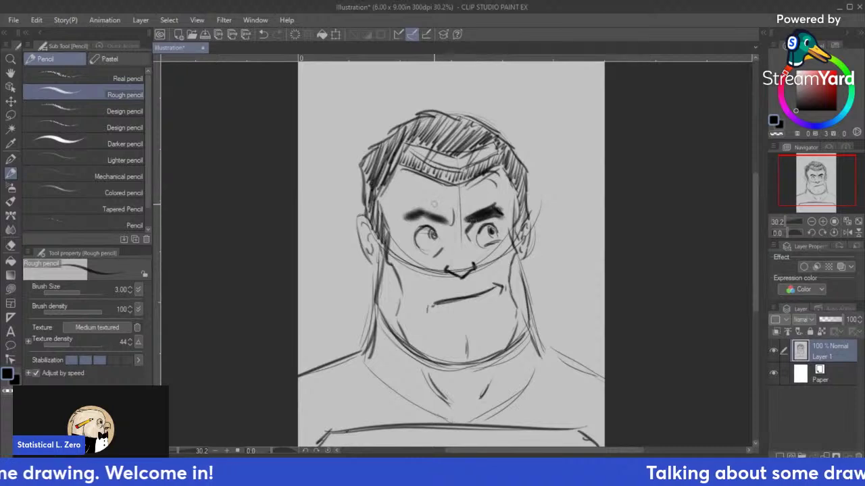
mouse_move(406, 217)
mouse_down()
mouse_move(445, 218)
mouse_move(410, 215)
mouse_up()
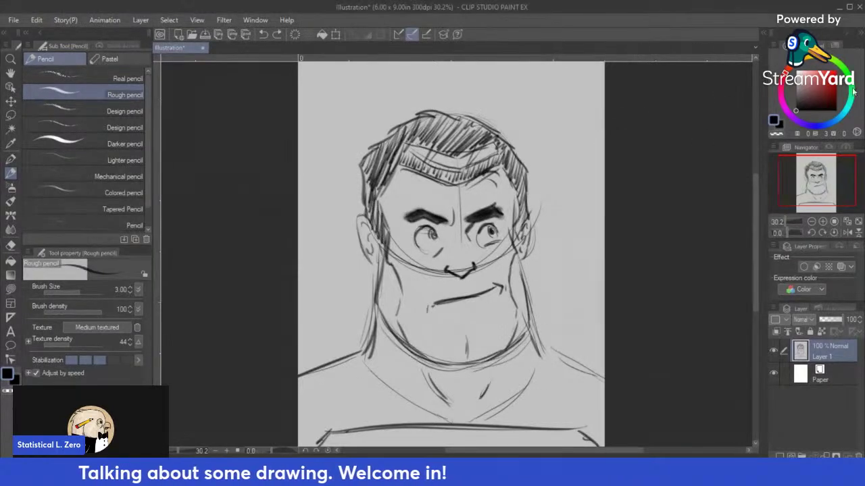
Step: Choose a light peach colour, set the sketch layer's blending mode to Multiply, and add a new layer between it and Paper
click(798, 60)
drag(812, 85, 807, 70)
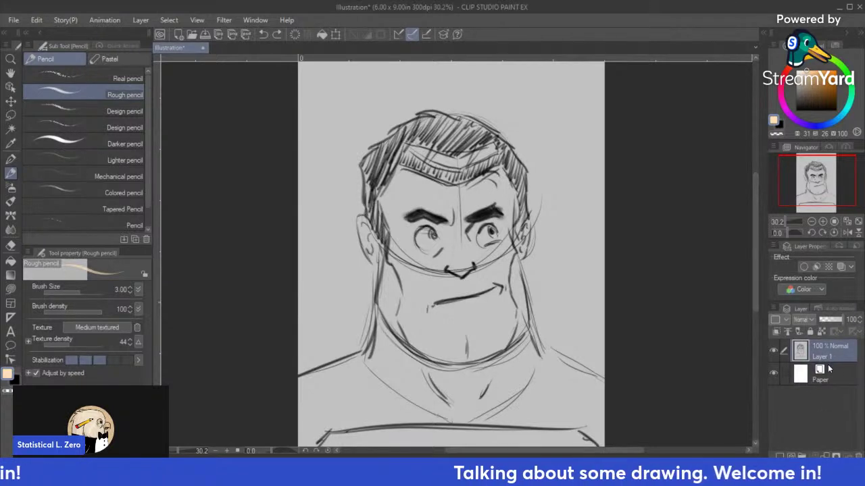
click(807, 322)
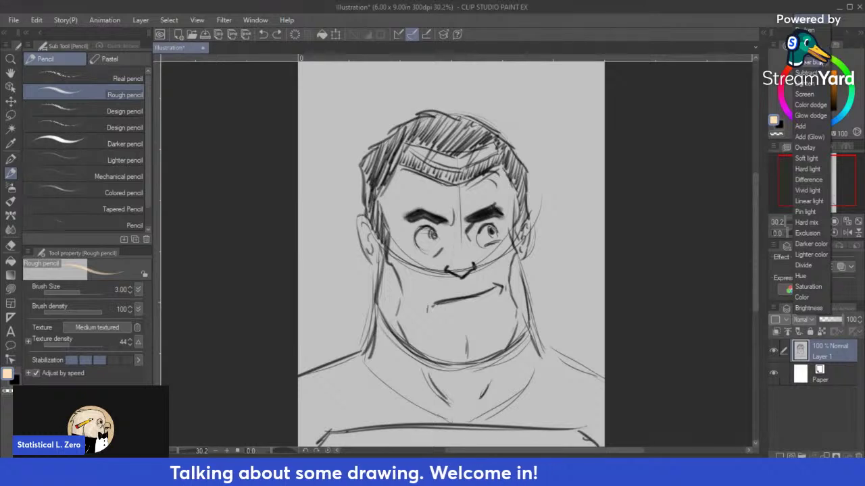
click(813, 41)
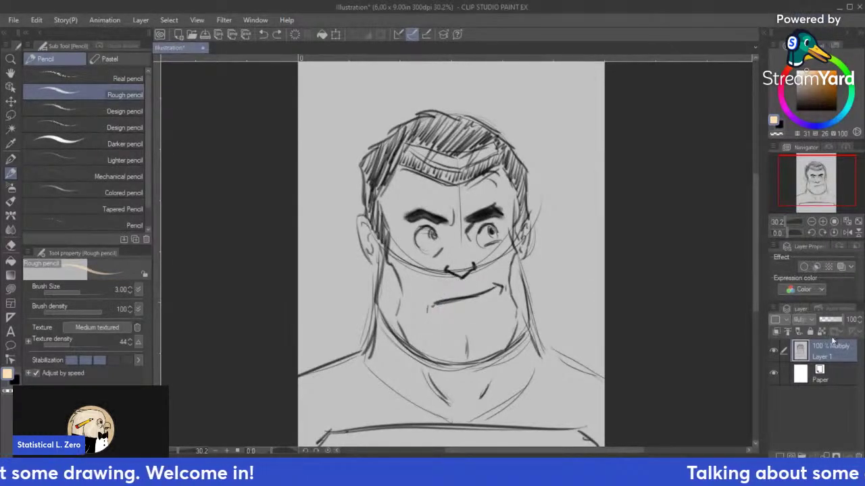
click(826, 377)
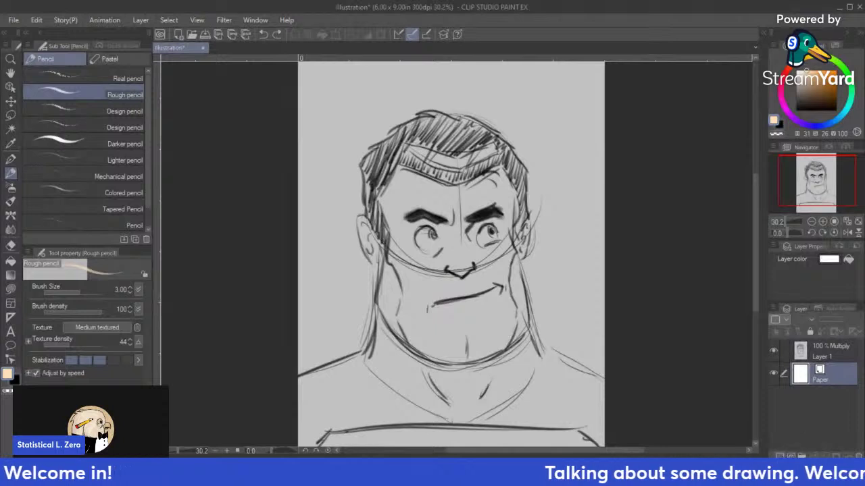
click(780, 456)
Step: Enlarge the pencil to size 17, paint the face, ear and neck pale peach on the new layer, and colour the eyes white
drag(428, 273, 452, 227)
key(ctrl+z)
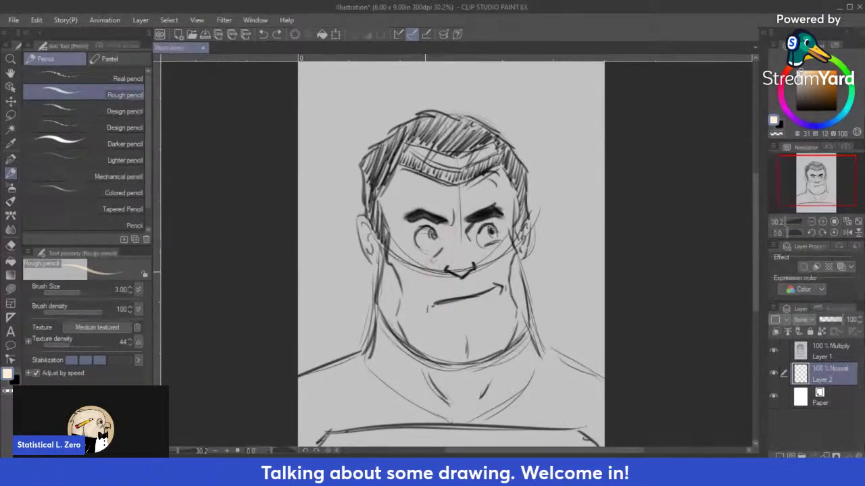
key(])
key(])
key(])
key(])
key(])
key(])
key(])
key(])
key(])
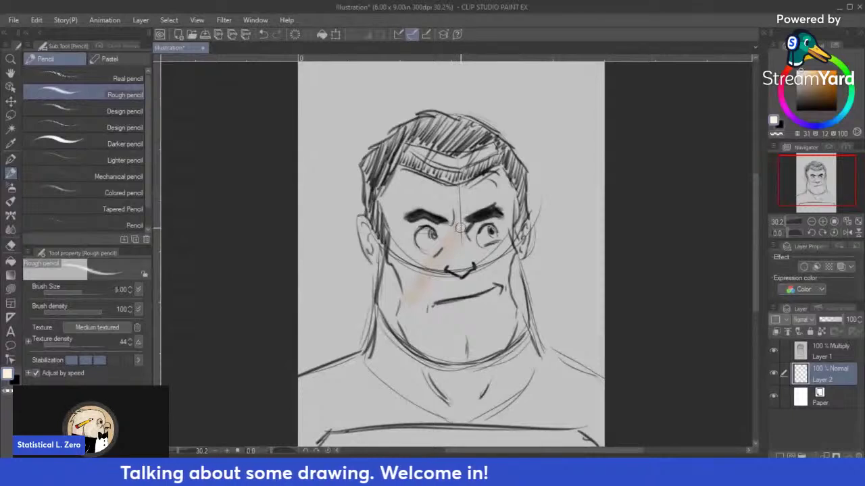
mouse_move(462, 228)
mouse_down()
mouse_move(442, 211)
mouse_move(439, 220)
mouse_move(406, 189)
mouse_move(404, 321)
mouse_move(397, 282)
mouse_move(391, 323)
mouse_move(392, 335)
mouse_move(431, 252)
mouse_move(451, 254)
mouse_move(463, 268)
mouse_move(476, 233)
mouse_move(511, 289)
mouse_move(515, 356)
mouse_move(444, 385)
mouse_move(493, 392)
mouse_move(463, 356)
mouse_up()
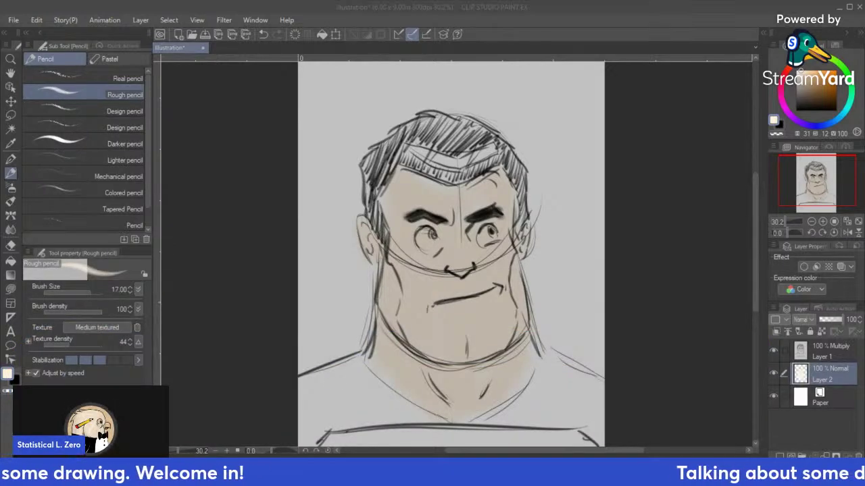
drag(809, 85, 796, 71)
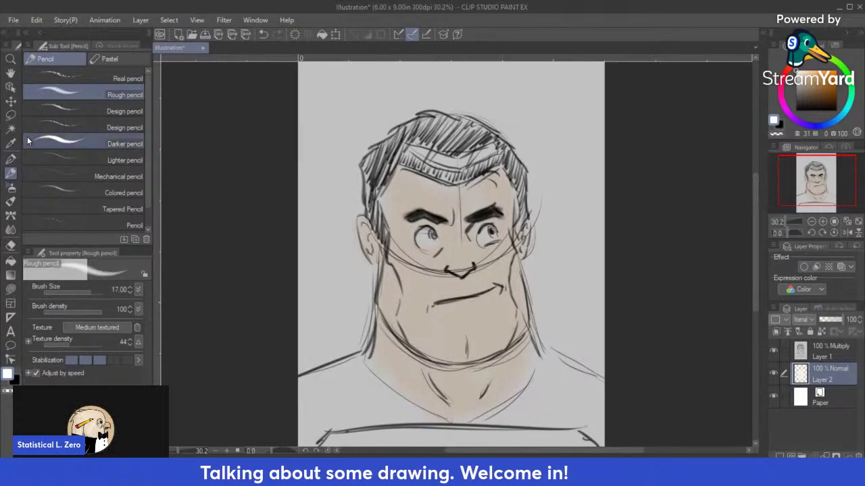
Step: Using the Real G-Pen in black, sketch lower torso edge lines and an arched chest emblem split by a vertical line
scroll(644, 197, down, 2)
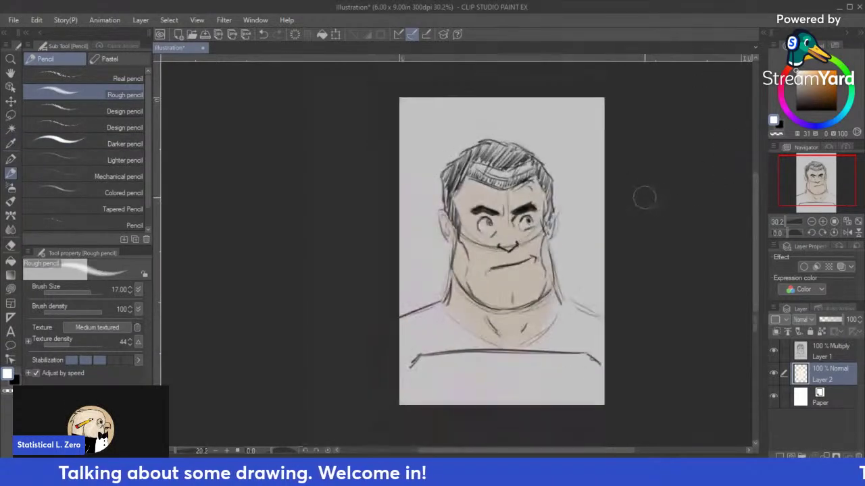
click(10, 158)
key(x)
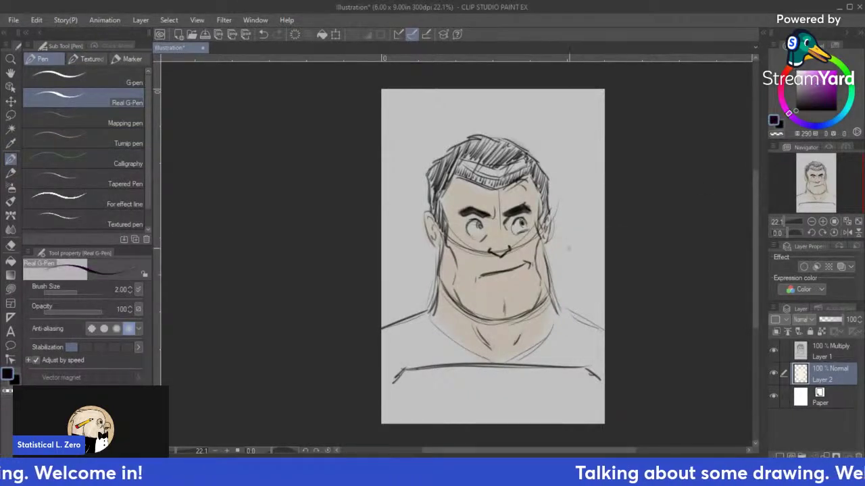
drag(384, 402, 403, 419)
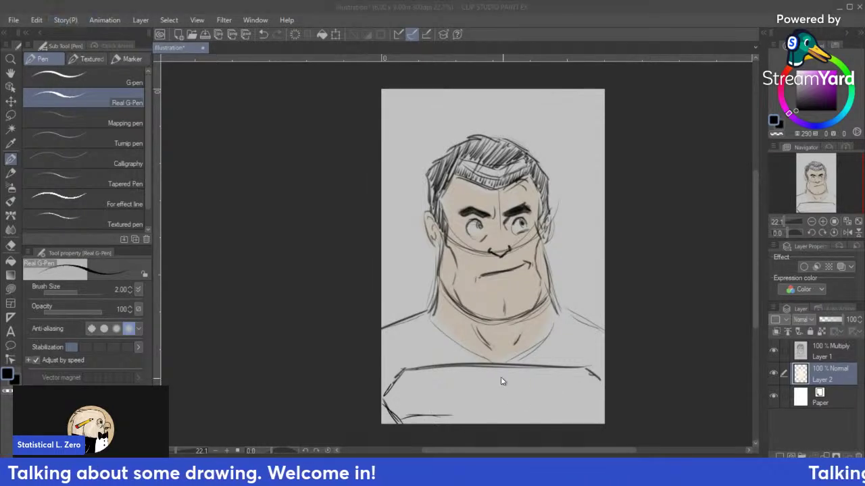
mouse_move(503, 380)
mouse_down()
mouse_move(499, 423)
mouse_move(474, 420)
mouse_move(525, 414)
mouse_up()
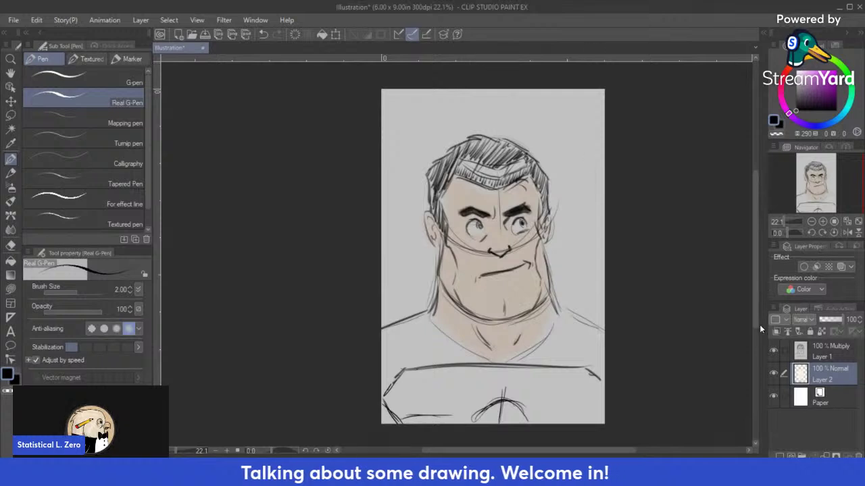
Step: Clear the contents of Layer 1 and Layer 2 to empty the page
click(826, 347)
key(Delete)
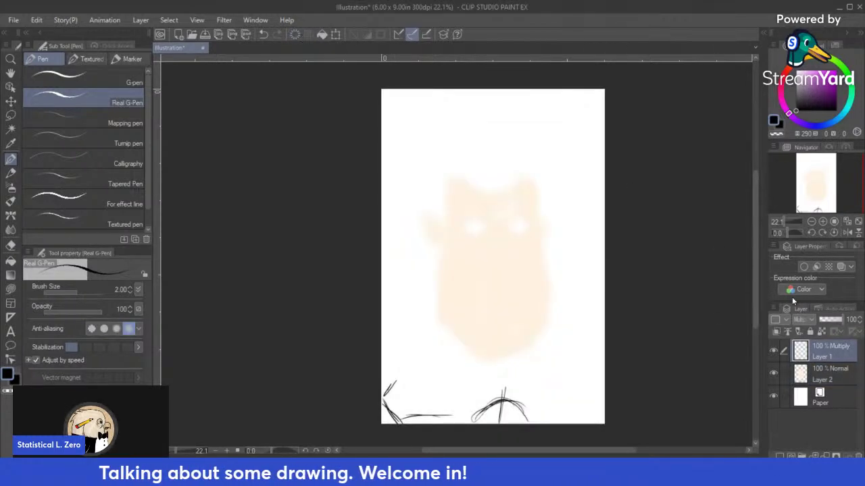
click(831, 382)
click(294, 34)
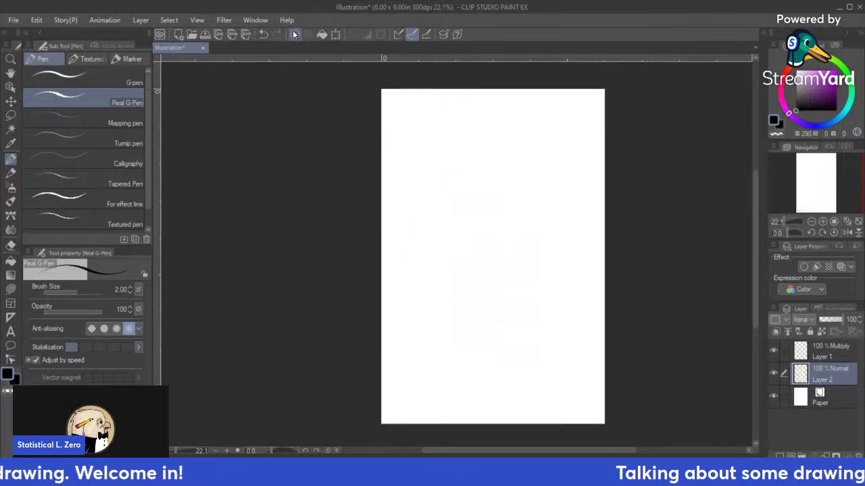